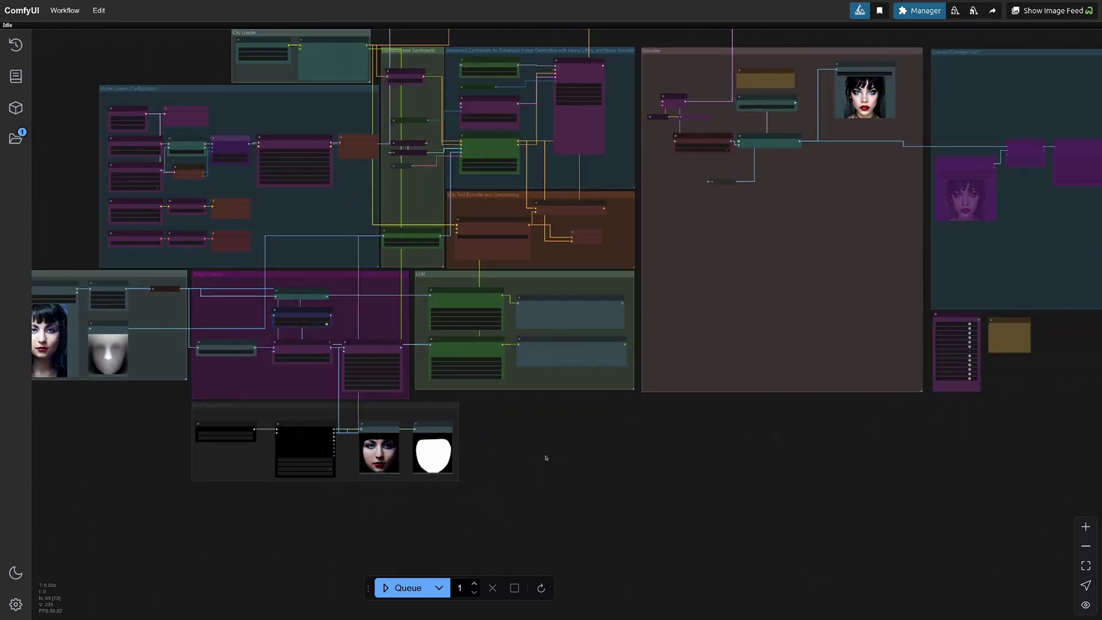
# - Zoom into the Image Loader area and bring the Face Segmentation group into view
pyautogui.moveTo(545, 458); pyautogui.dragTo(606, 499)
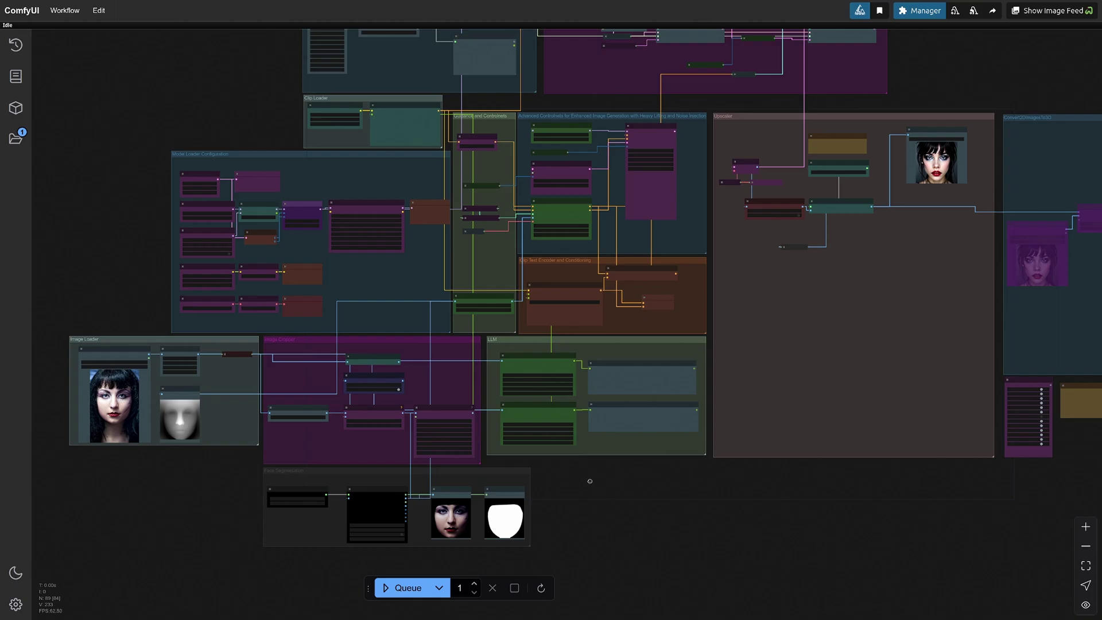
pyautogui.moveTo(589, 481)
pyautogui.mouseDown()
pyautogui.moveTo(660, 512)
pyautogui.moveTo(719, 519)
pyautogui.mouseUp()
pyautogui.scroll(1, 172, 327)
pyautogui.scroll(4, 217, 336)
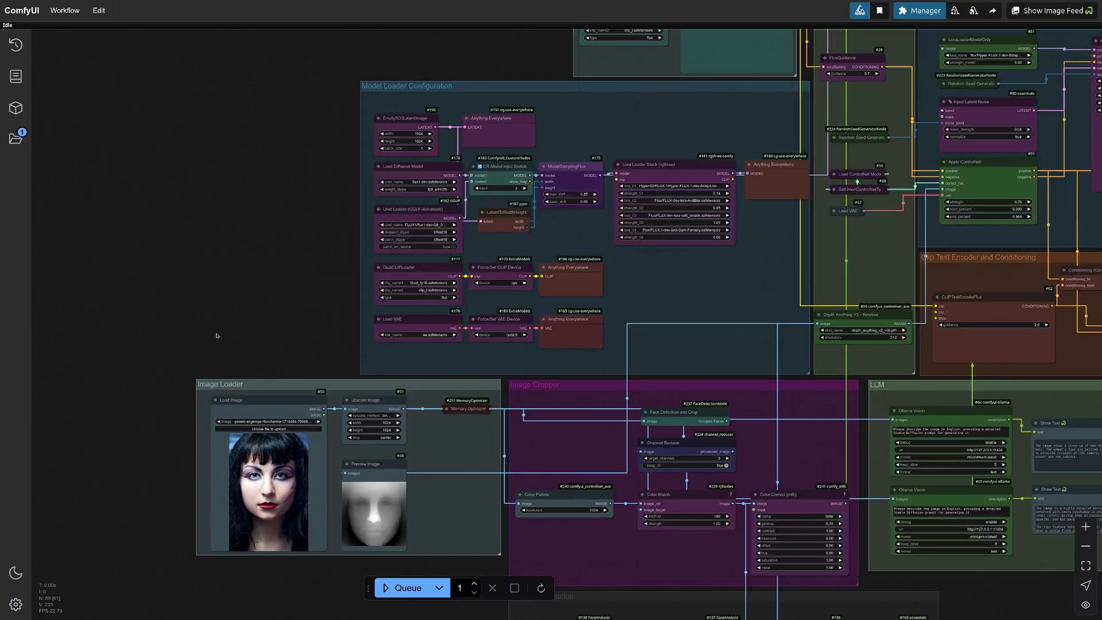
pyautogui.moveTo(217, 336); pyautogui.dragTo(107, 252)
pyautogui.moveTo(340, 513); pyautogui.dragTo(291, 439)
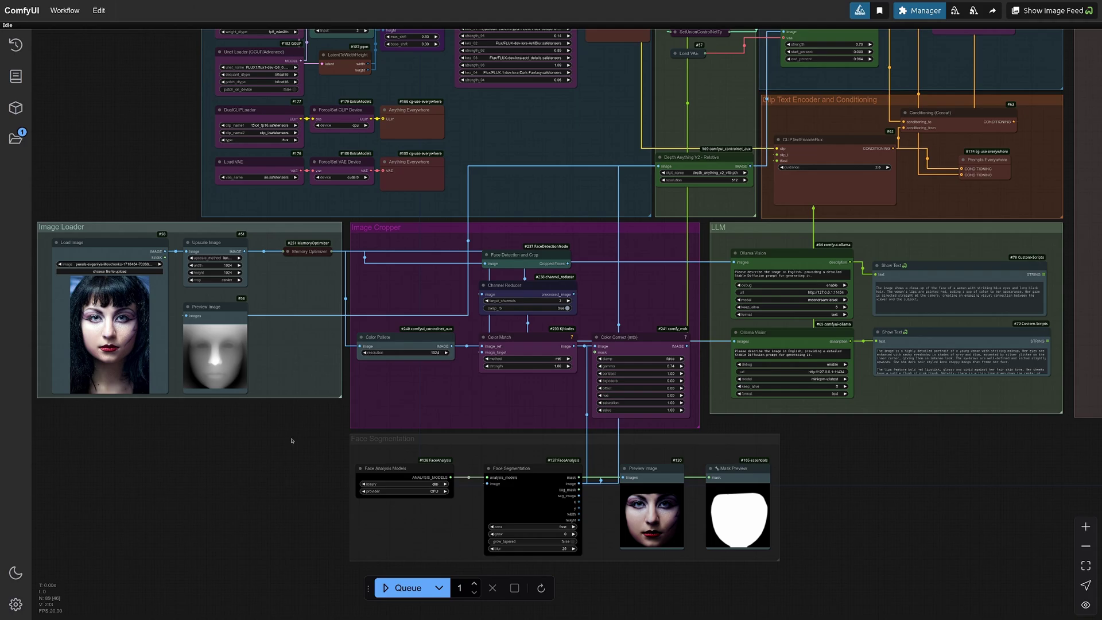
# - Pan across the Image Cropper, LLM and Face Segmentation groups to read their node settings
pyautogui.moveTo(281, 534); pyautogui.dragTo(435, 525)
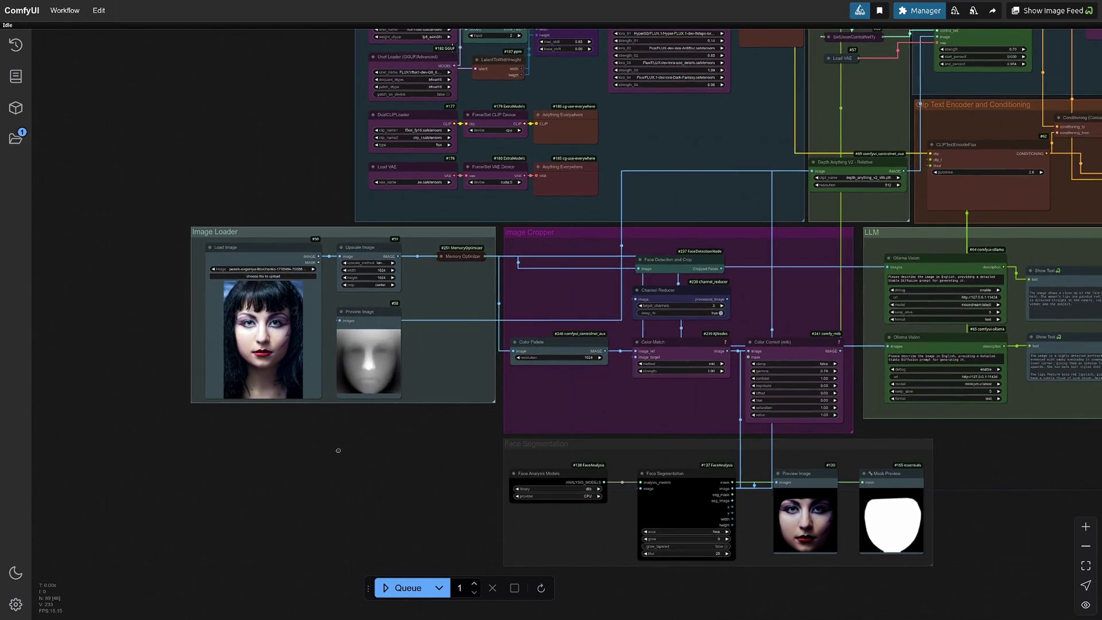
pyautogui.moveTo(381, 417); pyautogui.dragTo(274, 408)
pyautogui.scroll(2, 191, 346)
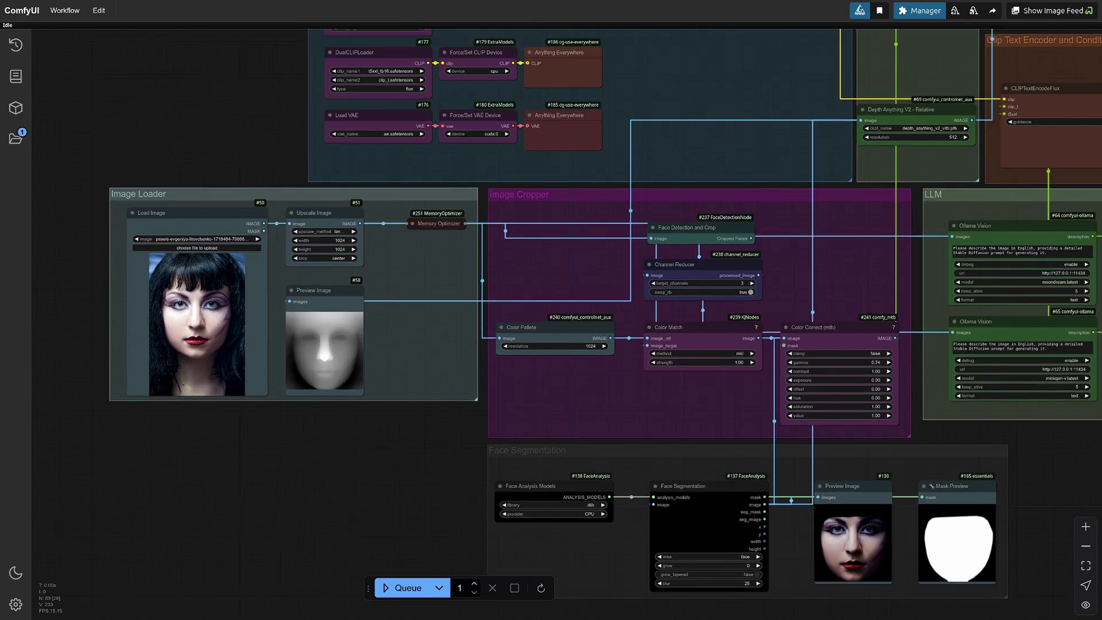
pyautogui.press('XF86AudioRaiseVolume')
pyautogui.scroll(-1, 375, 501)
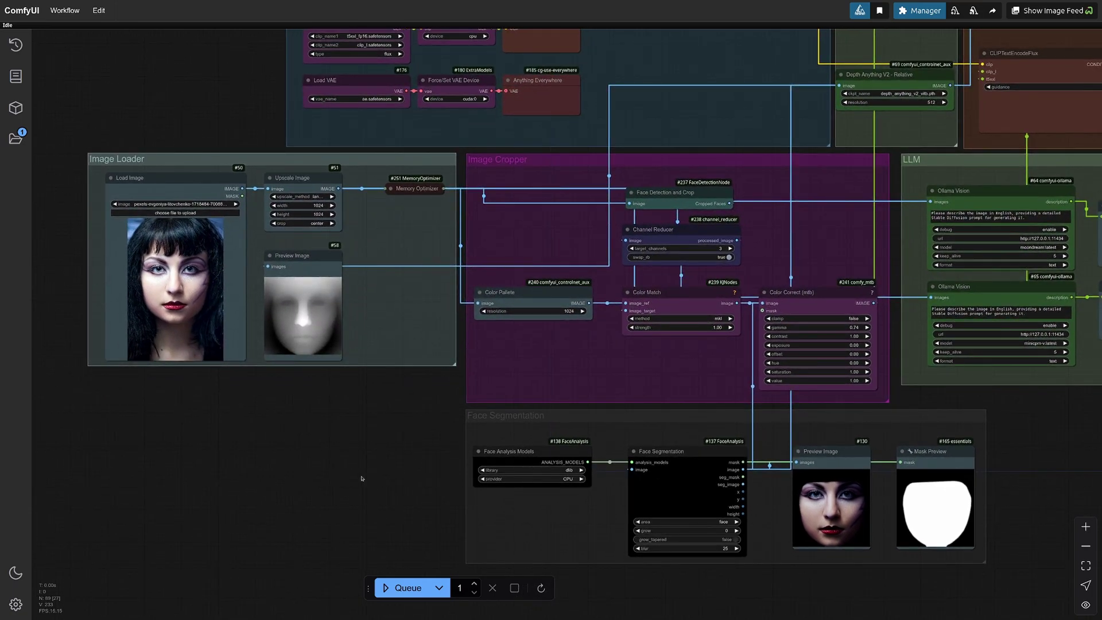
pyautogui.hscroll(5, 1054, 465)
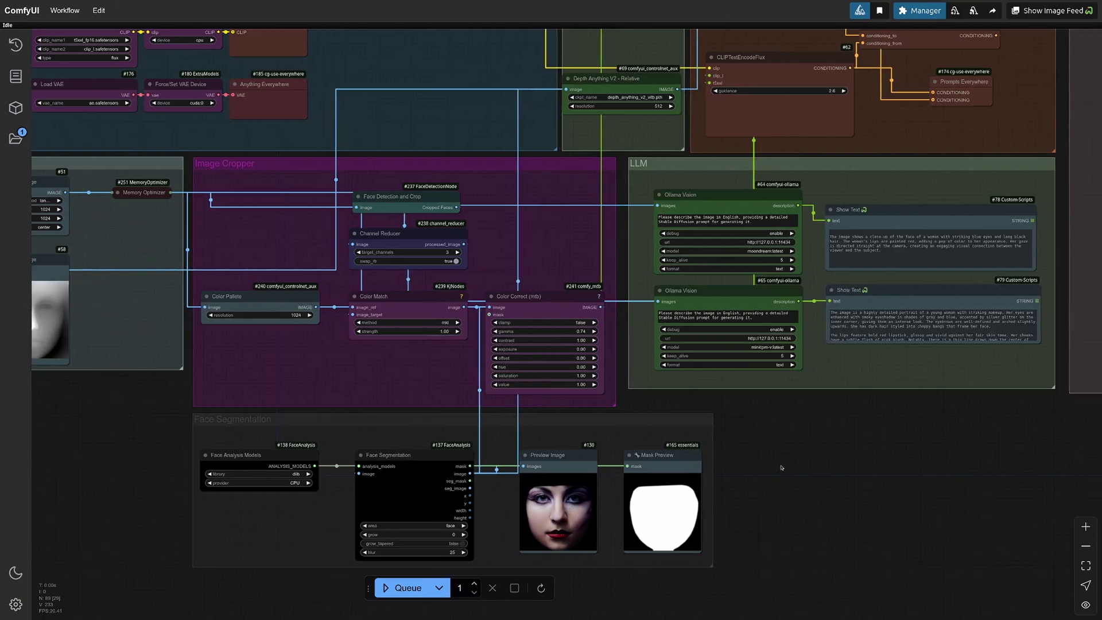
# - Pan from the Upscaler group to the Convert2DImagesTo3D group and its face mesh previews
pyautogui.scroll(-2, 790, 385)
pyautogui.hscroll(3, 789, 385)
pyautogui.hscroll(6, 839, 392)
pyautogui.scroll(2, 839, 391)
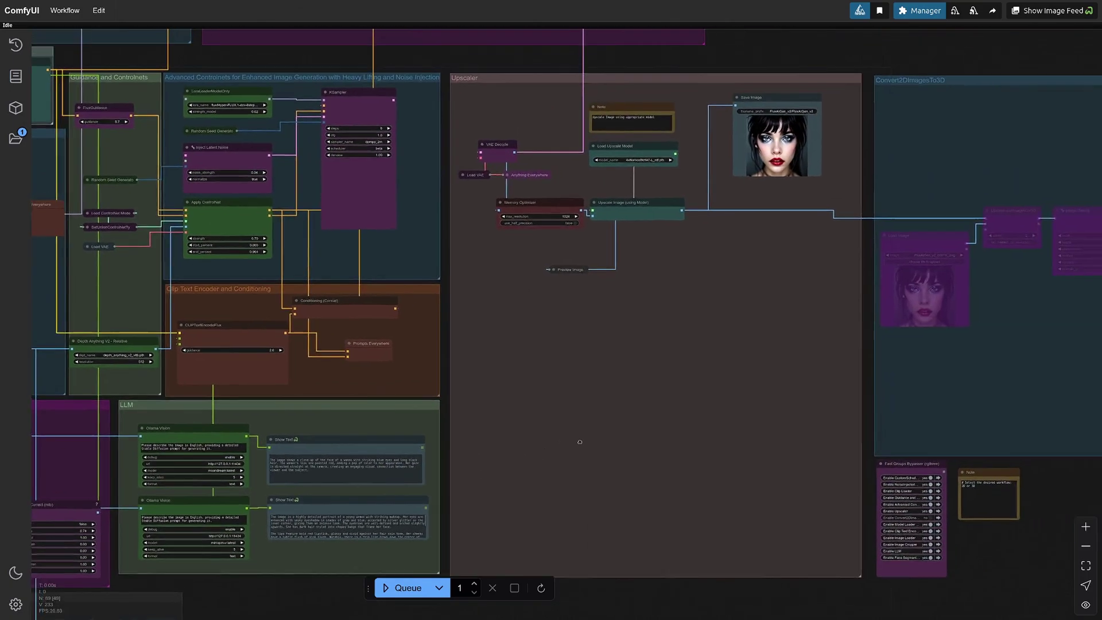
pyautogui.press('space')
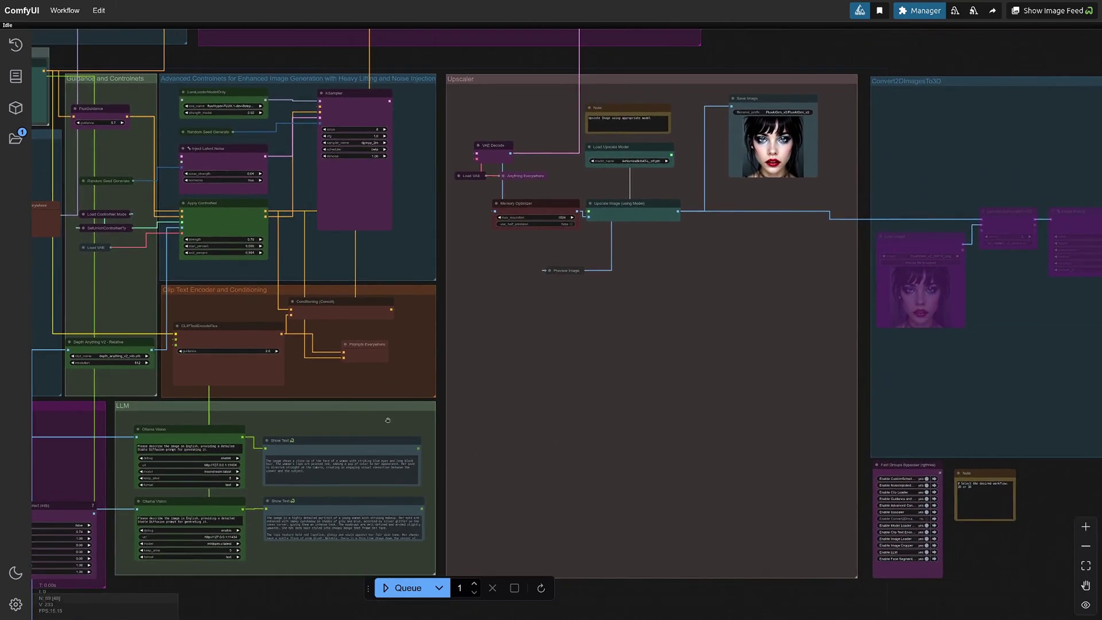
pyautogui.hscroll(1, 769, 416)
pyautogui.hscroll(1, 792, 421)
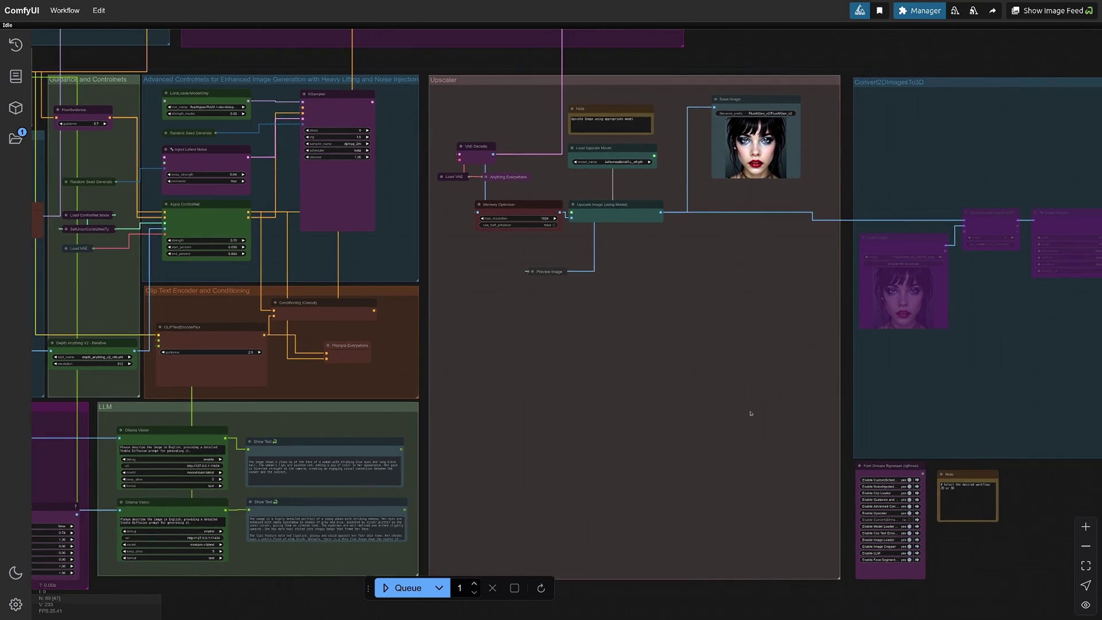
pyautogui.moveTo(794, 426); pyautogui.dragTo(581, 423)
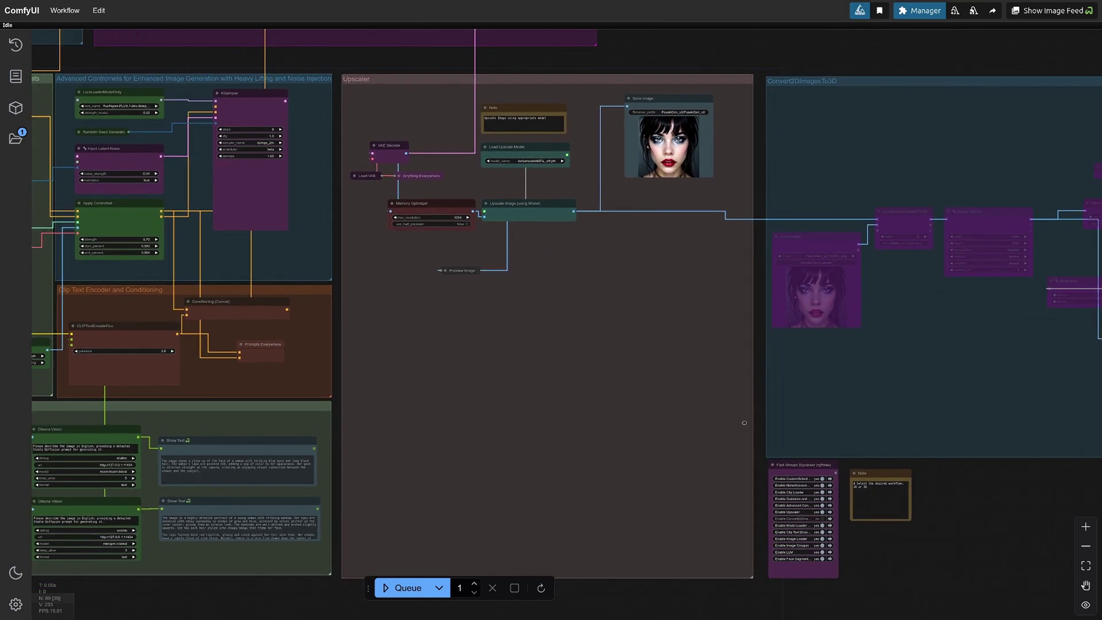
pyautogui.moveTo(744, 423); pyautogui.dragTo(457, 423)
pyautogui.moveTo(829, 482); pyautogui.dragTo(426, 500)
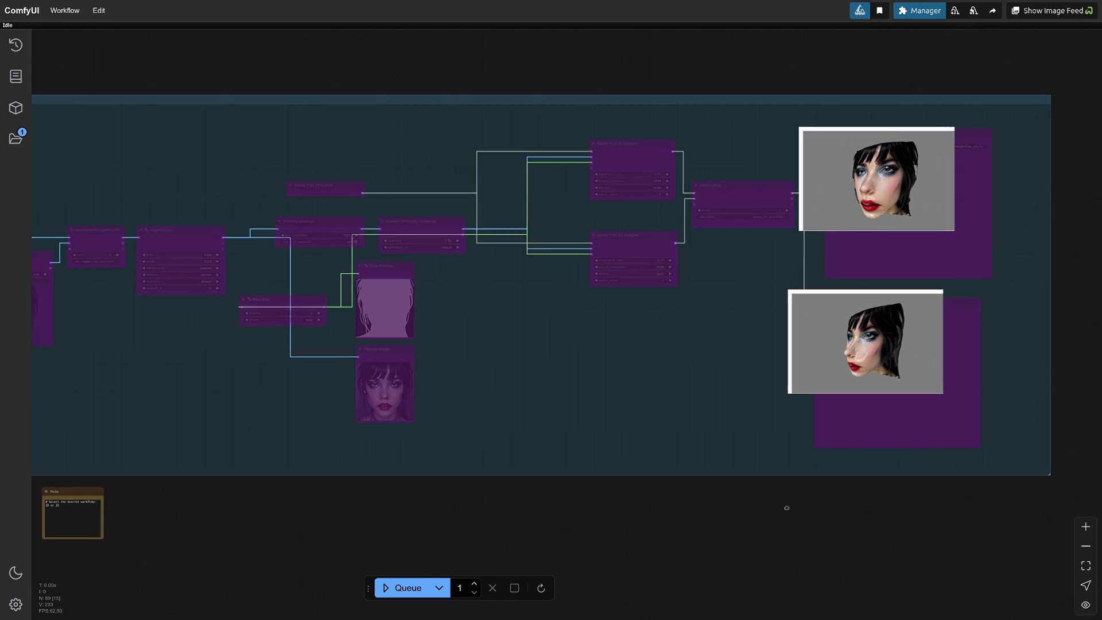
# - Move the view onto the Fast Groups Bypasser node's group toggles
pyautogui.hscroll(-3, 794, 505)
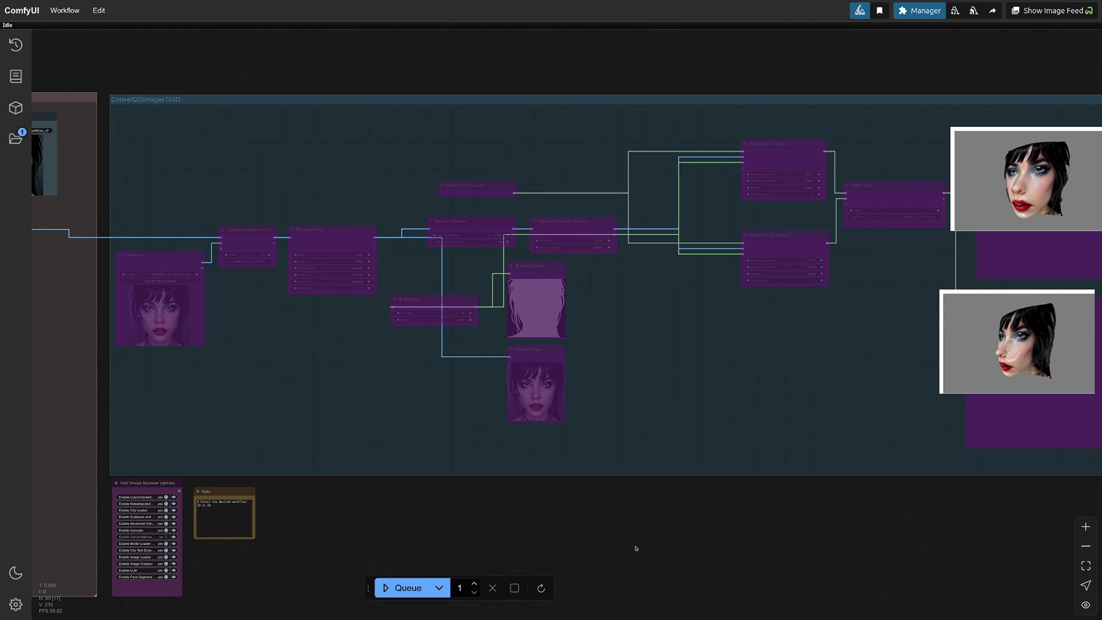
pyautogui.hscroll(-1, 635, 548)
pyautogui.hscroll(-3, 733, 517)
pyautogui.hscroll(-3, 701, 535)
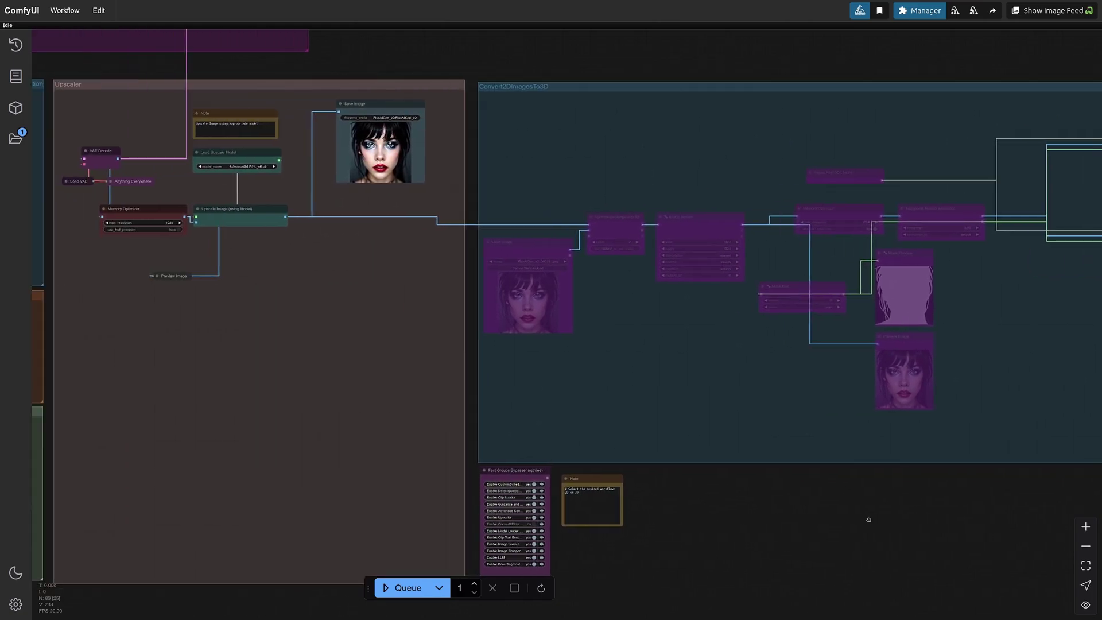
pyautogui.hscroll(-1, 774, 524)
pyautogui.hscroll(-3, 922, 514)
# - Zoom out to an overview of the Image Loader and surrounding groups
pyautogui.hscroll(-1, 947, 515)
pyautogui.scroll(5, 734, 499)
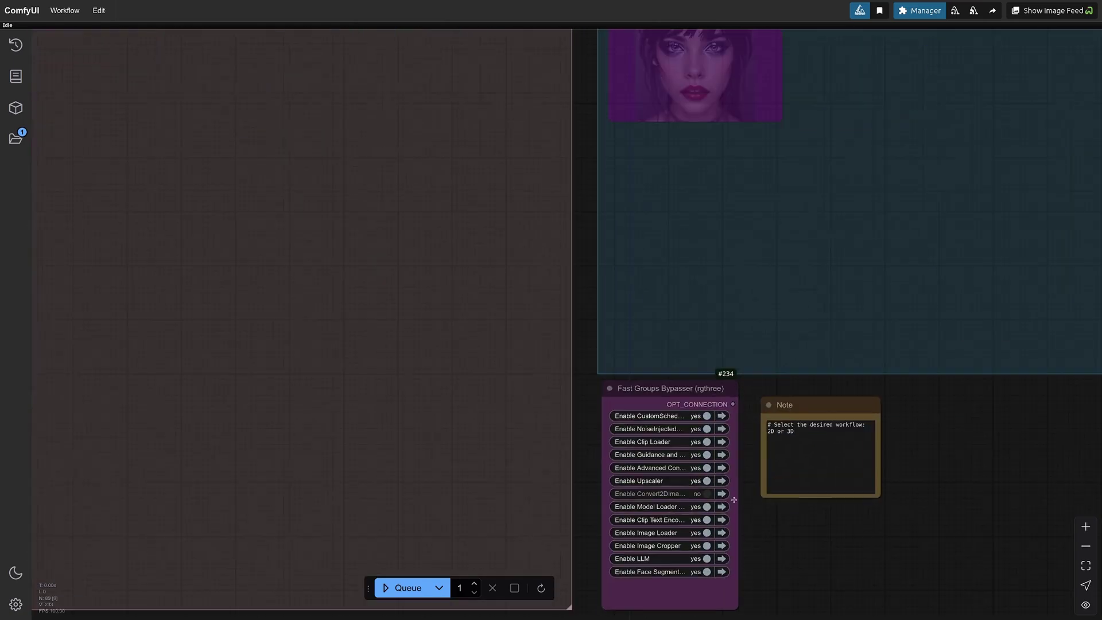
pyautogui.scroll(-3, 802, 527)
pyautogui.scroll(-2, 802, 528)
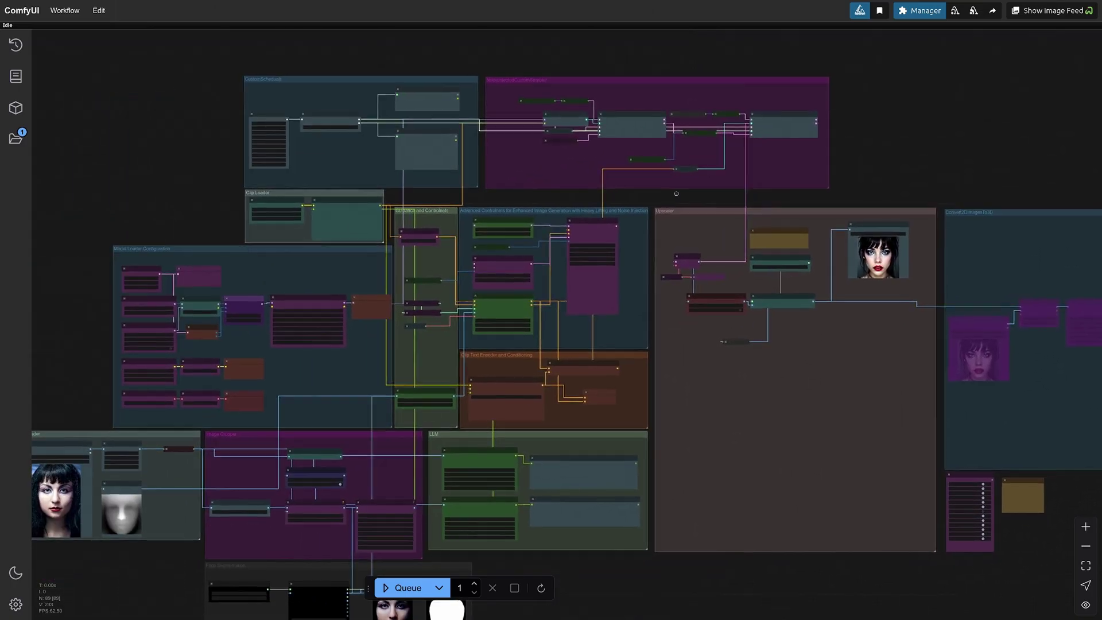
pyautogui.moveTo(483, 241); pyautogui.dragTo(697, 163)
pyautogui.scroll(-1, 691, 170)
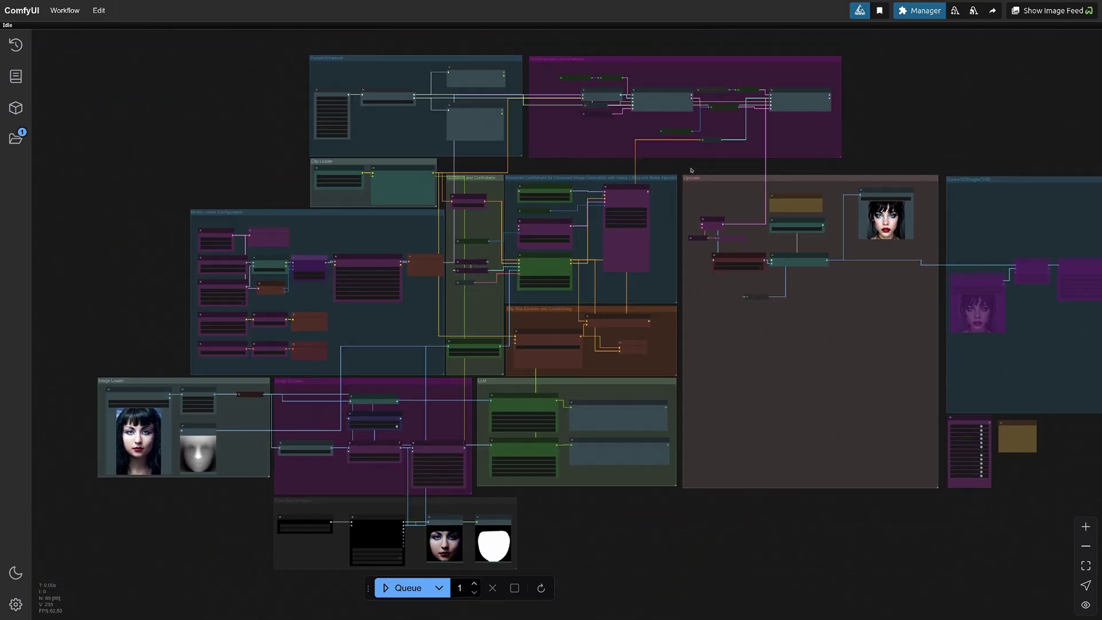
pyautogui.scroll(1, 692, 170)
pyautogui.scroll(1, 691, 170)
pyautogui.scroll(3, 91, 29)
pyautogui.scroll(-3, 92, 30)
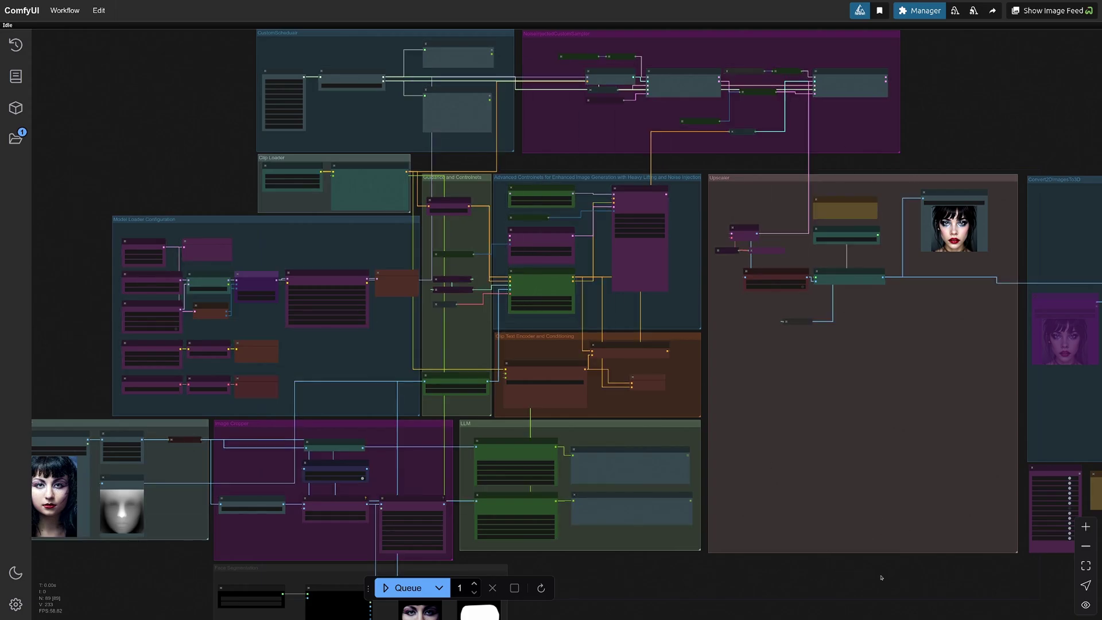
# - Box-select every node in the Convert2DImagesTo3D group, then clear the selection
pyautogui.moveTo(824, 564); pyautogui.dragTo(386, 524)
pyautogui.moveTo(683, 511); pyautogui.dragTo(509, 511)
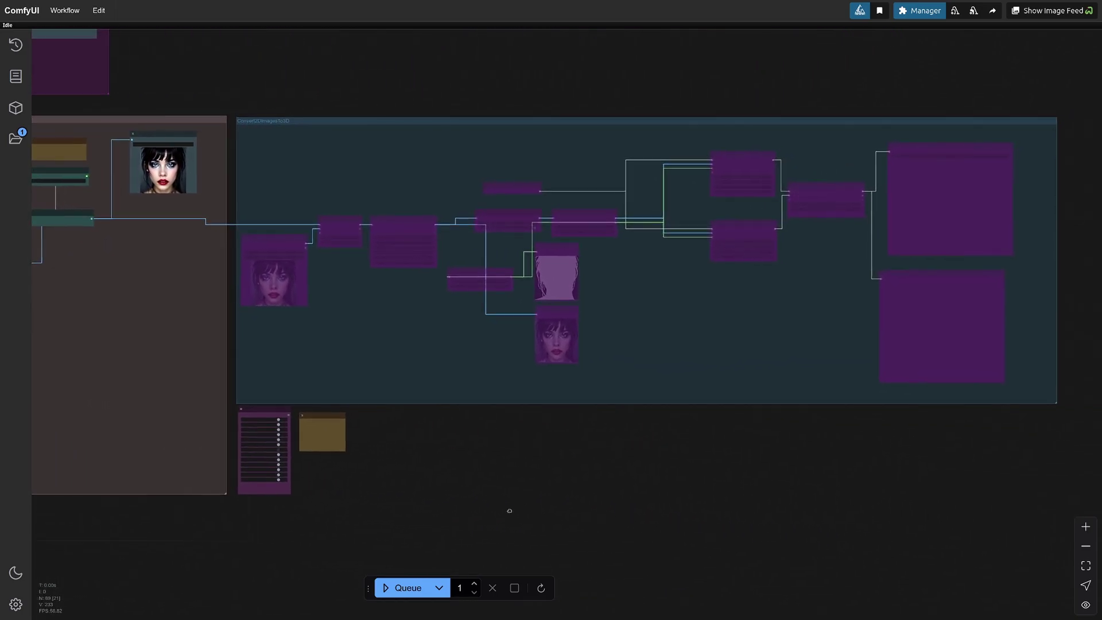
pyautogui.moveTo(237, 89); pyautogui.dragTo(1058, 513)
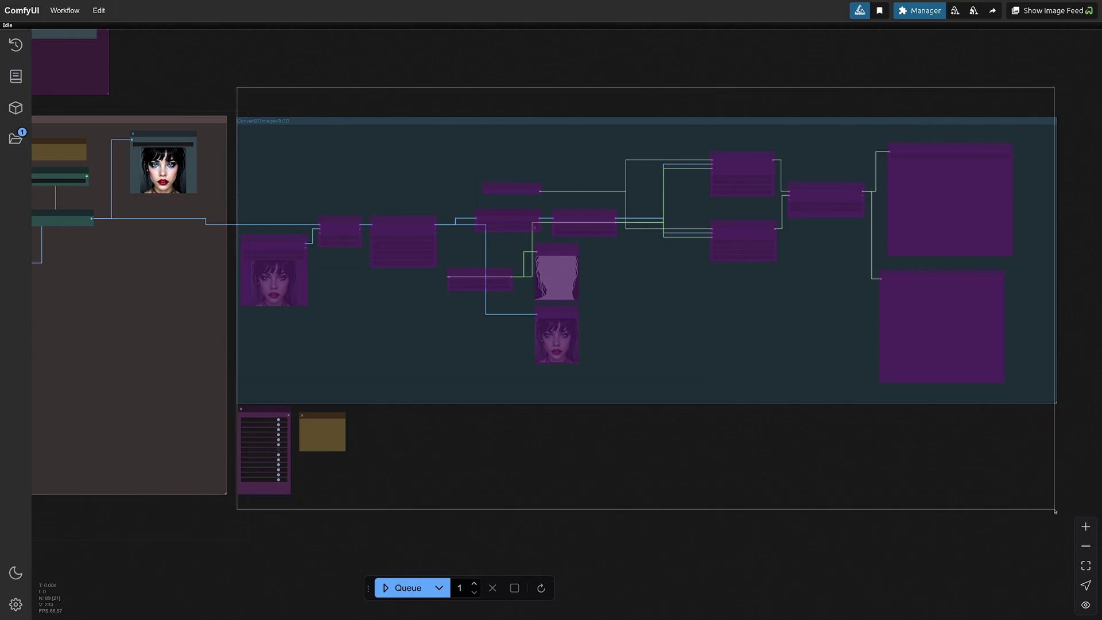
pyautogui.click(639, 489)
# - Zoom onto the Image Loader and Image Cropper groups showing the dark-haired portrait
pyautogui.moveTo(368, 467); pyautogui.dragTo(654, 467)
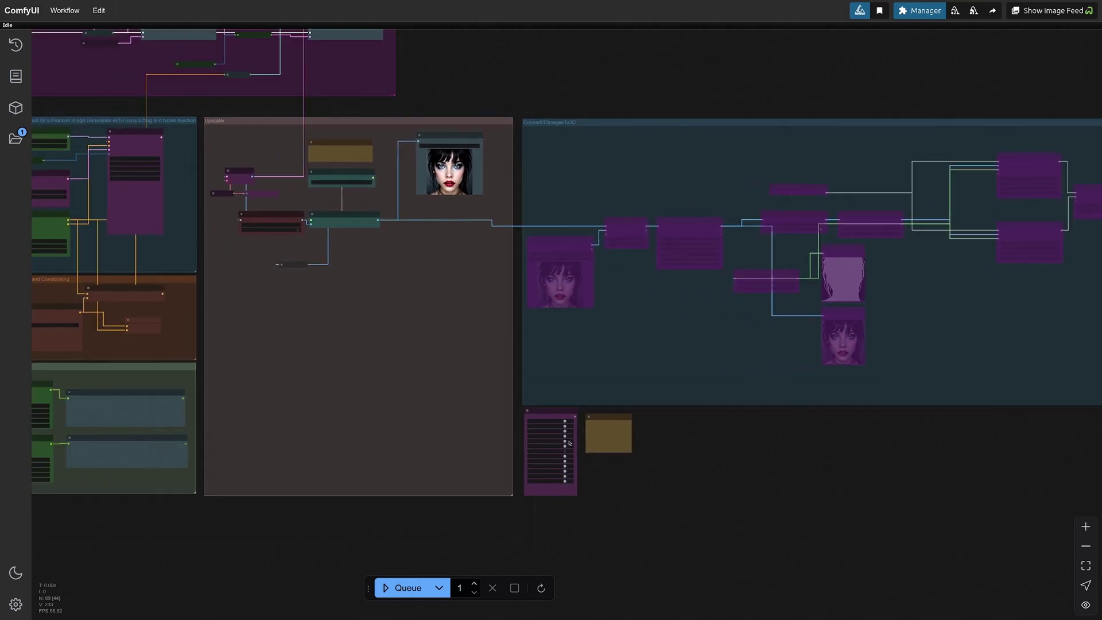
pyautogui.scroll(7, 557, 453)
pyautogui.scroll(2, 551, 441)
pyautogui.scroll(2, 551, 441)
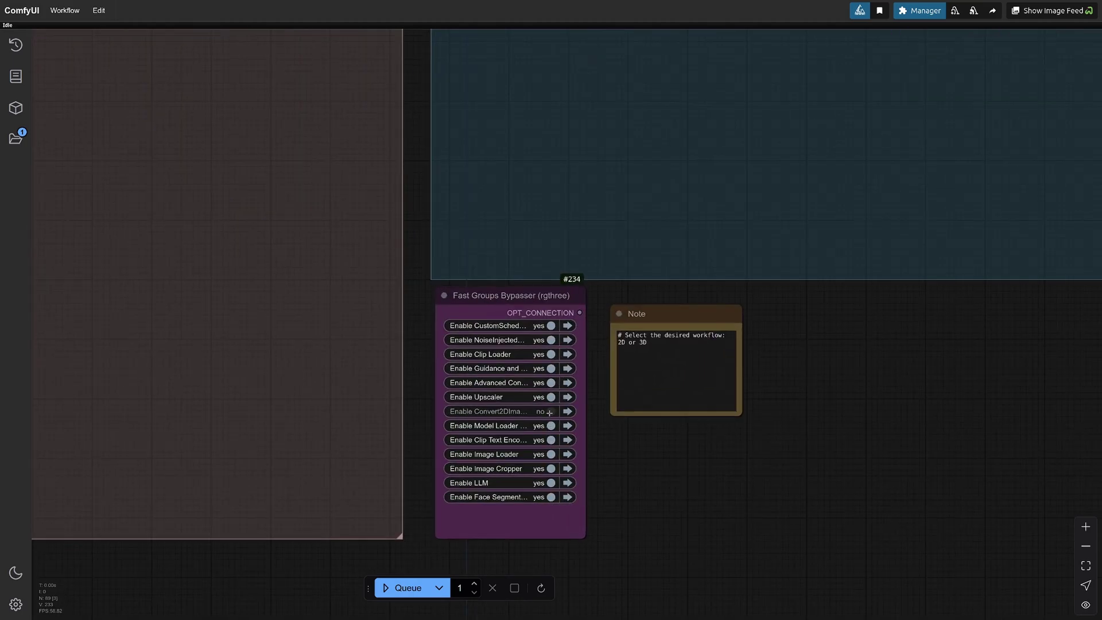
pyautogui.scroll(-3, 836, 497)
pyautogui.scroll(-3, 836, 497)
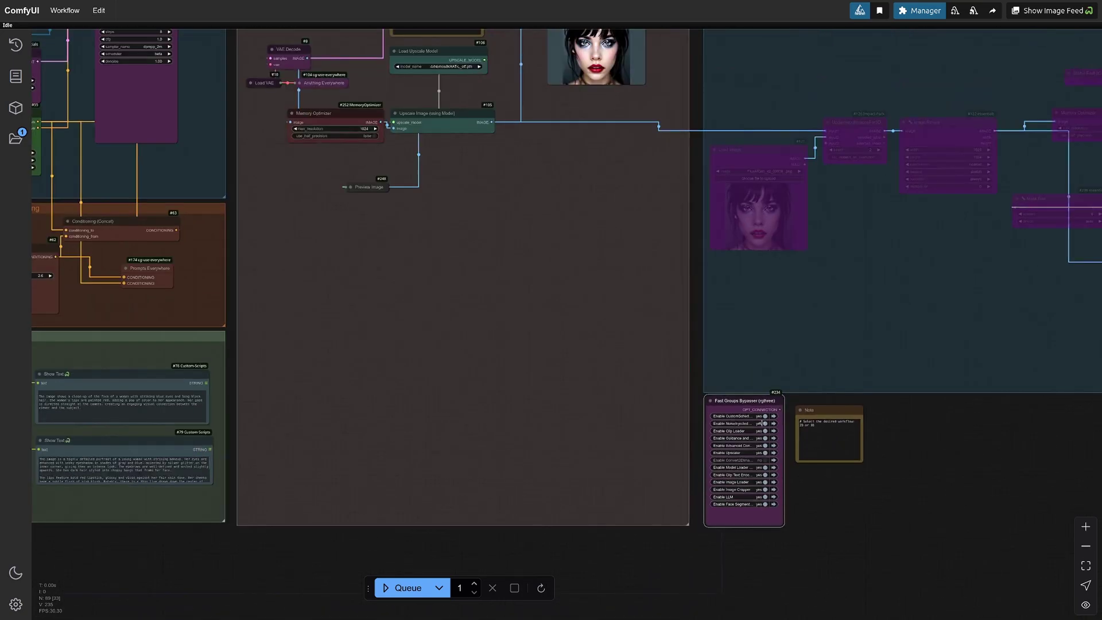
pyautogui.scroll(1, 735, 412)
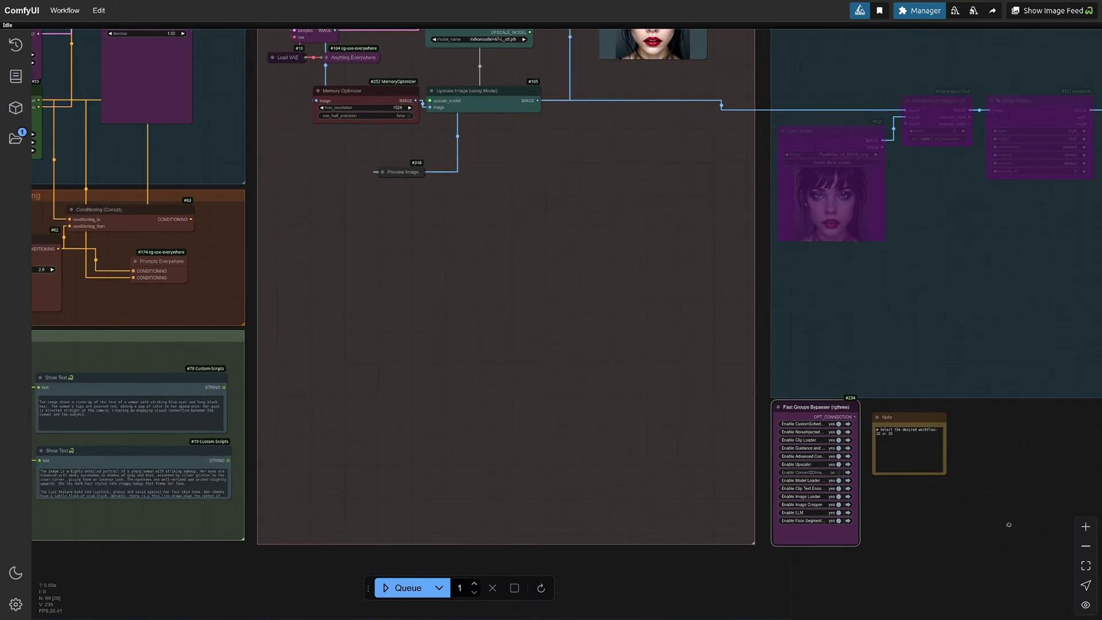
pyautogui.scroll(-3, 984, 521)
pyautogui.scroll(5, 342, 502)
pyautogui.moveTo(342, 502); pyautogui.dragTo(488, 512)
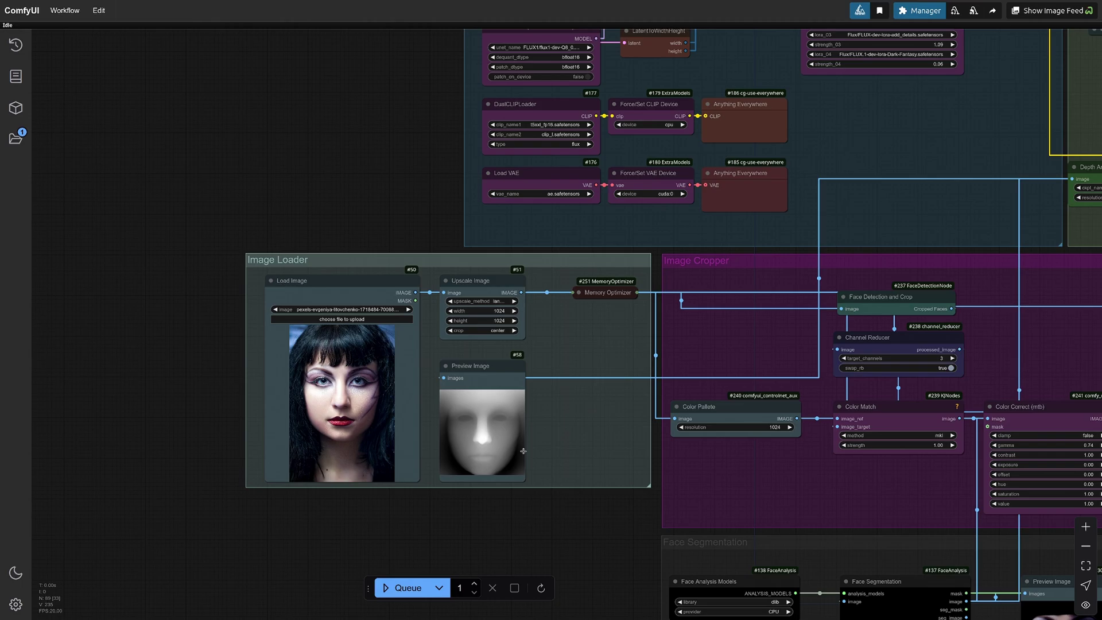
pyautogui.scroll(-3, 548, 496)
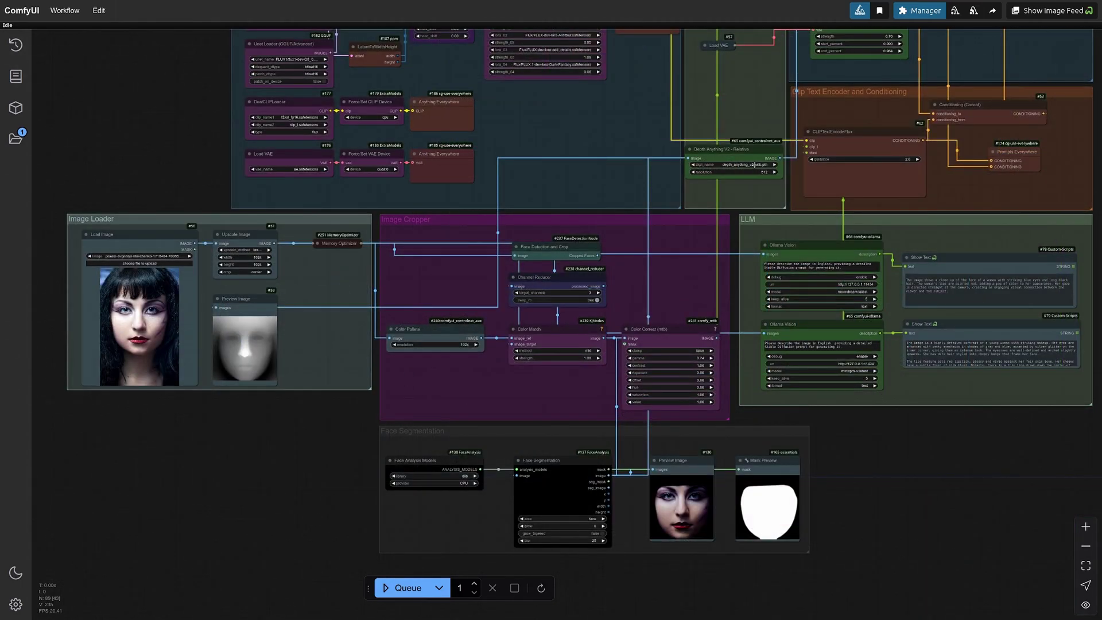
pyautogui.scroll(6, 748, 146)
pyautogui.scroll(1, 746, 146)
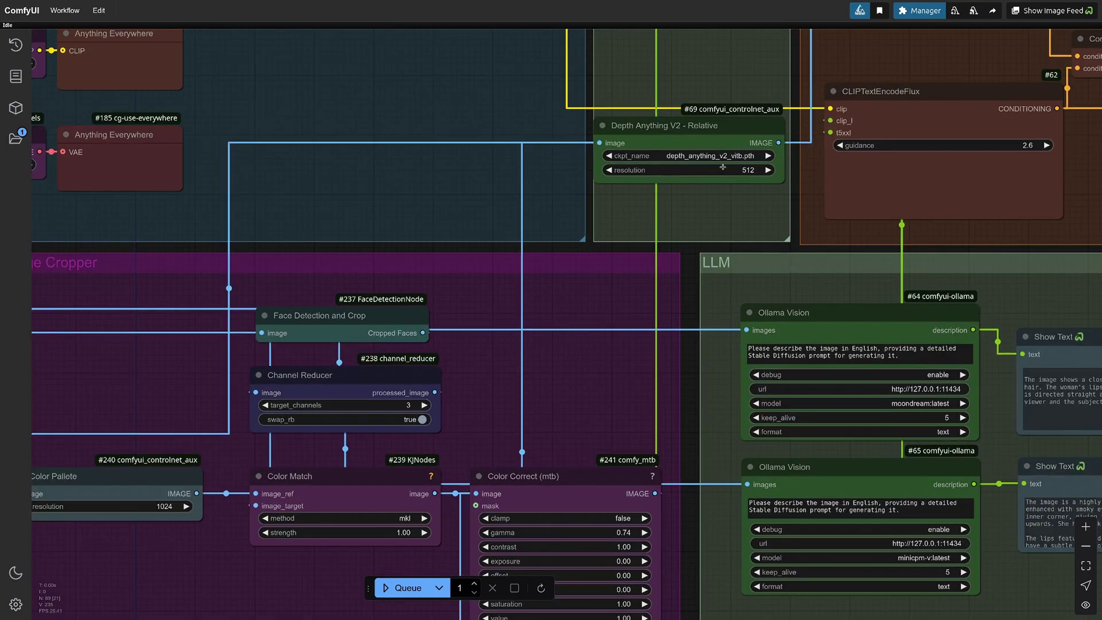
pyautogui.scroll(-1, 722, 167)
pyautogui.scroll(-6, 722, 252)
pyautogui.scroll(-2, 721, 335)
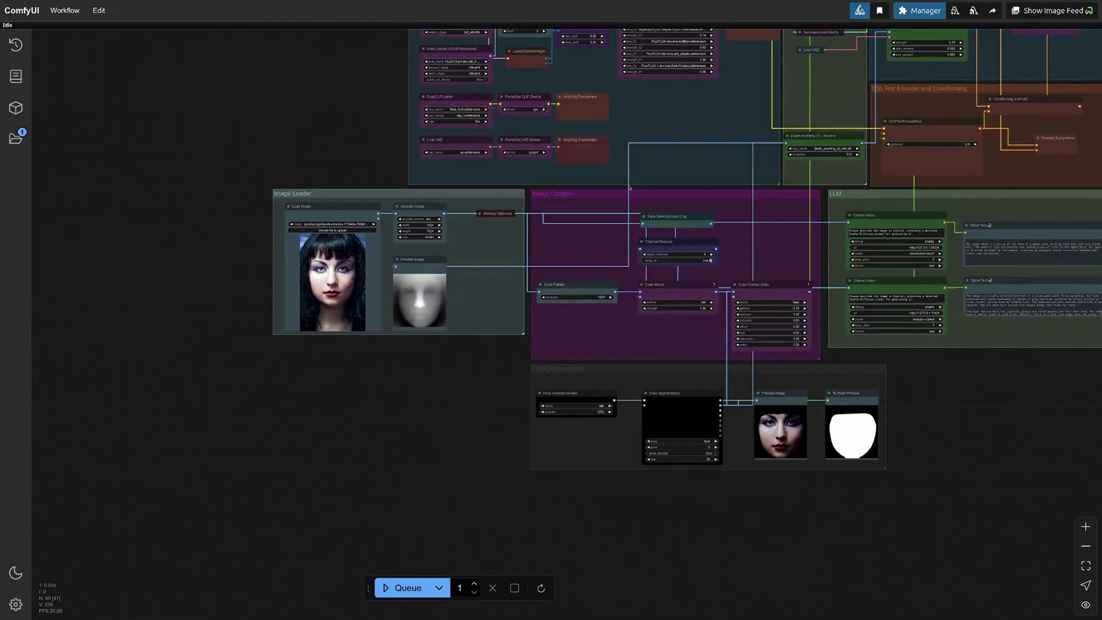
pyautogui.scroll(3, 630, 188)
pyautogui.scroll(3, 634, 264)
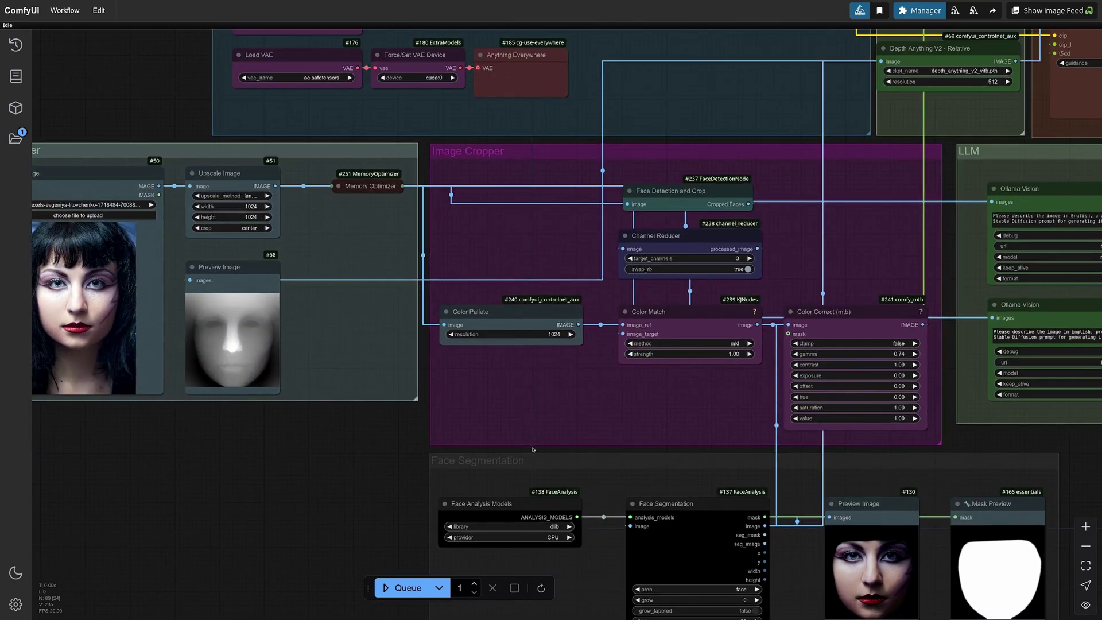
pyautogui.moveTo(344, 479); pyautogui.dragTo(294, 310)
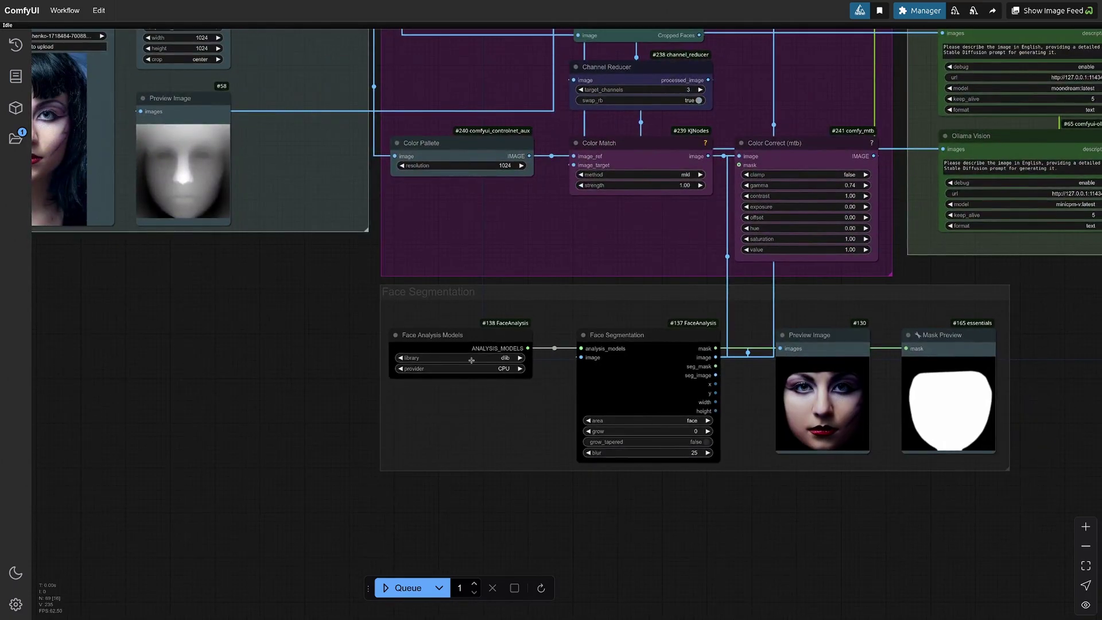
pyautogui.scroll(-4, 561, 395)
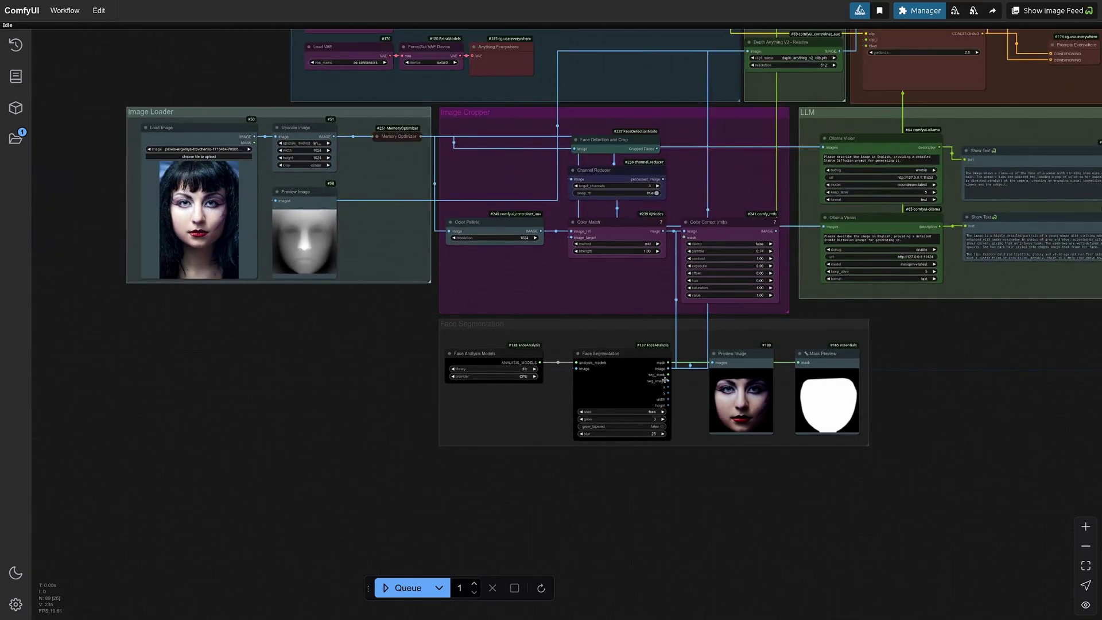
pyautogui.scroll(1, 542, 232)
pyautogui.scroll(5, 603, 149)
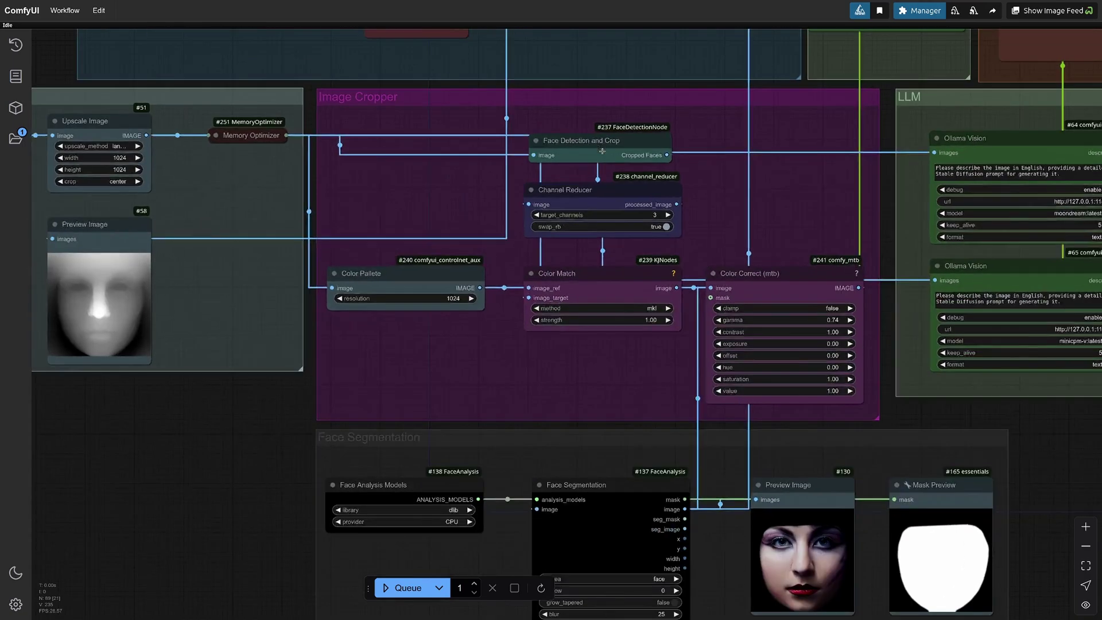
pyautogui.scroll(3, 588, 136)
pyautogui.click(588, 136)
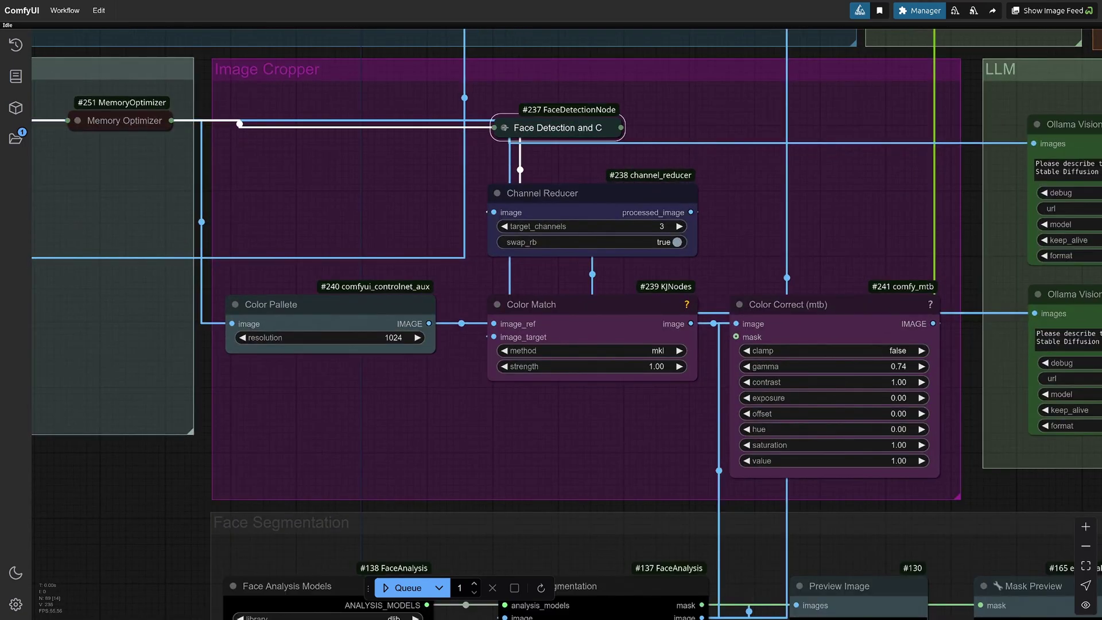
pyautogui.scroll(-3, 666, 273)
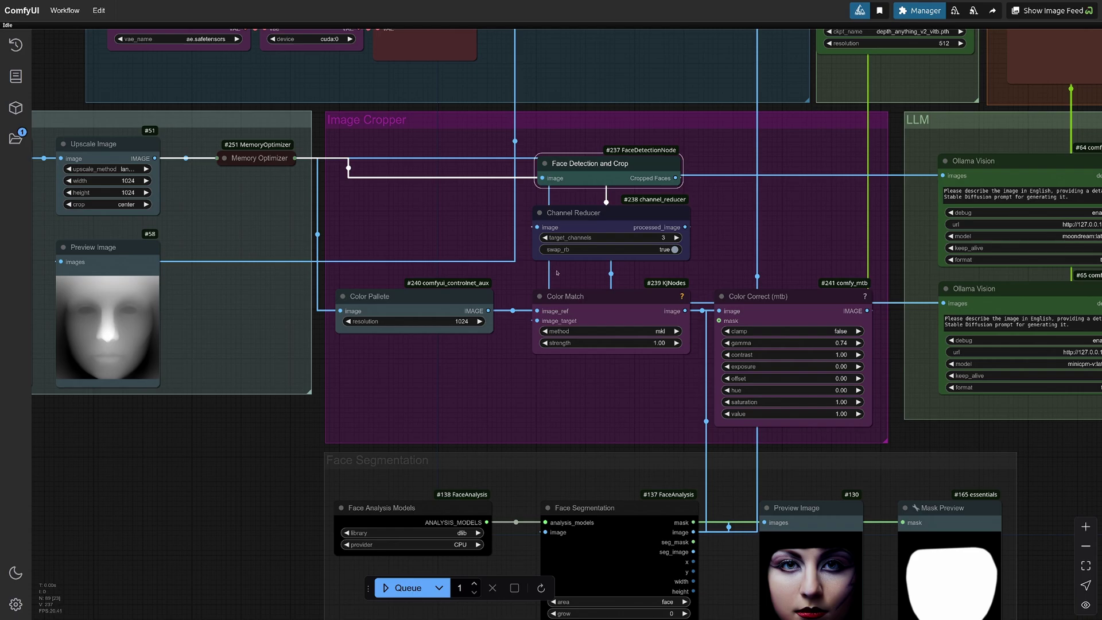
pyautogui.moveTo(271, 421); pyautogui.dragTo(455, 423)
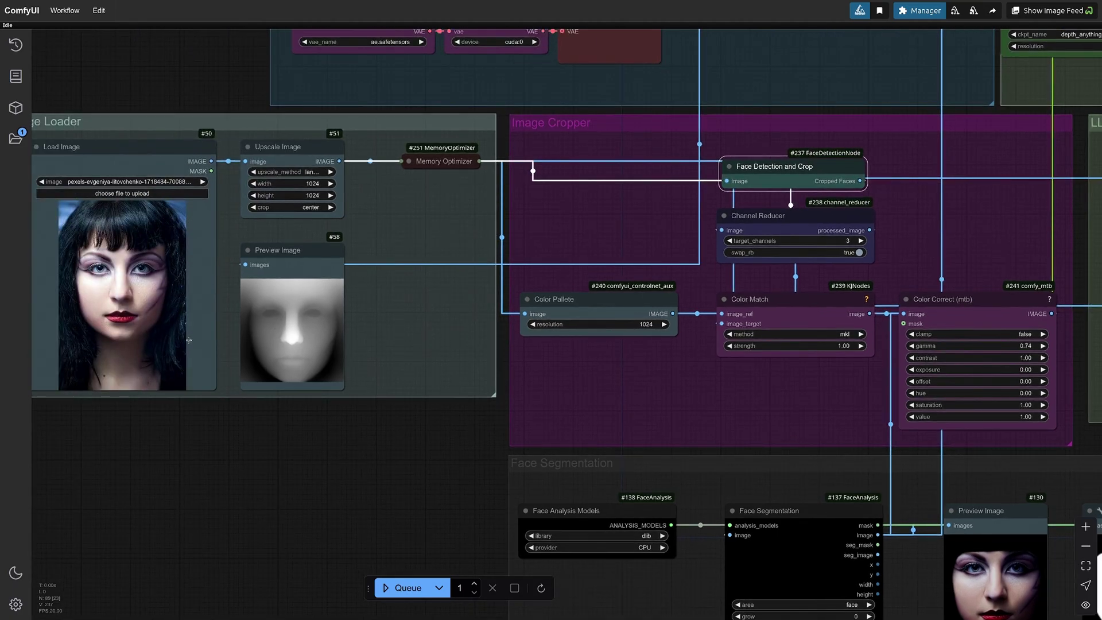
pyautogui.moveTo(159, 404); pyautogui.dragTo(319, 448)
pyautogui.scroll(3, 235, 225)
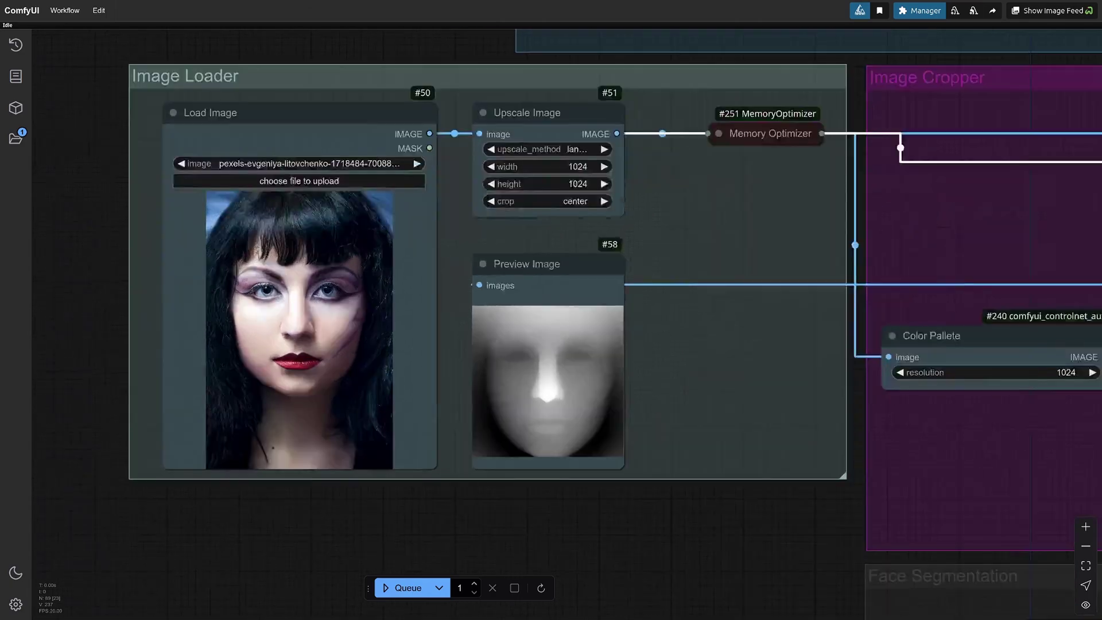
pyautogui.scroll(3, 235, 225)
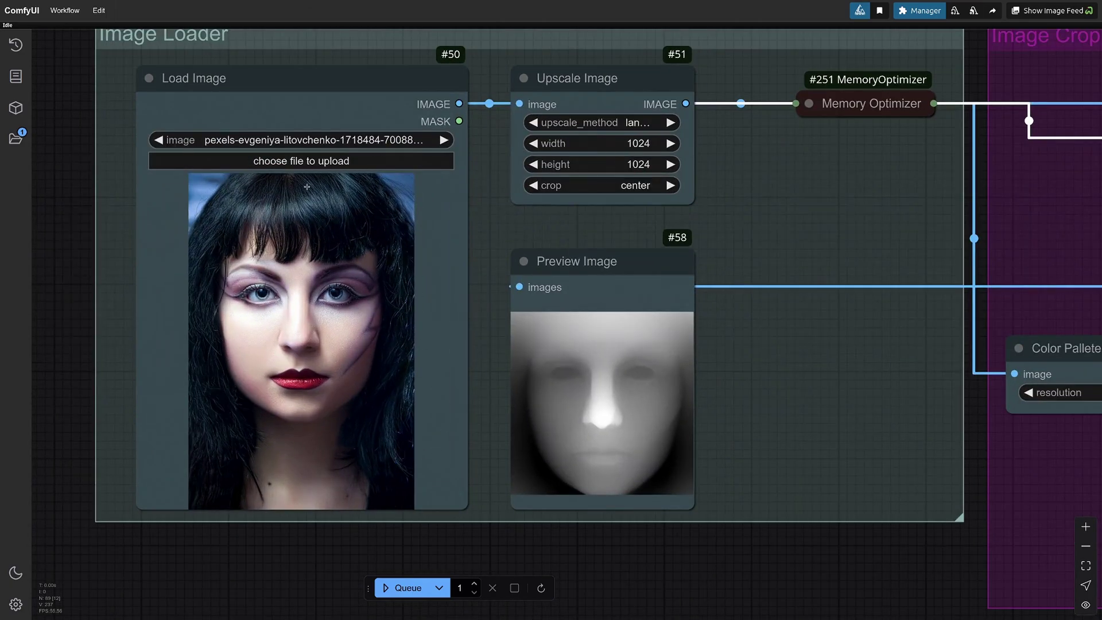
pyautogui.scroll(-5, 367, 430)
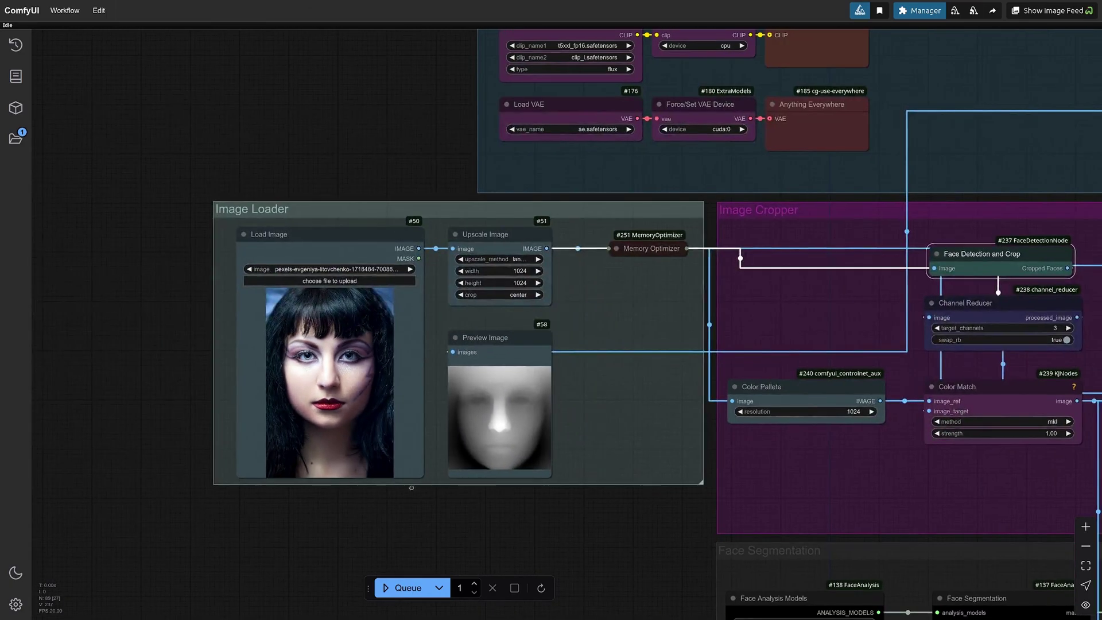
pyautogui.moveTo(826, 487); pyautogui.dragTo(400, 427)
pyautogui.scroll(-3, 400, 426)
pyautogui.moveTo(843, 460); pyautogui.dragTo(822, 463)
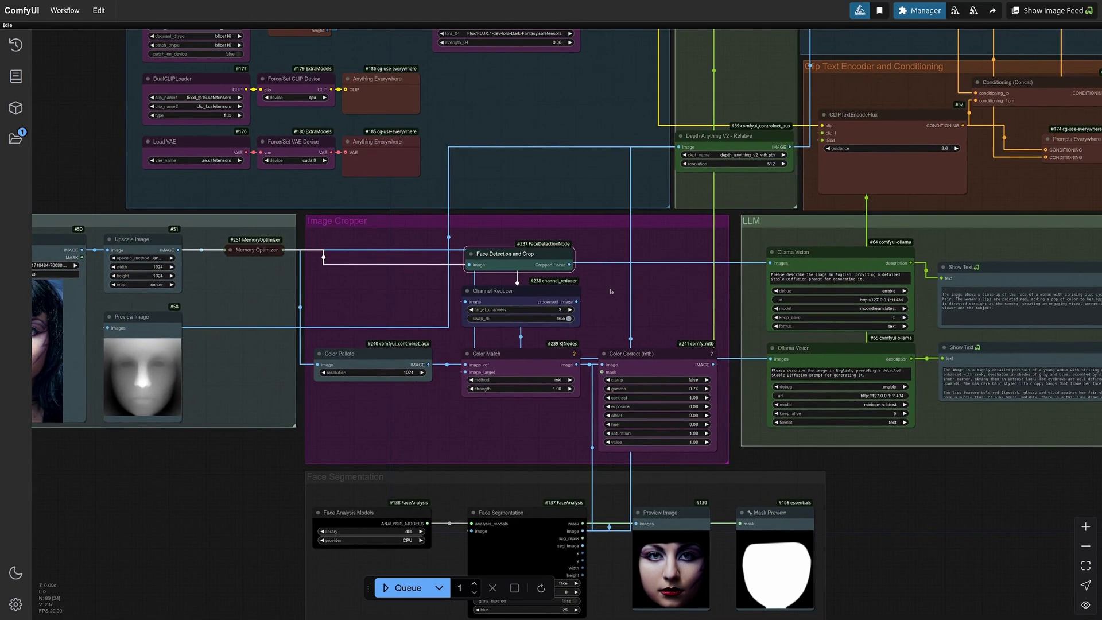
pyautogui.scroll(3, 637, 319)
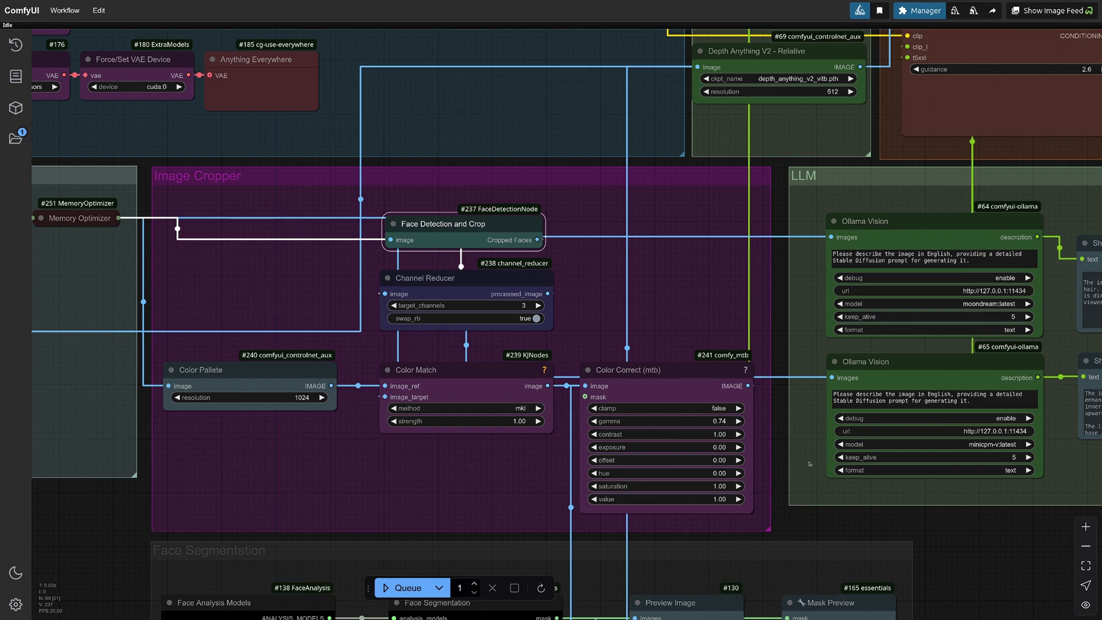
pyautogui.scroll(-1, 836, 496)
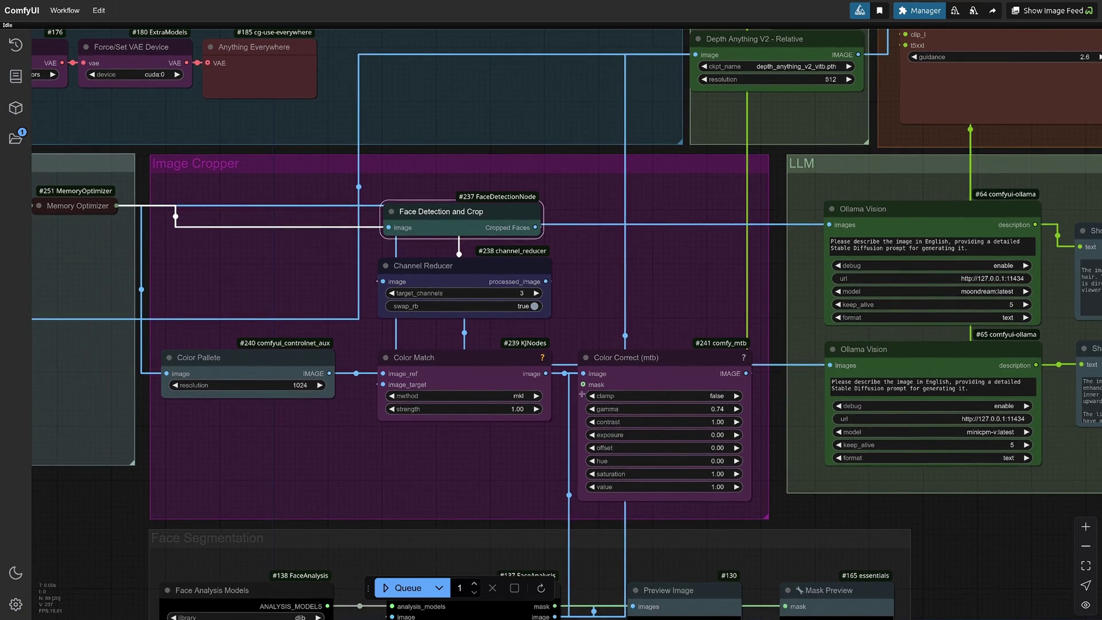
pyautogui.scroll(-5, 602, 396)
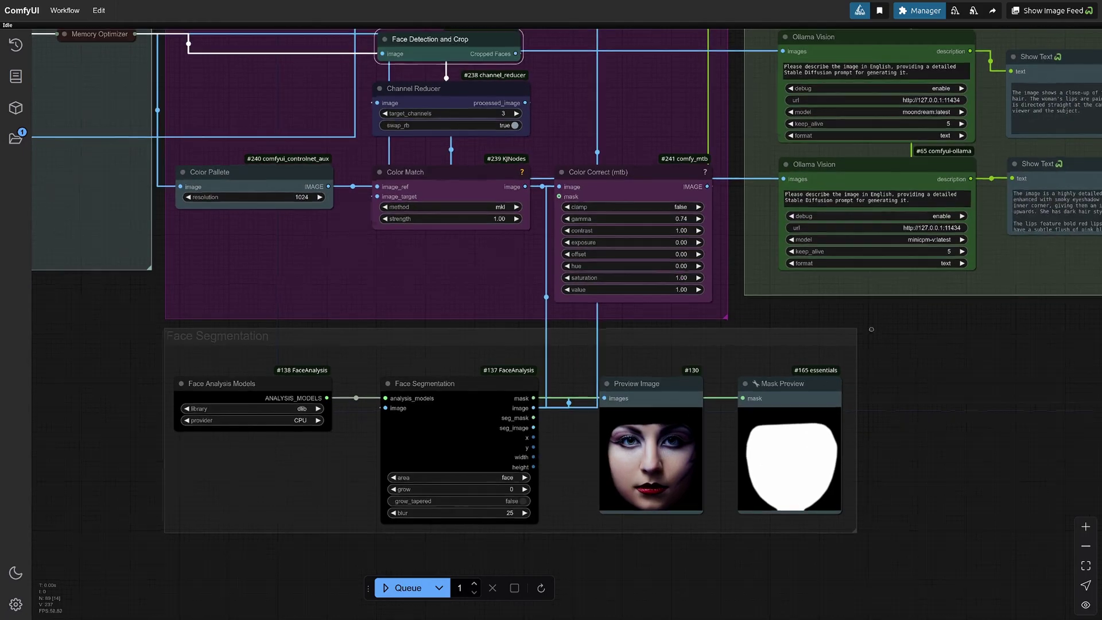
pyautogui.moveTo(918, 459); pyautogui.dragTo(804, 459)
pyautogui.scroll(-2, 832, 396)
pyautogui.scroll(5, 715, 579)
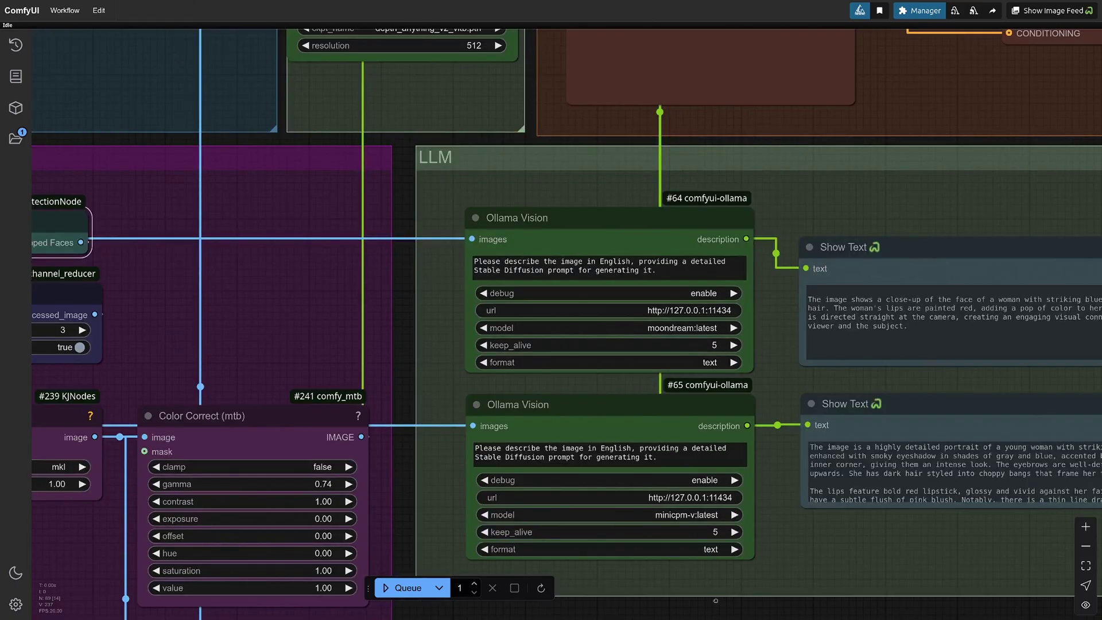
pyautogui.scroll(-1, 689, 517)
pyautogui.scroll(-1, 654, 413)
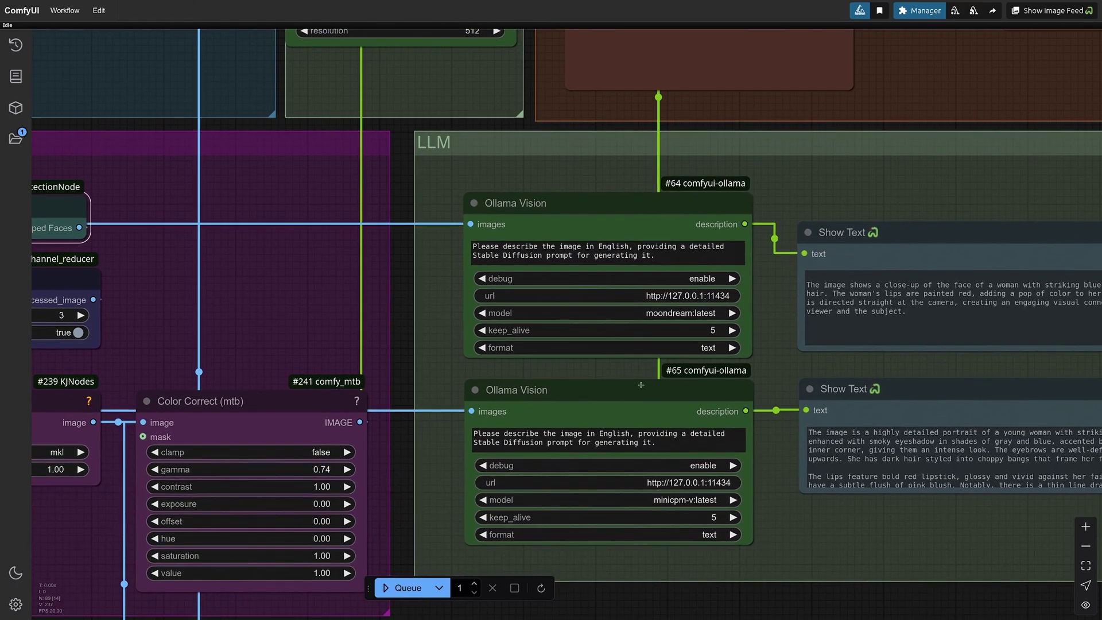
# - Search the Custom Nodes Manager for 'Ollama' and confirm ComfyUI Ollama is installed
pyautogui.click(920, 11)
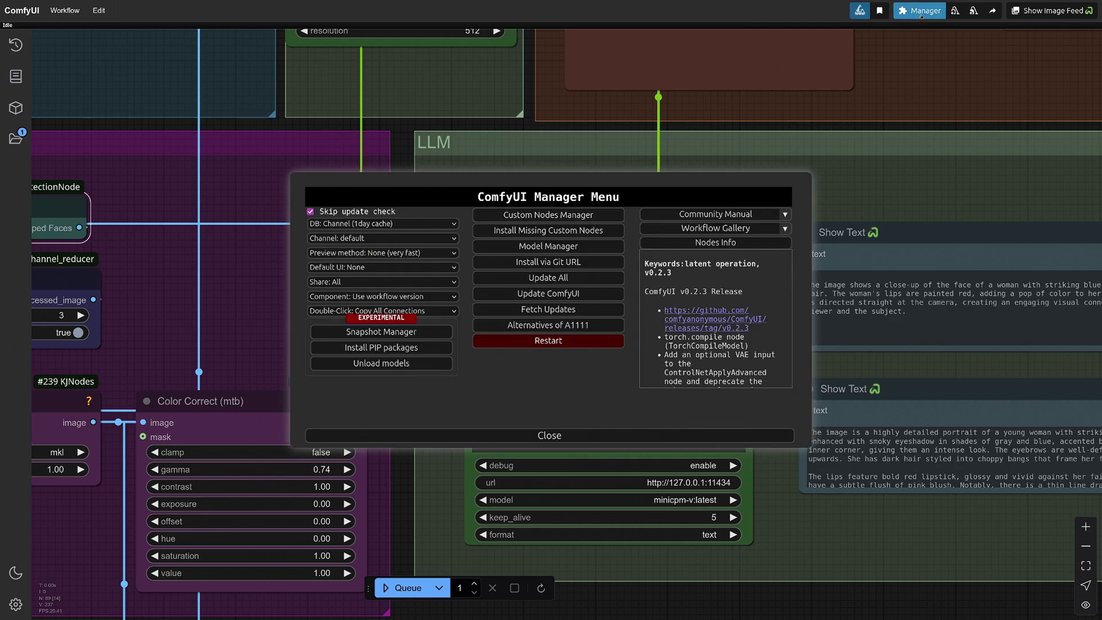
pyautogui.click(510, 215)
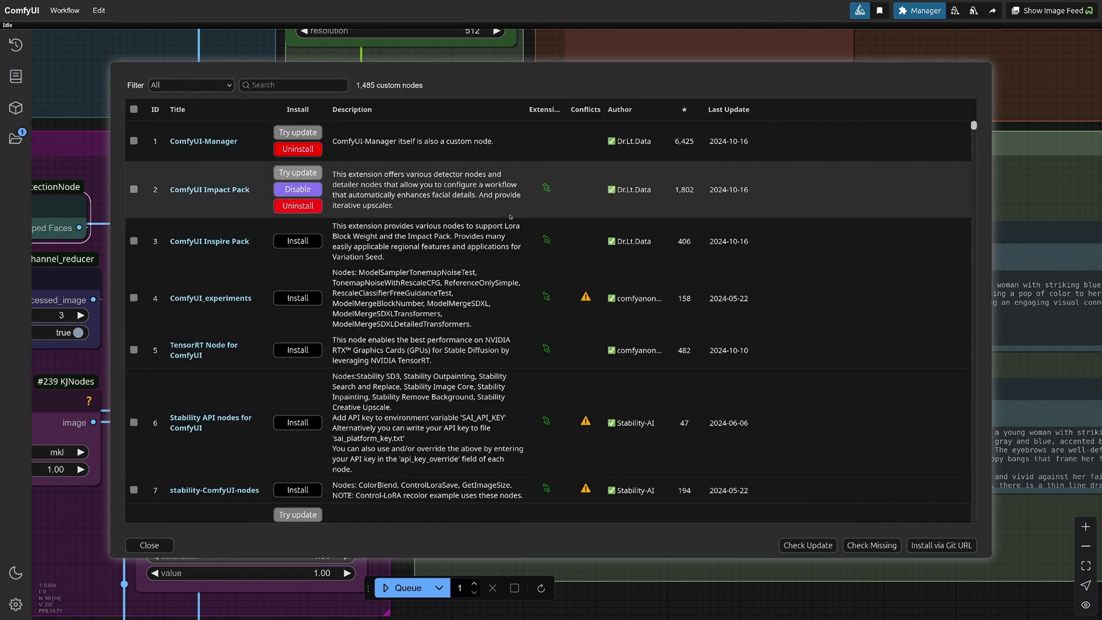
pyautogui.click(274, 83)
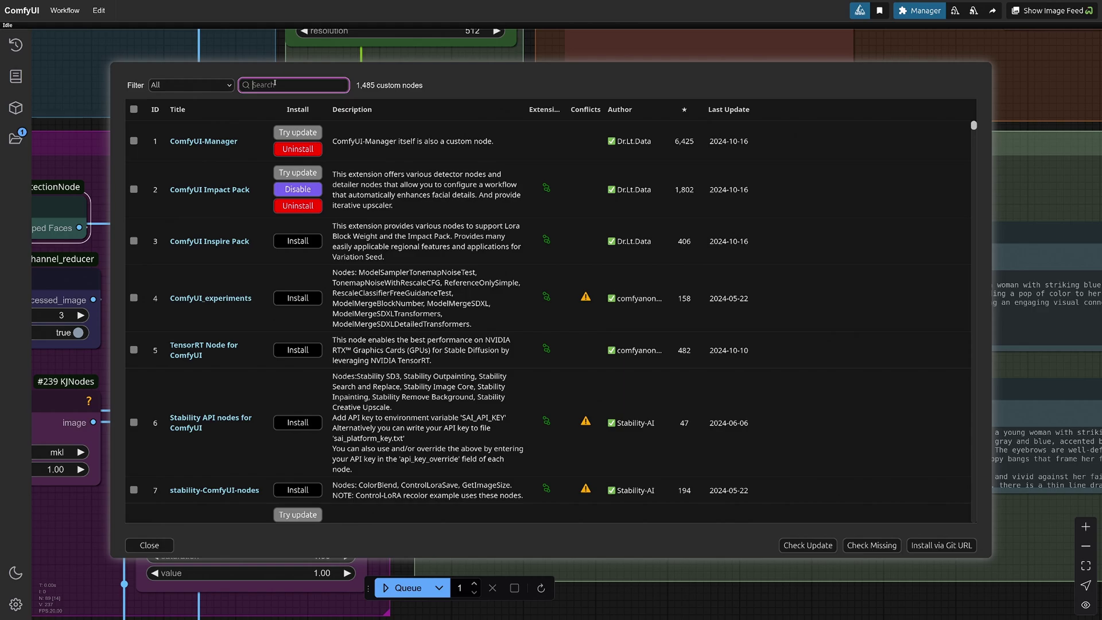
pyautogui.write('O')
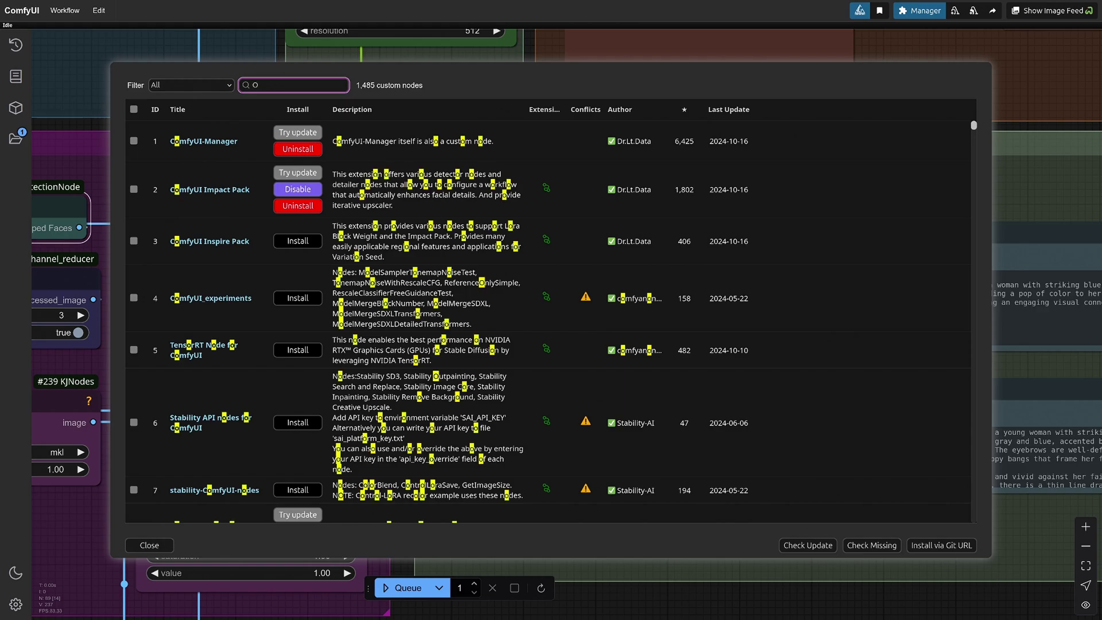
pyautogui.write('llam')
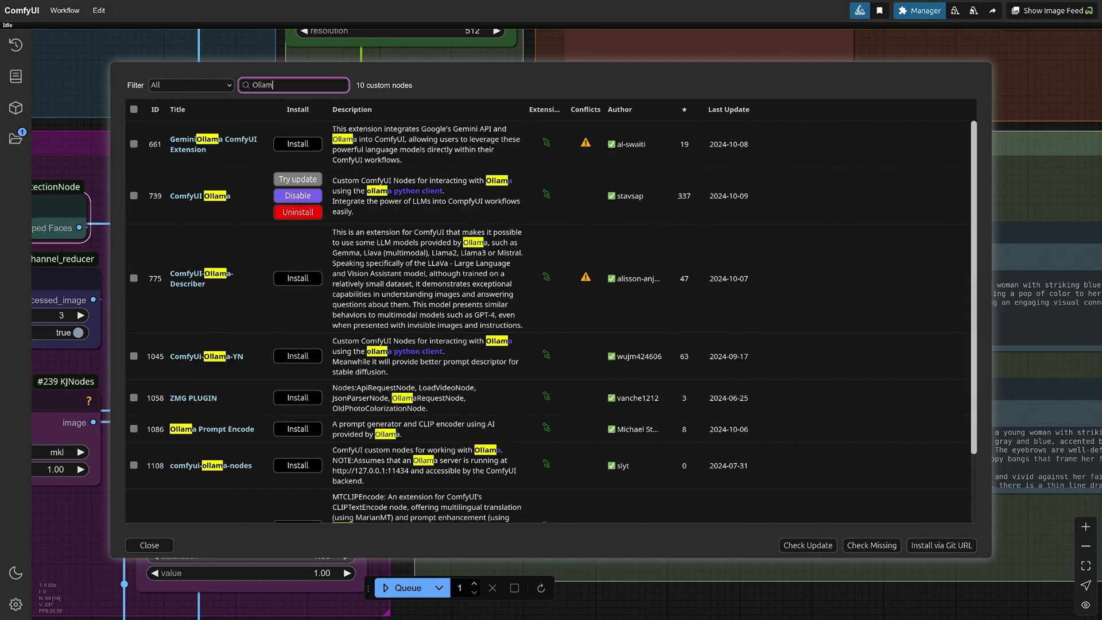
pyautogui.write('a')
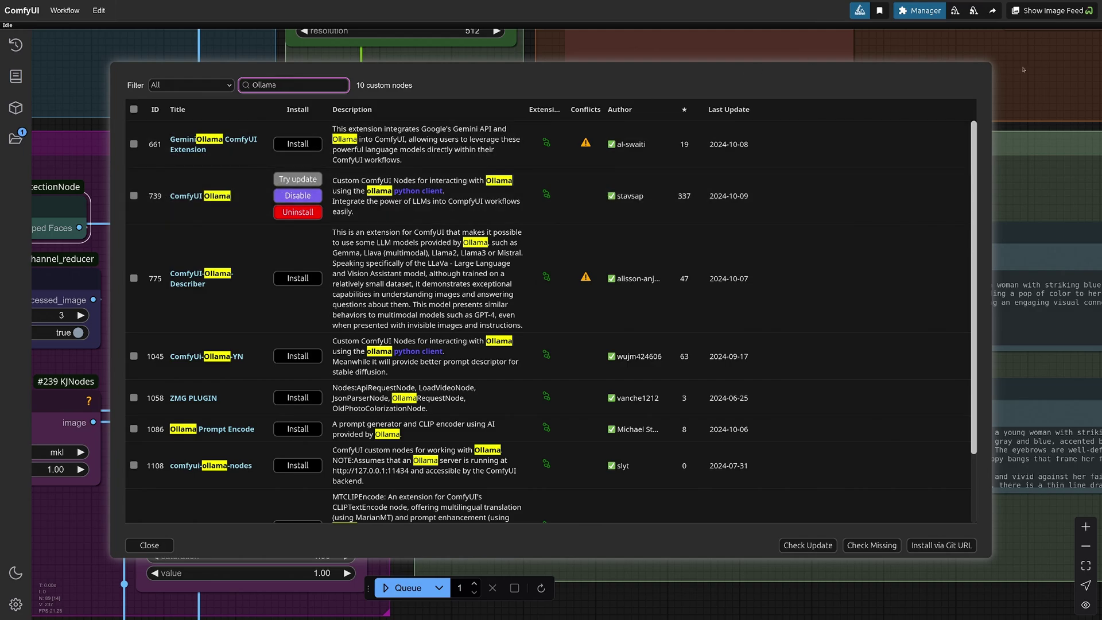
pyautogui.press('Escape')
# - Review the LLM group, comparing the moondream and minicpm-v Ollama Vision captioners
pyautogui.moveTo(857, 463); pyautogui.dragTo(809, 498)
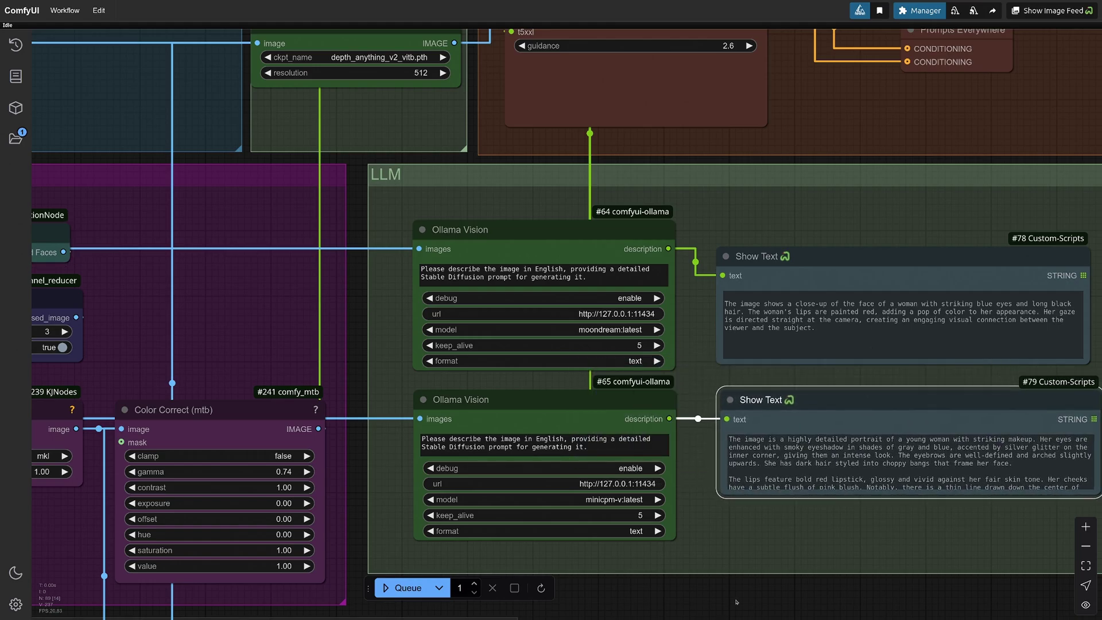
pyautogui.scroll(-2, 809, 498)
pyautogui.scroll(-1, 780, 513)
pyautogui.scroll(-3, 780, 513)
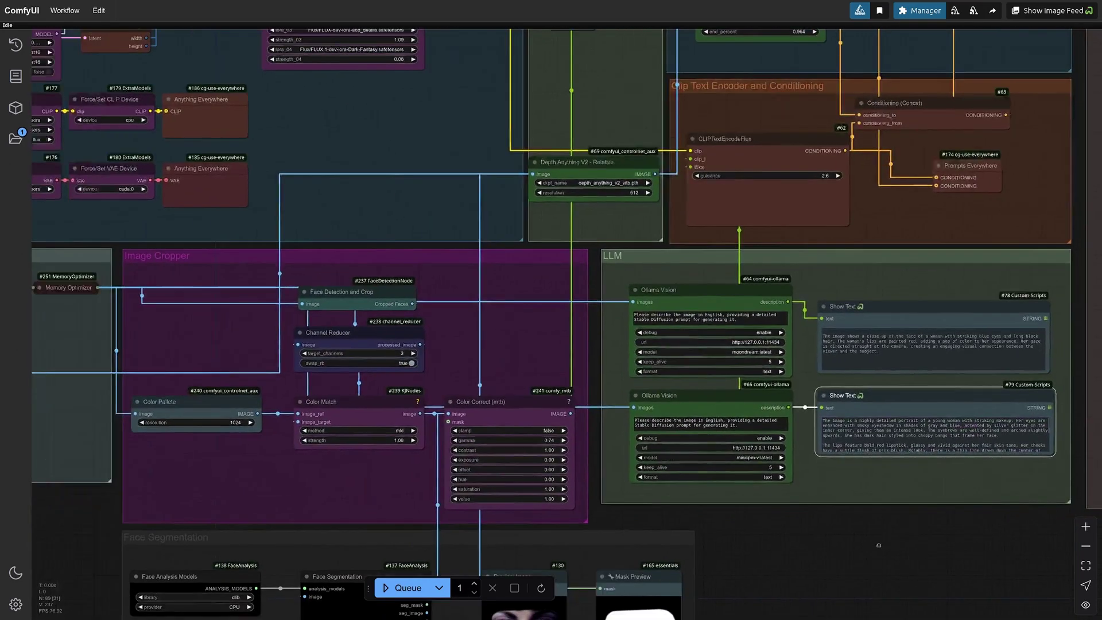
pyautogui.scroll(3, 700, 433)
pyautogui.scroll(2, 700, 433)
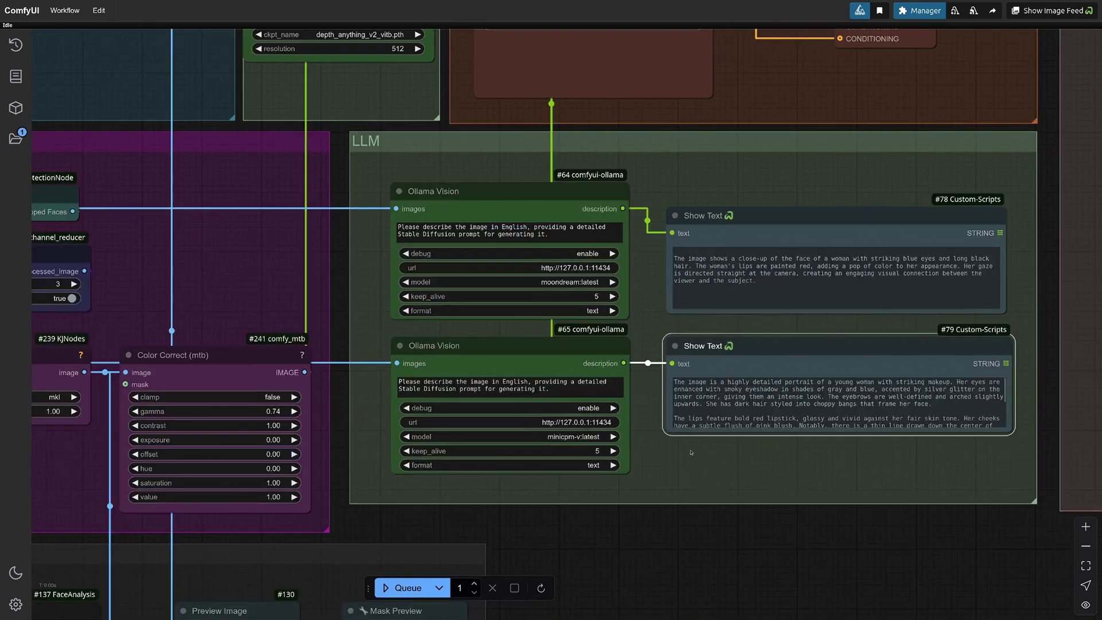
pyautogui.scroll(2, 631, 436)
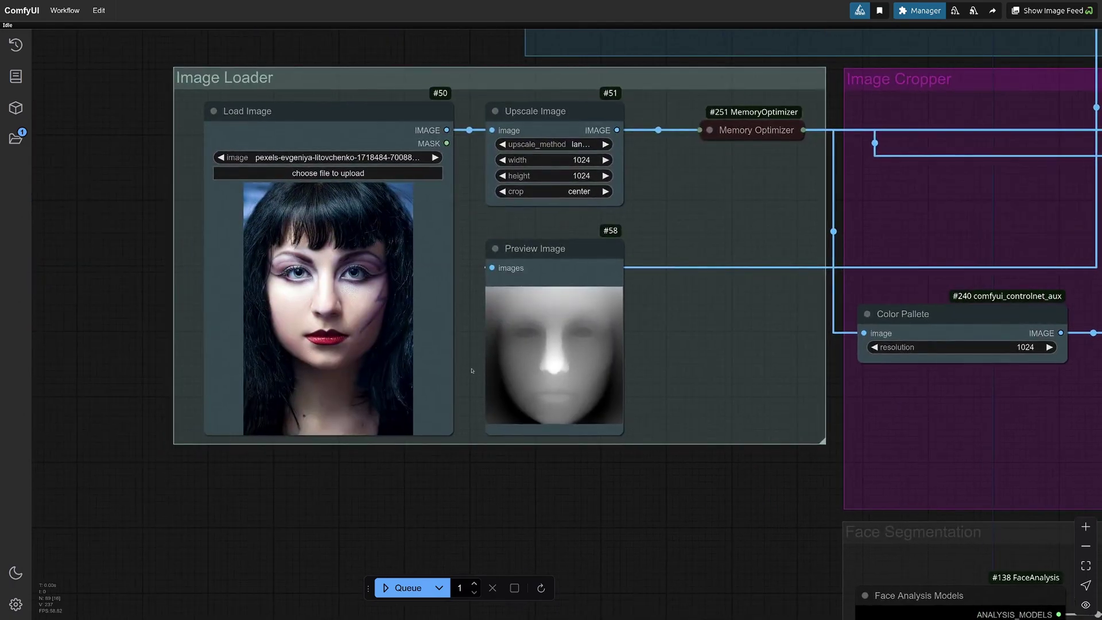
pyautogui.scroll(4, 430, 350)
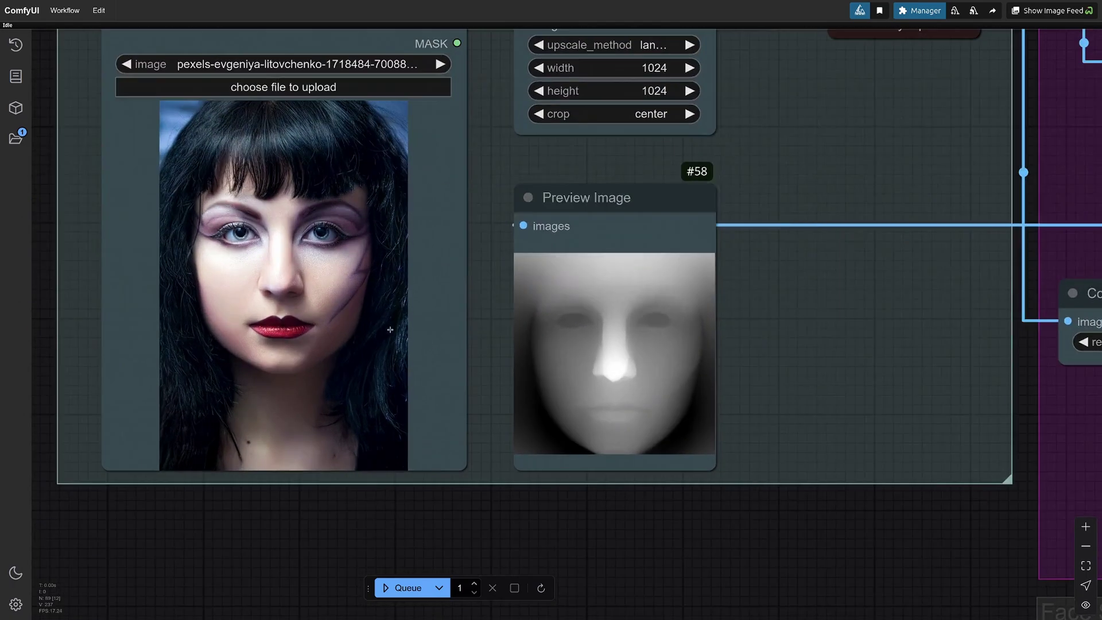
pyautogui.scroll(-3, 391, 330)
pyautogui.scroll(-2, 390, 330)
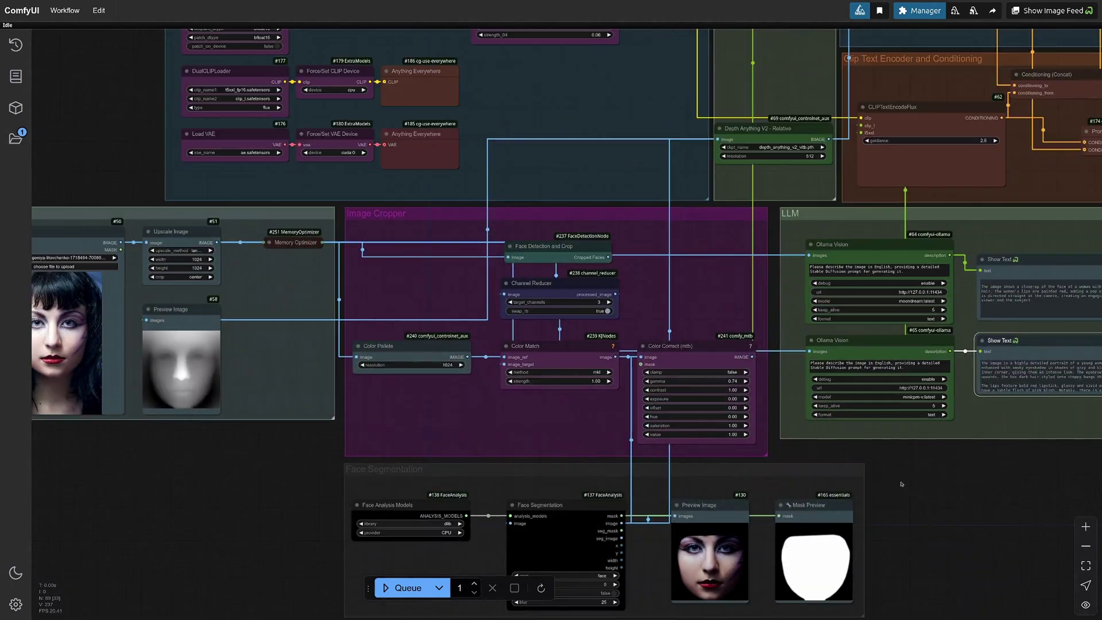
pyautogui.moveTo(915, 459); pyautogui.dragTo(645, 505)
pyautogui.scroll(-5, 645, 505)
pyautogui.scroll(1, 120, 277)
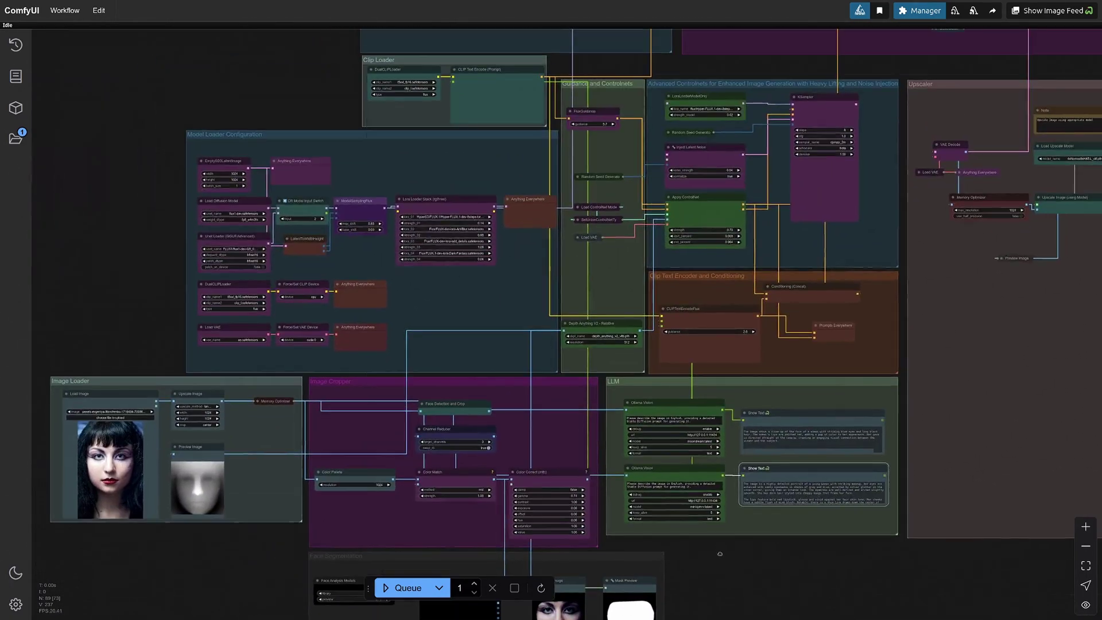
pyautogui.scroll(4, 188, 142)
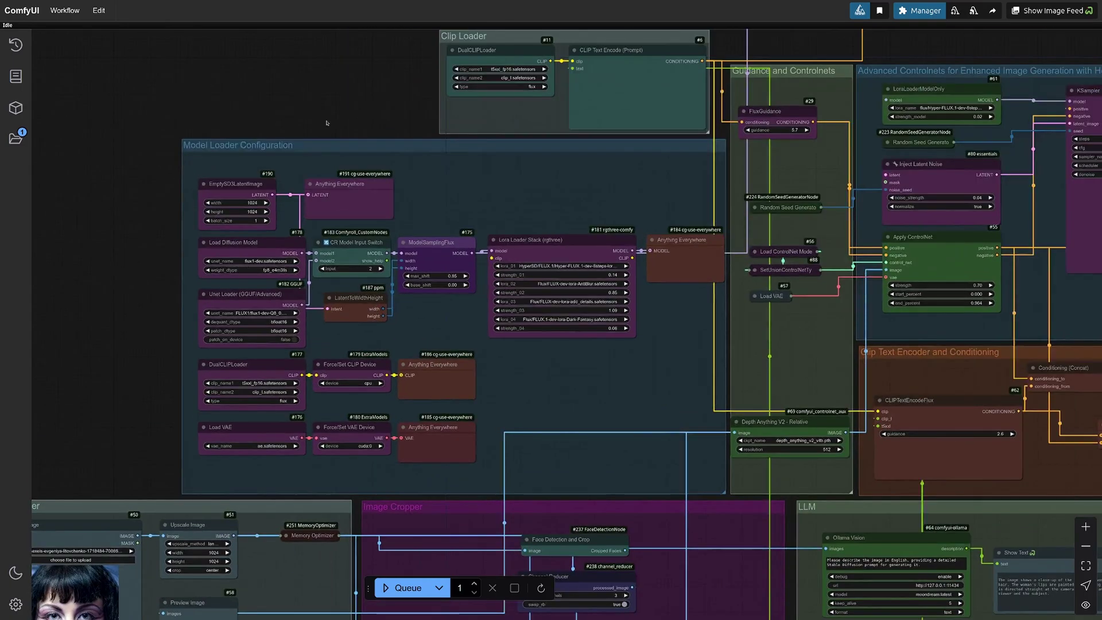
pyautogui.moveTo(400, 147); pyautogui.dragTo(371, 151)
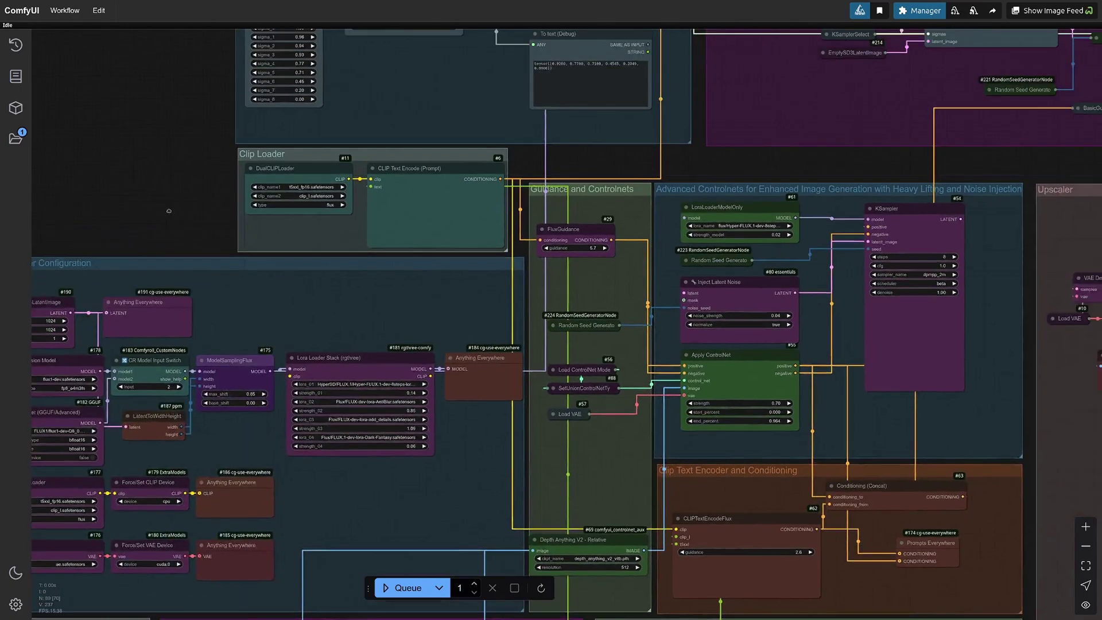
pyautogui.moveTo(345, 88); pyautogui.dragTo(427, 278)
pyautogui.scroll(8, 431, 272)
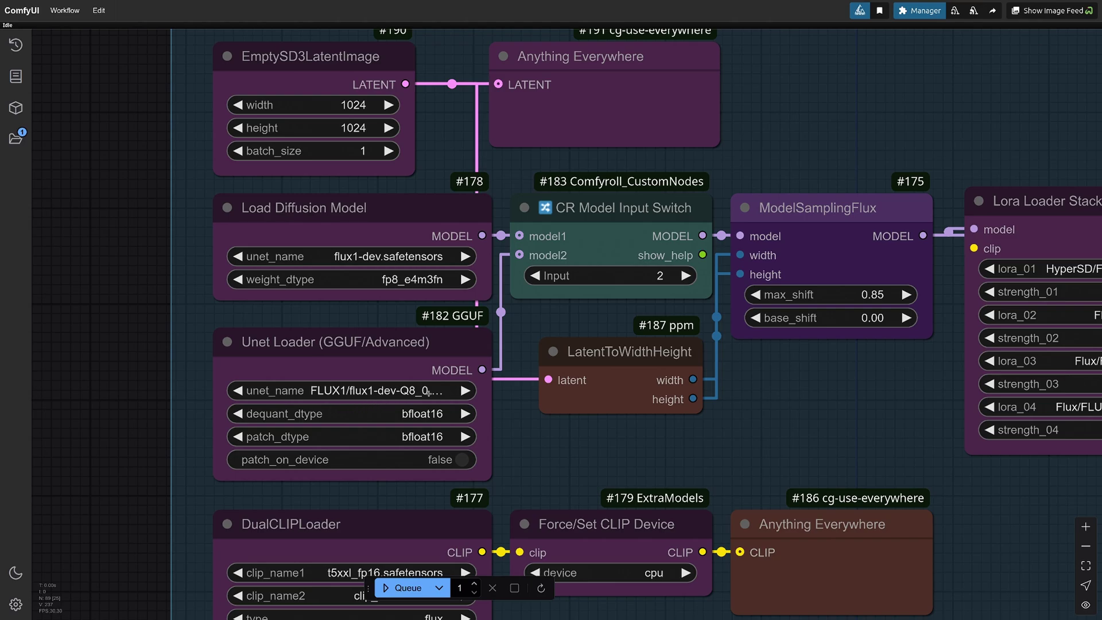
pyautogui.scroll(-5, 119, 376)
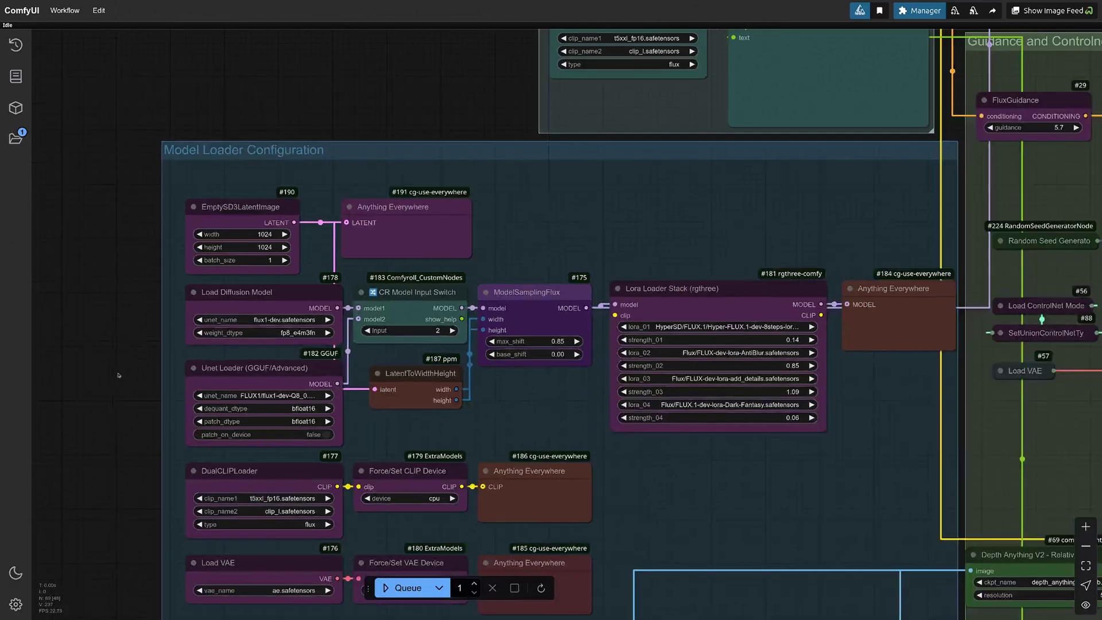
pyautogui.scroll(-2, 314, 170)
pyautogui.scroll(2, 314, 171)
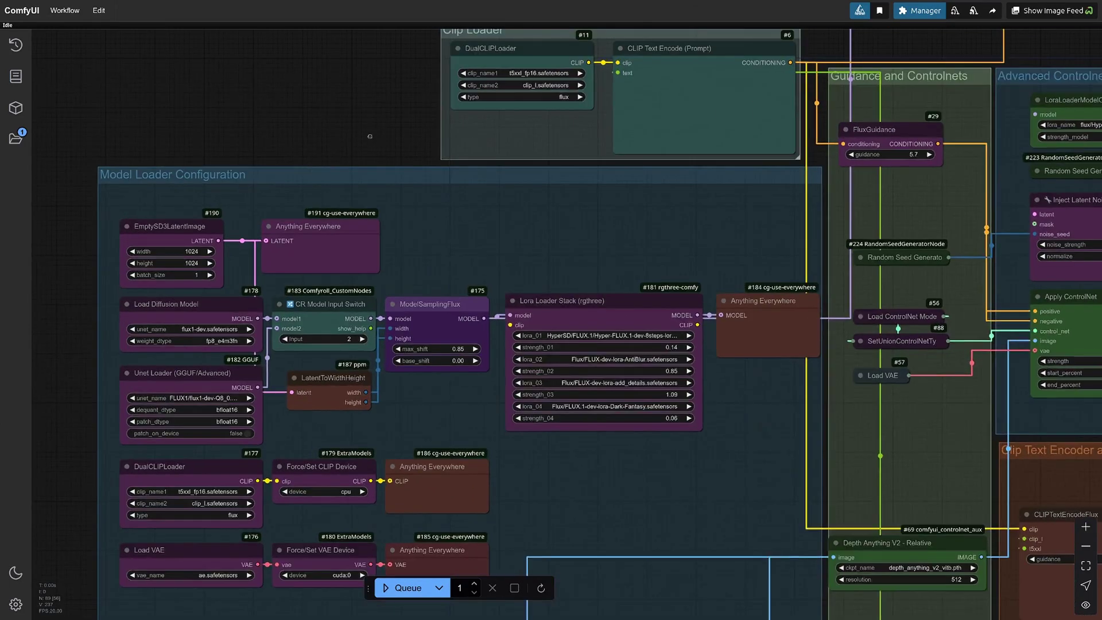
pyautogui.moveTo(370, 136); pyautogui.dragTo(326, 65)
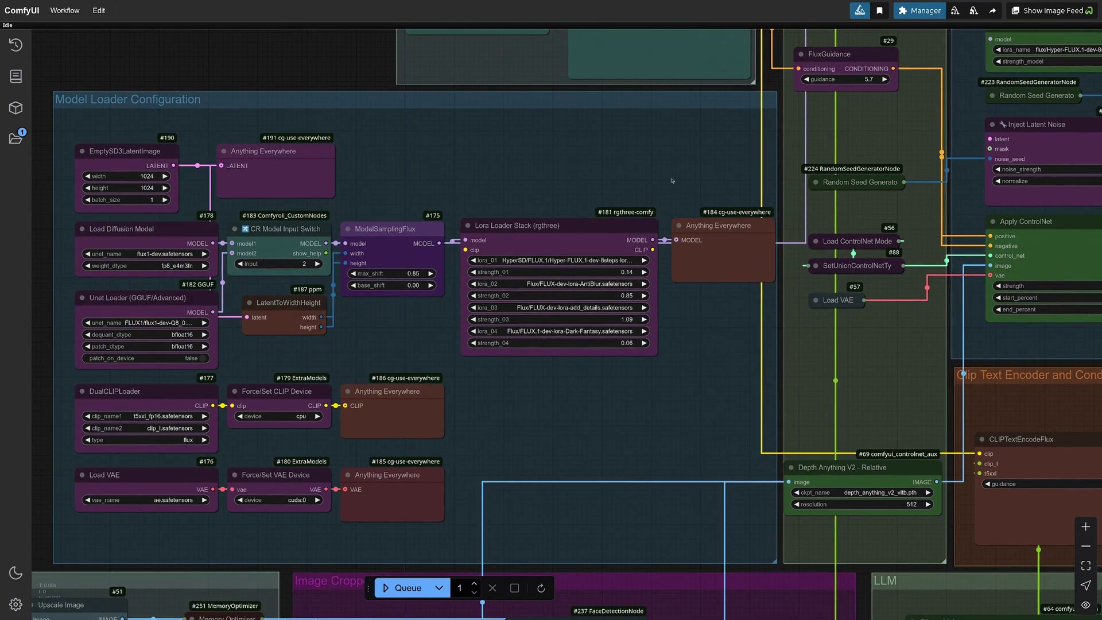
pyautogui.scroll(-5, 431, 412)
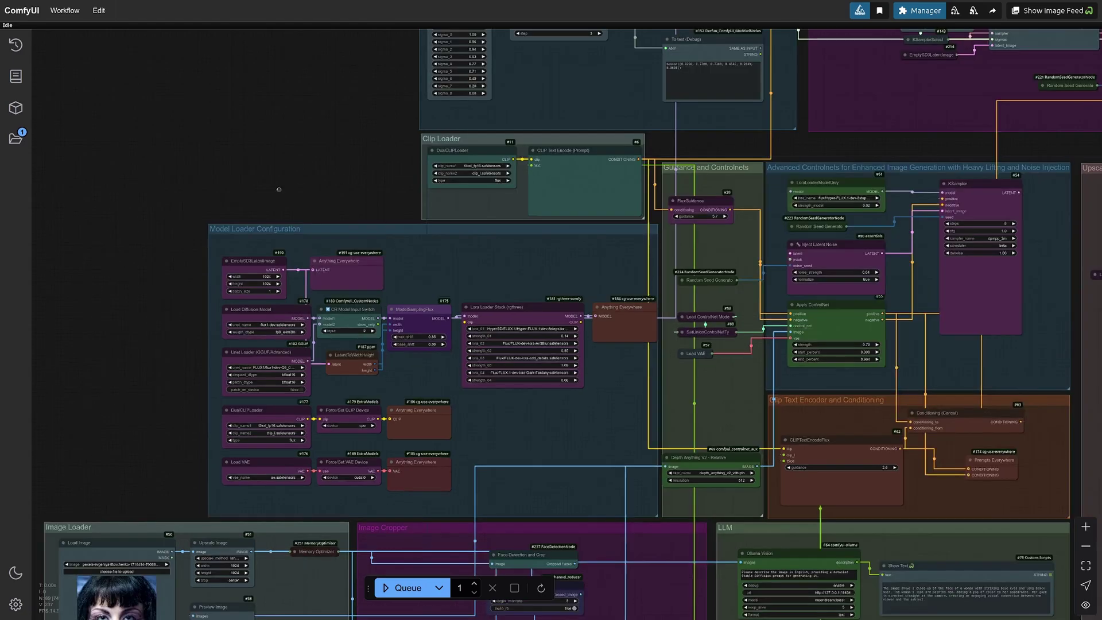
pyautogui.moveTo(279, 190); pyautogui.dragTo(73, 218)
pyautogui.moveTo(513, 233)
pyautogui.mouseDown()
pyautogui.moveTo(383, 262)
pyautogui.moveTo(383, 326)
pyautogui.mouseUp()
pyautogui.moveTo(388, 274); pyautogui.dragTo(511, 274)
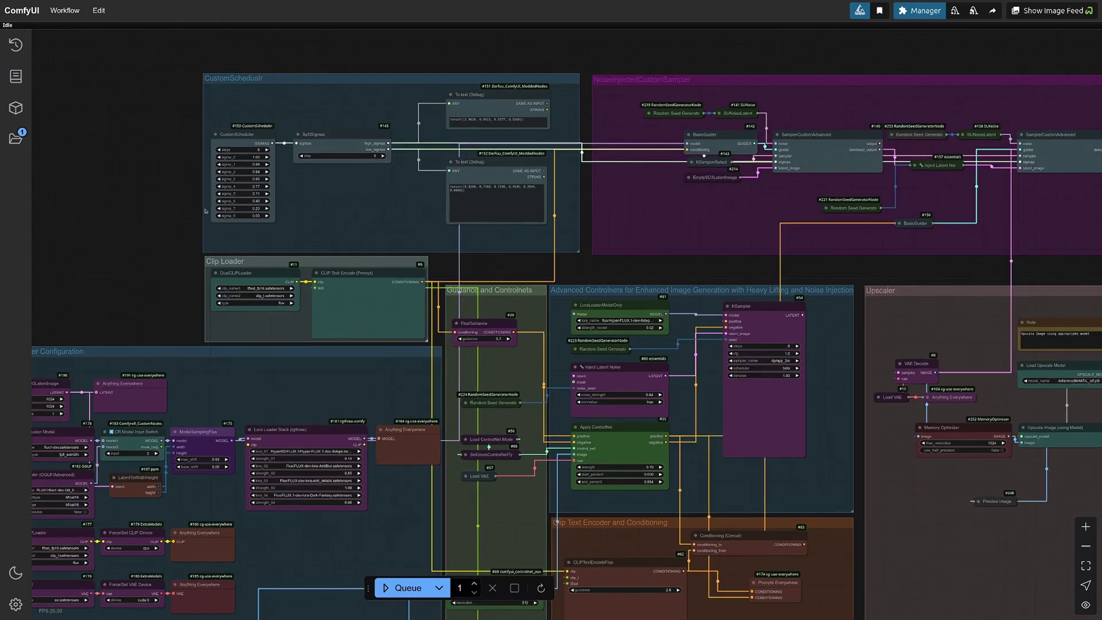
pyautogui.moveTo(537, 371); pyautogui.dragTo(448, 324)
pyautogui.scroll(2, 409, 325)
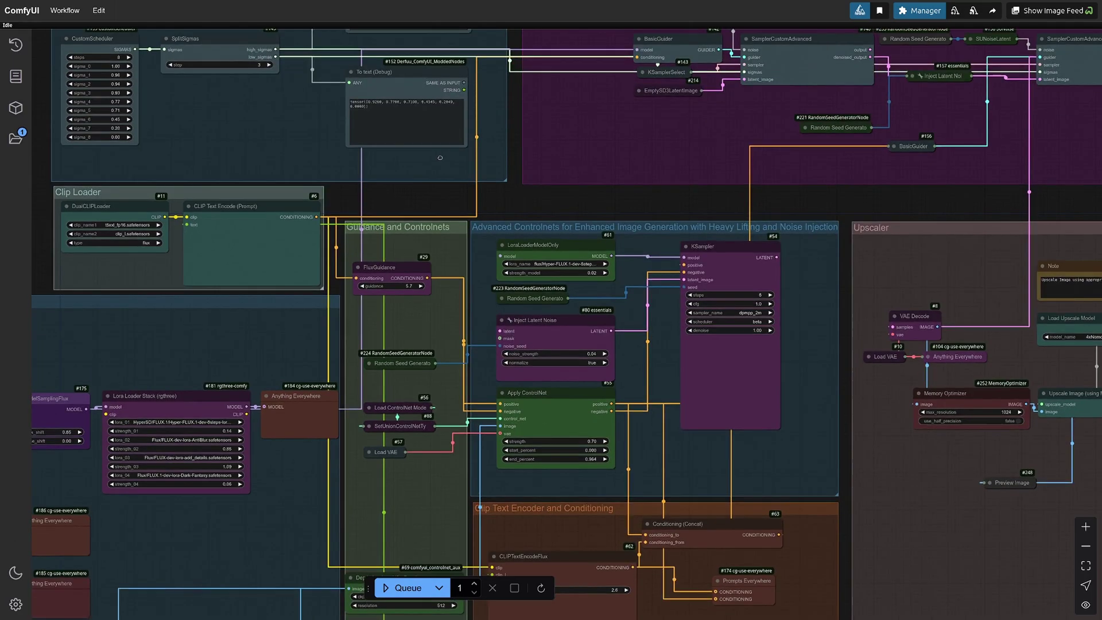
pyautogui.moveTo(471, 228); pyautogui.dragTo(471, 184)
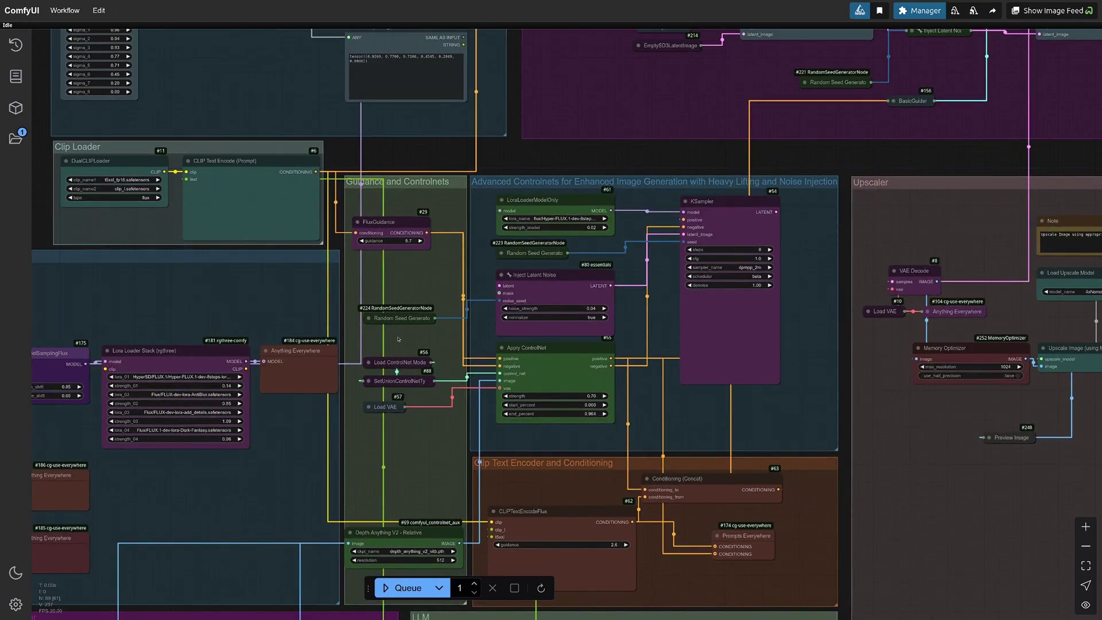
pyautogui.scroll(5, 413, 334)
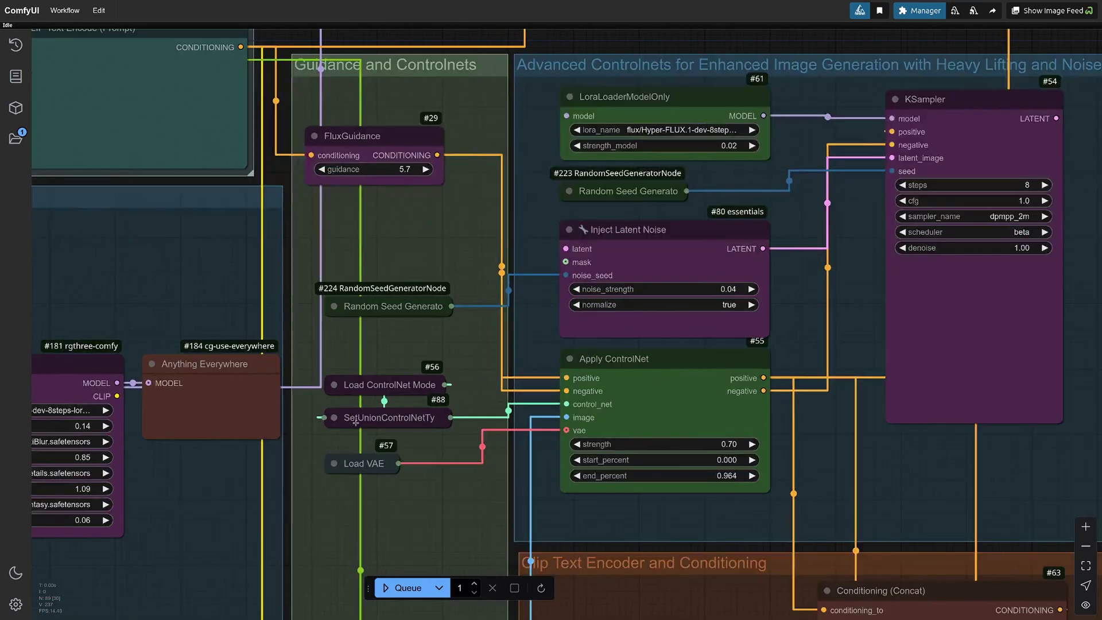
pyautogui.click(335, 385)
pyautogui.click(334, 419)
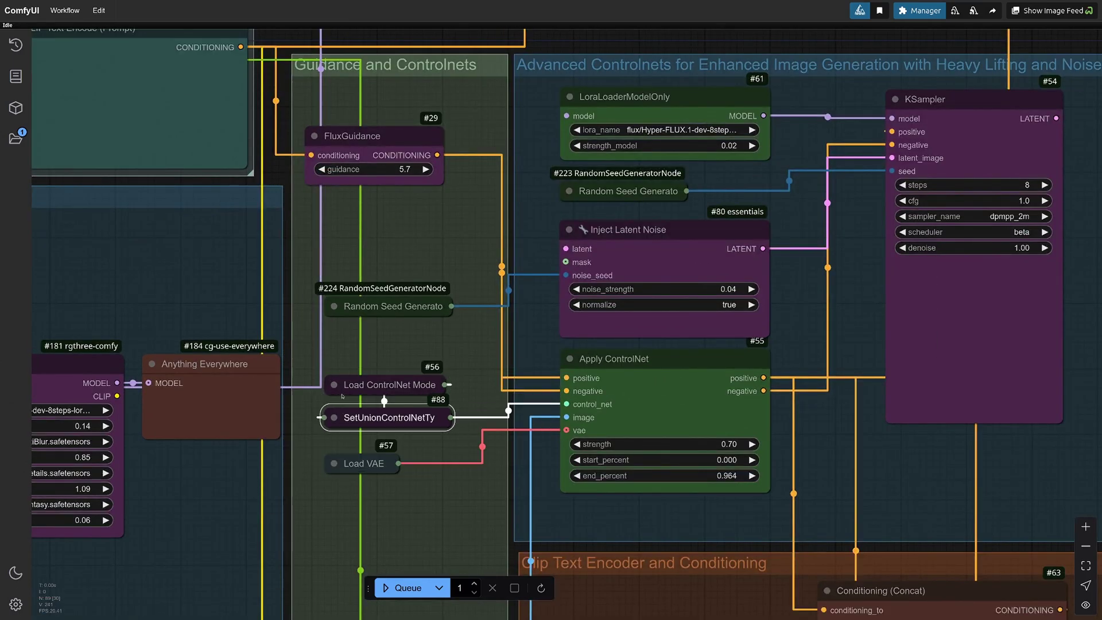
pyautogui.click(334, 385)
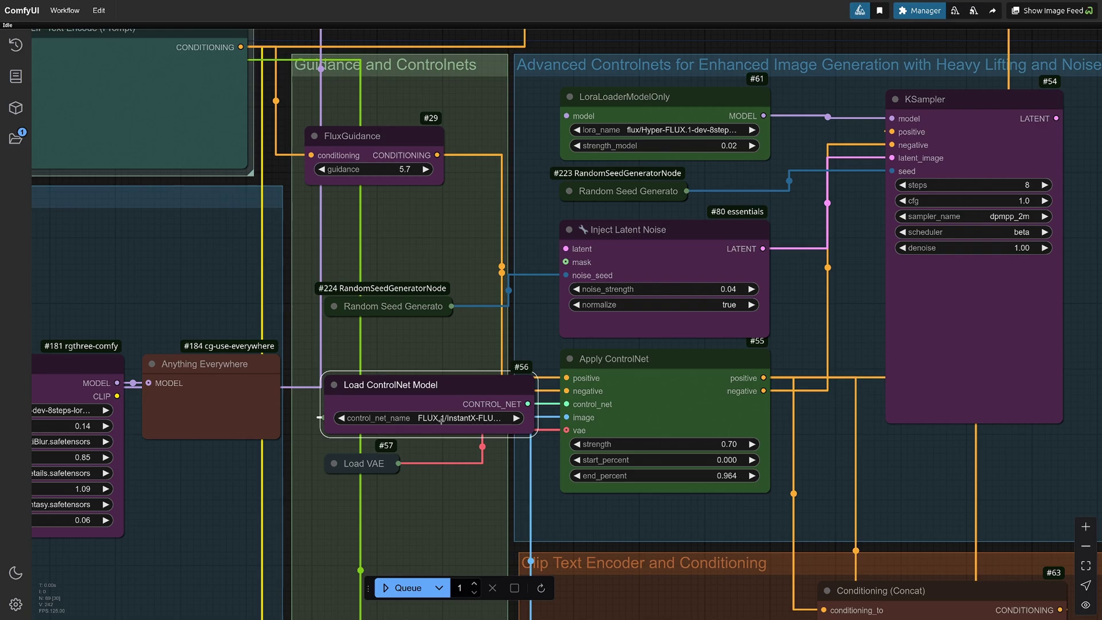
pyautogui.click(440, 419)
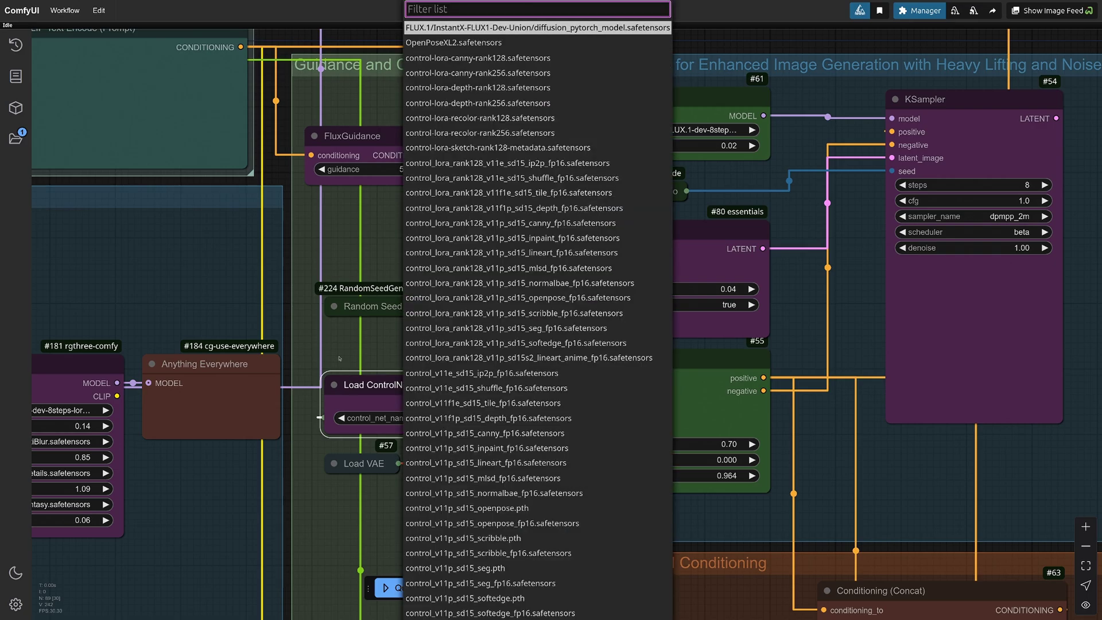
pyautogui.click(333, 385)
pyautogui.scroll(-7, 459, 390)
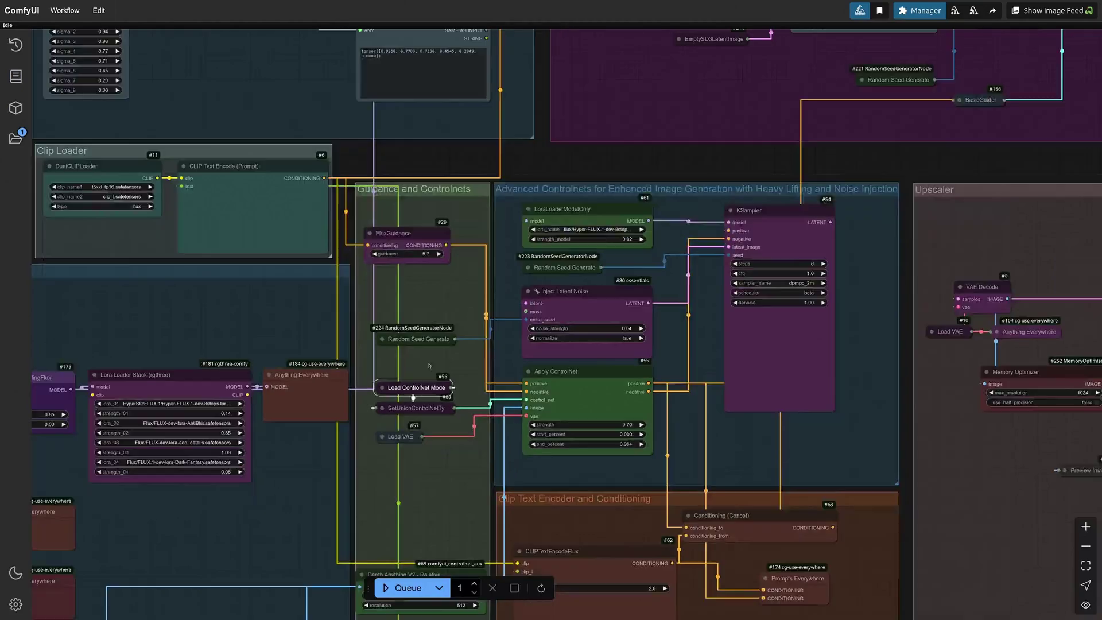
pyautogui.moveTo(613, 209)
pyautogui.mouseDown()
pyautogui.moveTo(455, 184)
pyautogui.moveTo(492, 181)
pyautogui.mouseUp()
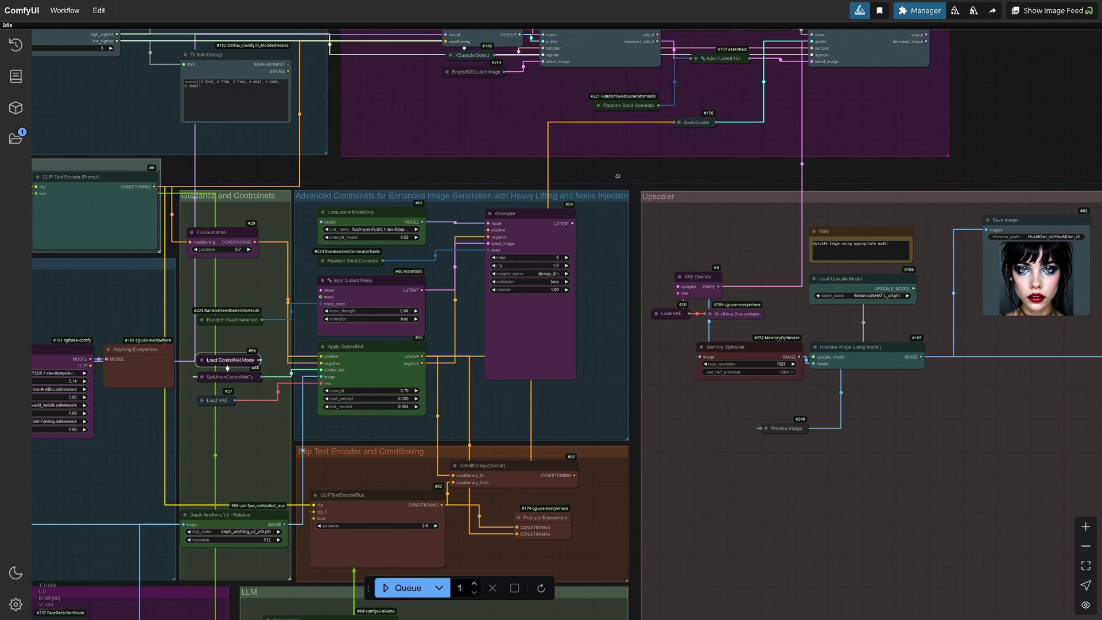
pyautogui.scroll(-3, 617, 176)
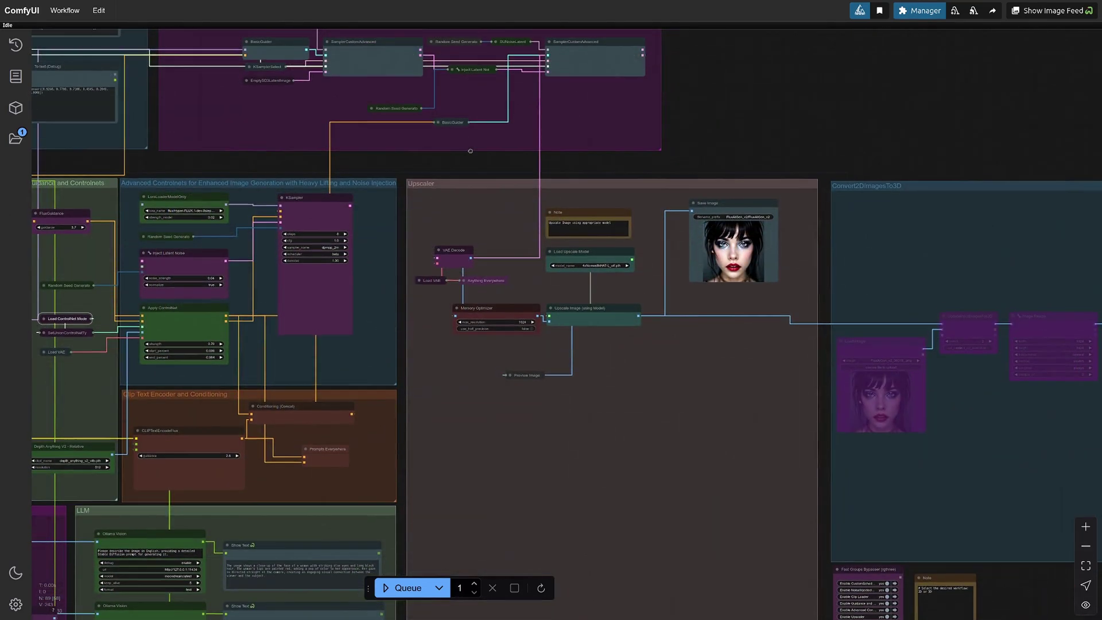
pyautogui.moveTo(470, 151); pyautogui.dragTo(525, 223)
pyautogui.scroll(5, 525, 222)
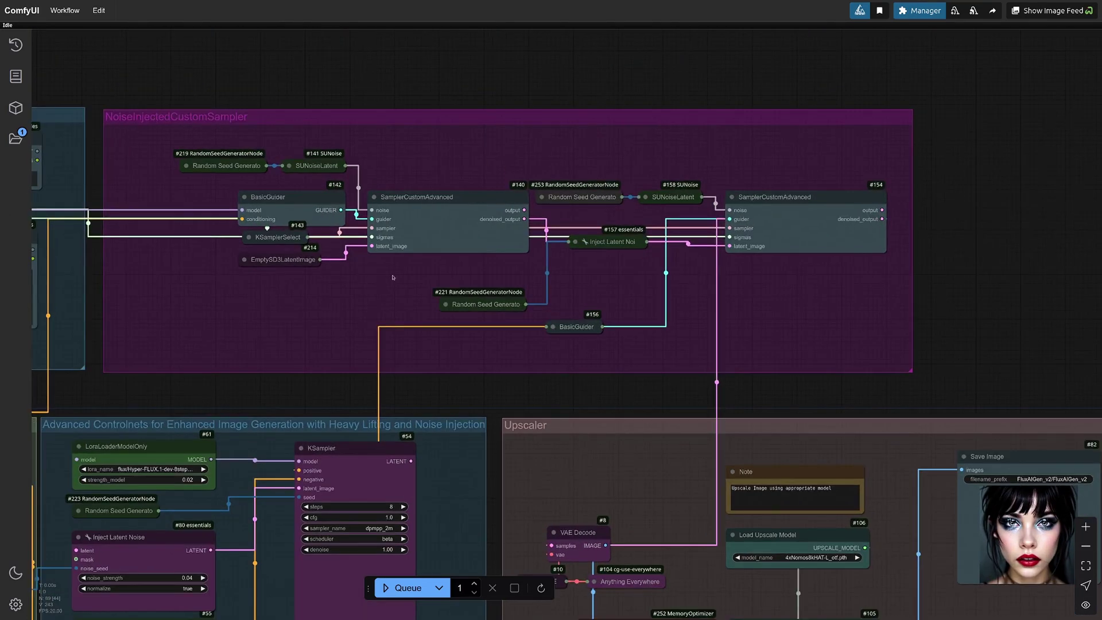
pyautogui.scroll(5, 350, 294)
pyautogui.scroll(-3, 304, 246)
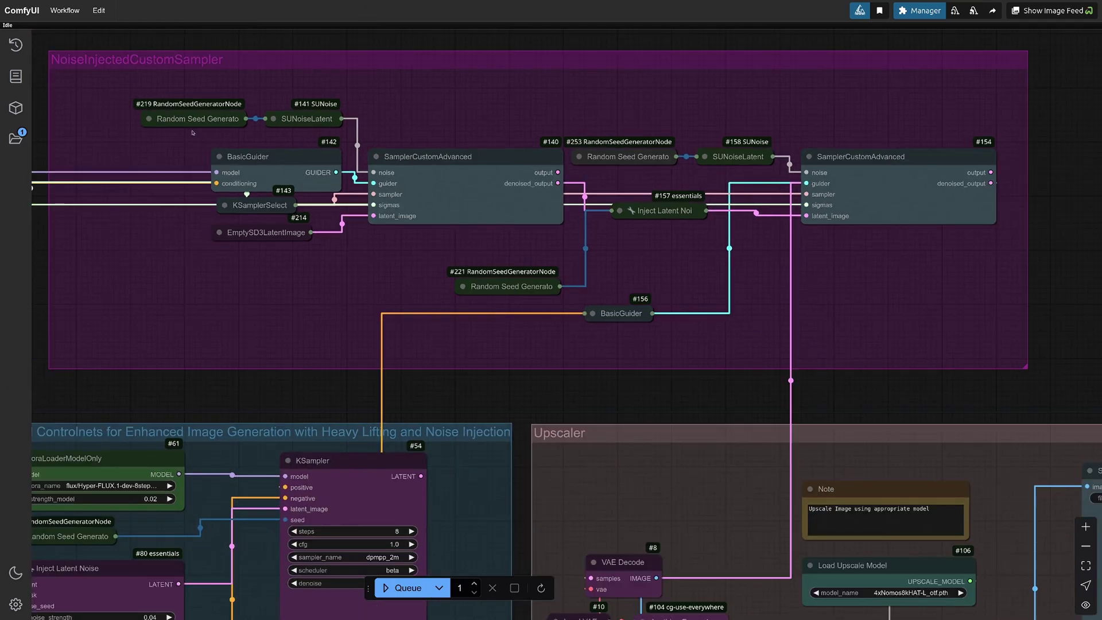
pyautogui.click(148, 118)
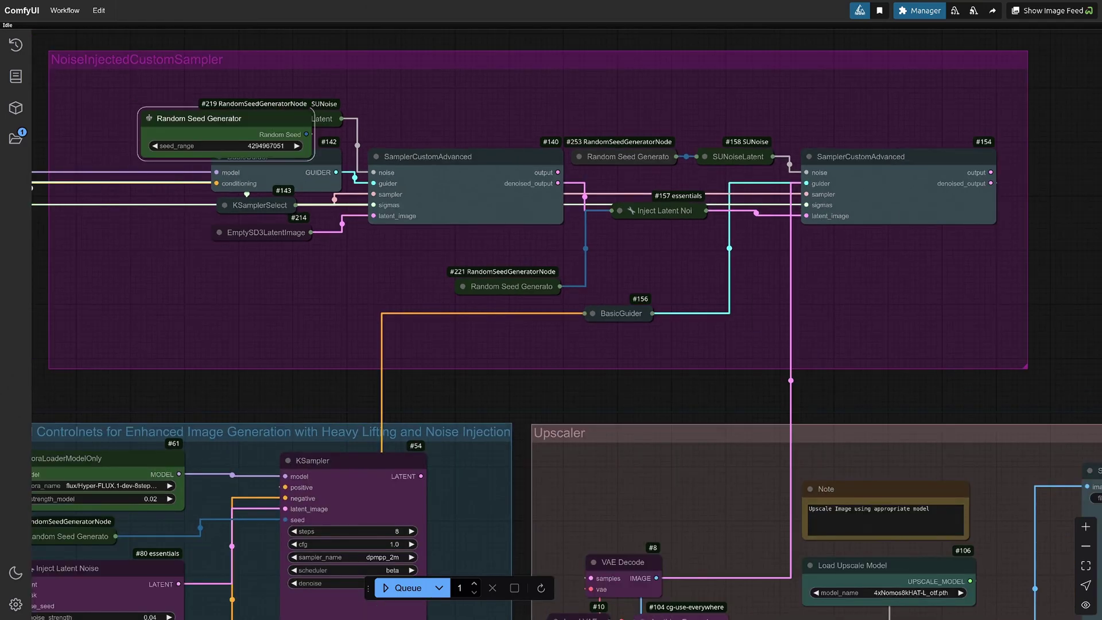
pyautogui.click(148, 119)
pyautogui.scroll(-3, 538, 375)
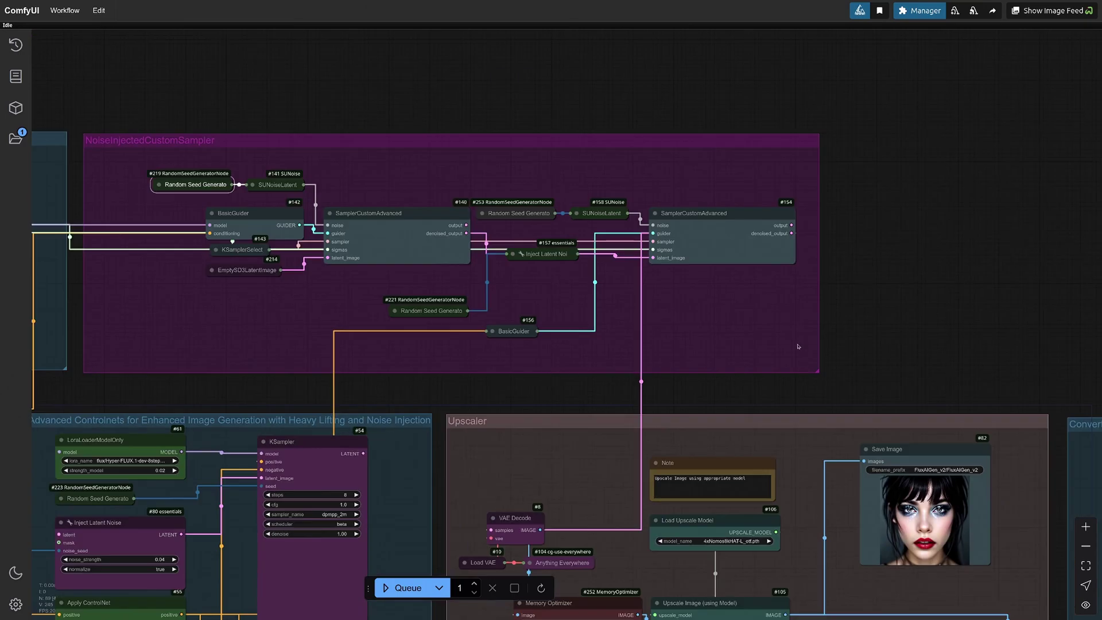
# - Collapse the Upscaler group's Memory Optimizer node, leaving Upscale Image (using Model) unchanged
pyautogui.moveTo(797, 346); pyautogui.dragTo(761, 106)
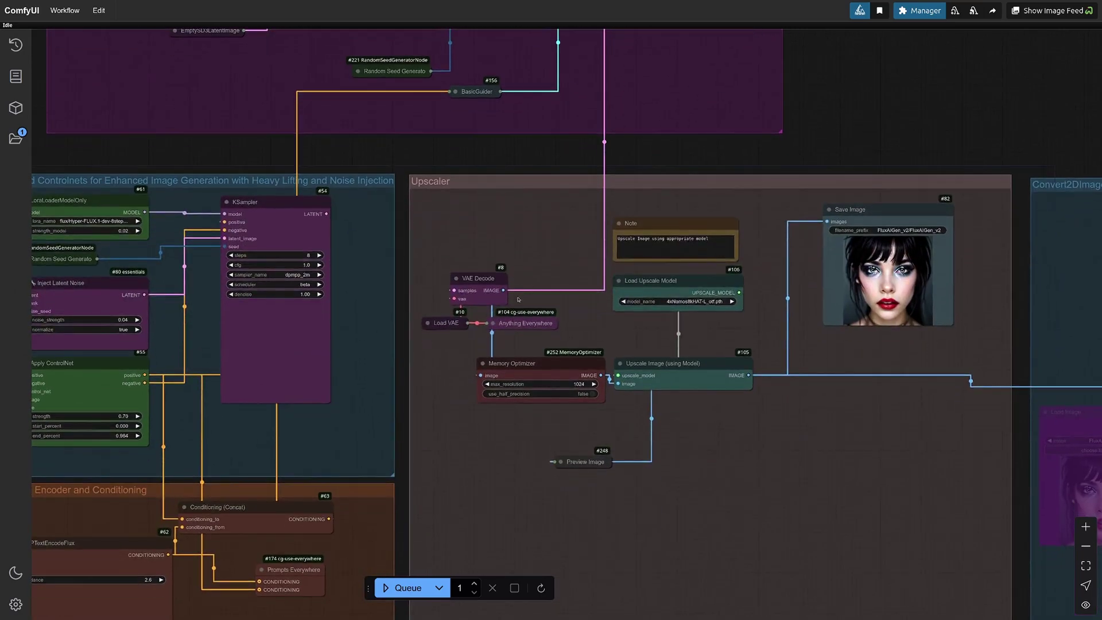
pyautogui.scroll(4, 518, 299)
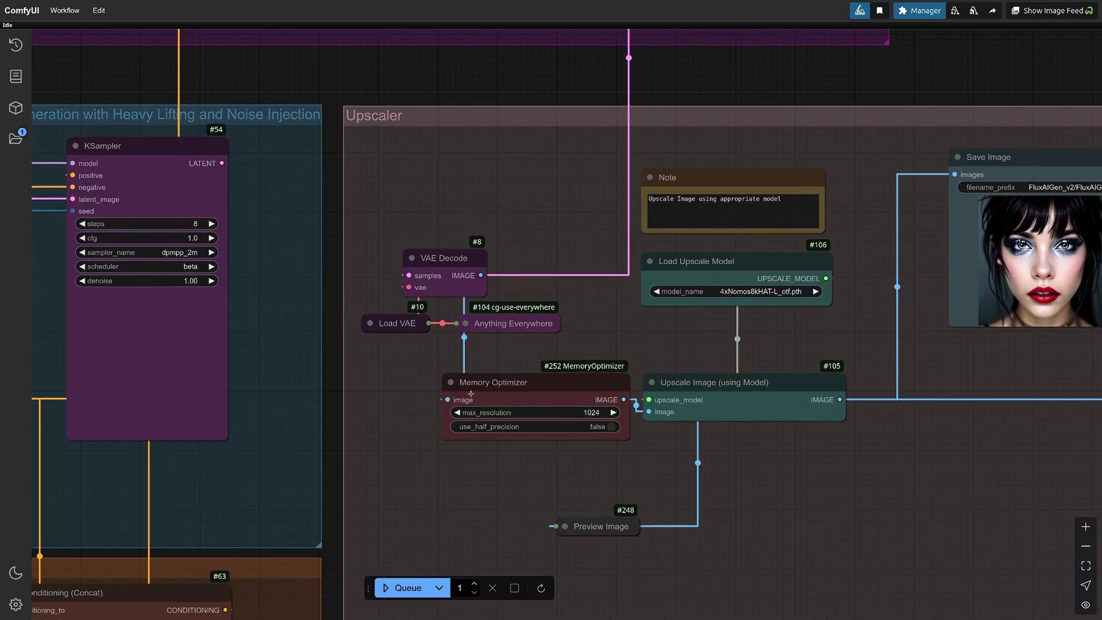
pyautogui.click(451, 383)
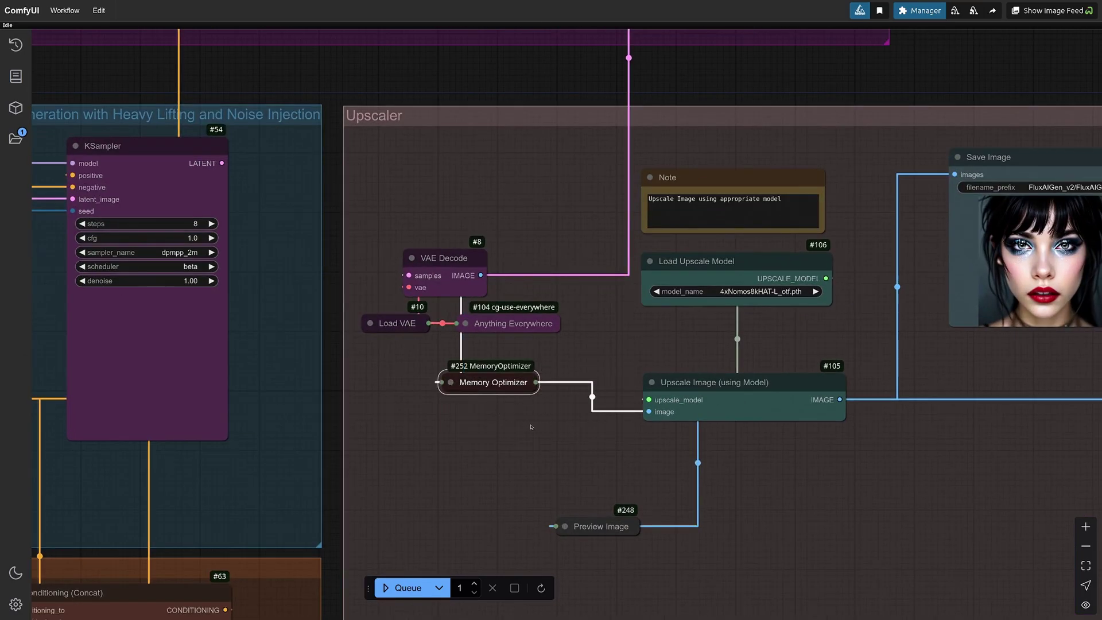
pyautogui.rightClick(679, 390)
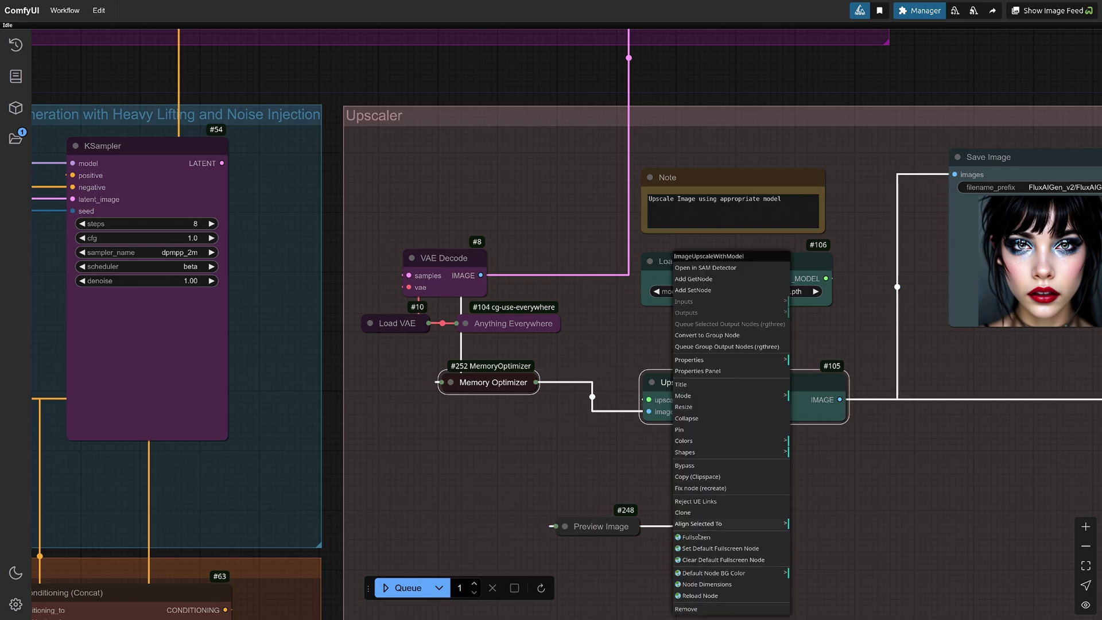
pyautogui.click(721, 519)
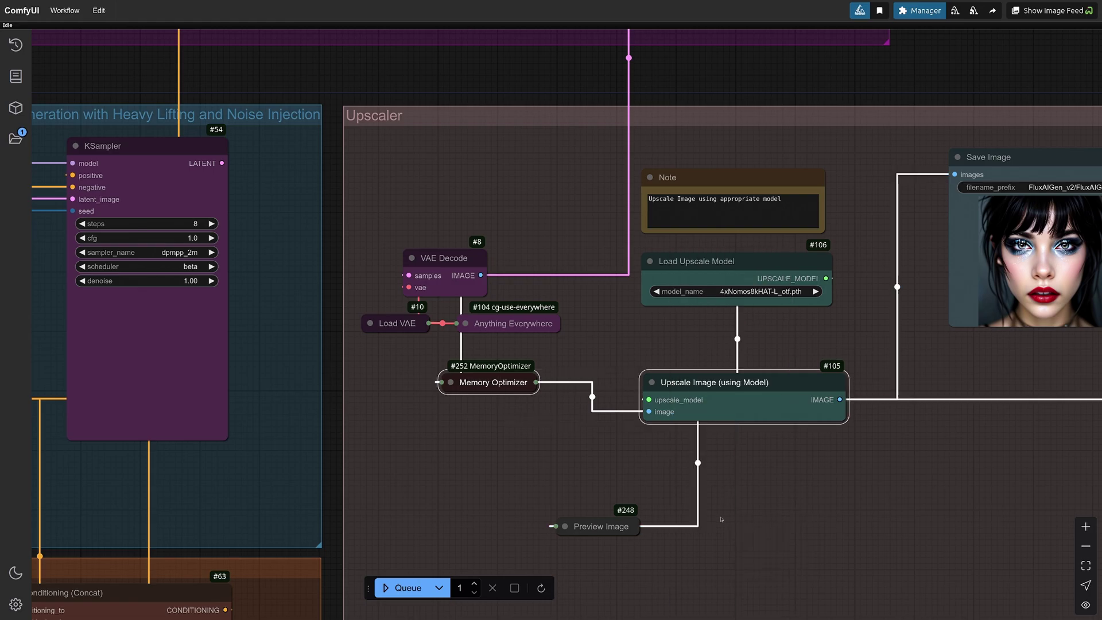
pyautogui.scroll(-4, 705, 432)
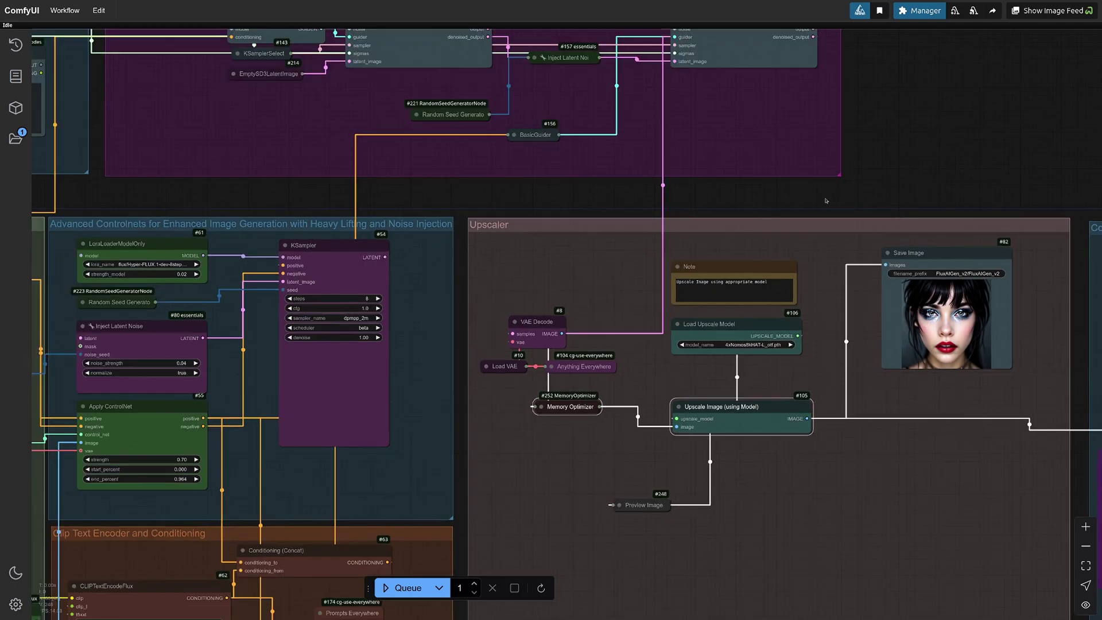
pyautogui.hscroll(5, 656, 152)
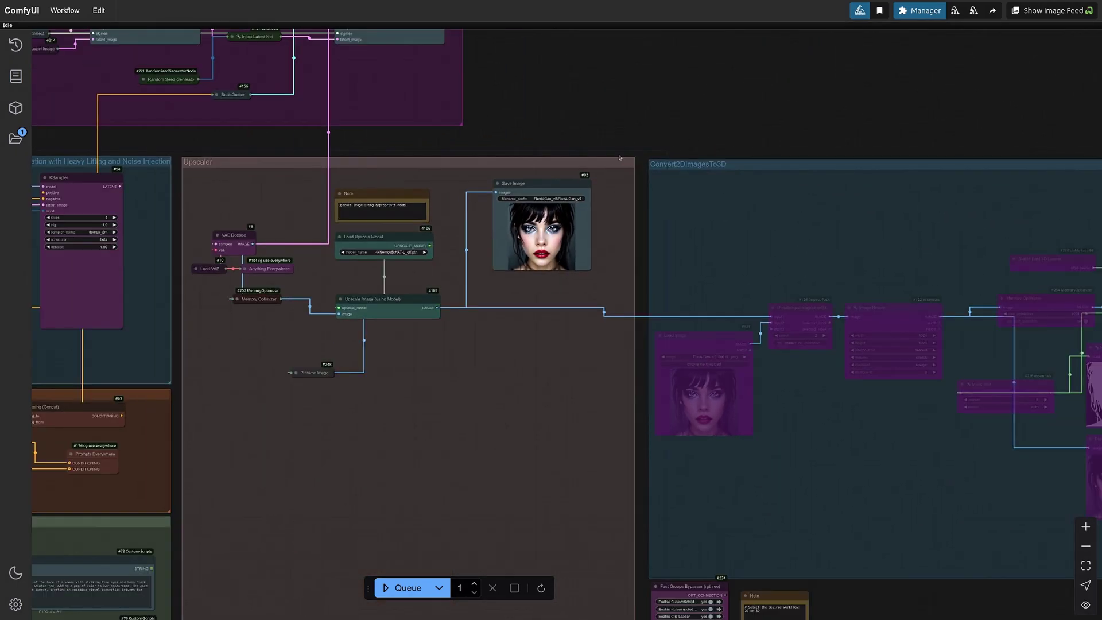
pyautogui.hscroll(-3, 631, 150)
pyautogui.hscroll(-1, 689, 127)
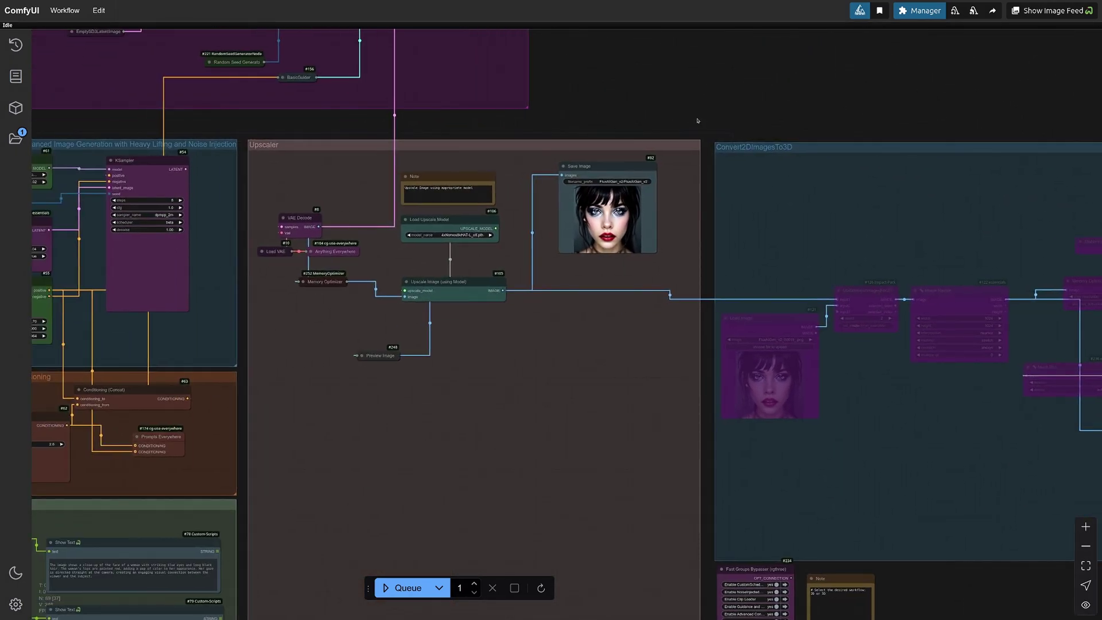
pyautogui.hscroll(-3, 651, 115)
pyautogui.scroll(-2, 517, 287)
pyautogui.hscroll(-5, 402, 459)
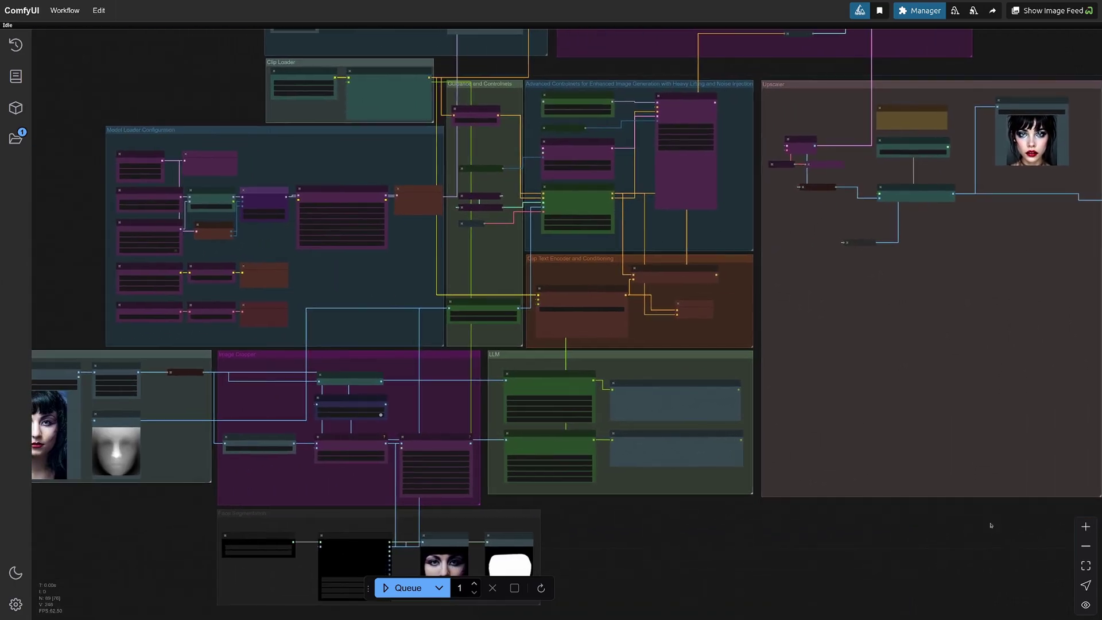
pyautogui.hscroll(-4, 361, 510)
pyautogui.hscroll(-3, 361, 510)
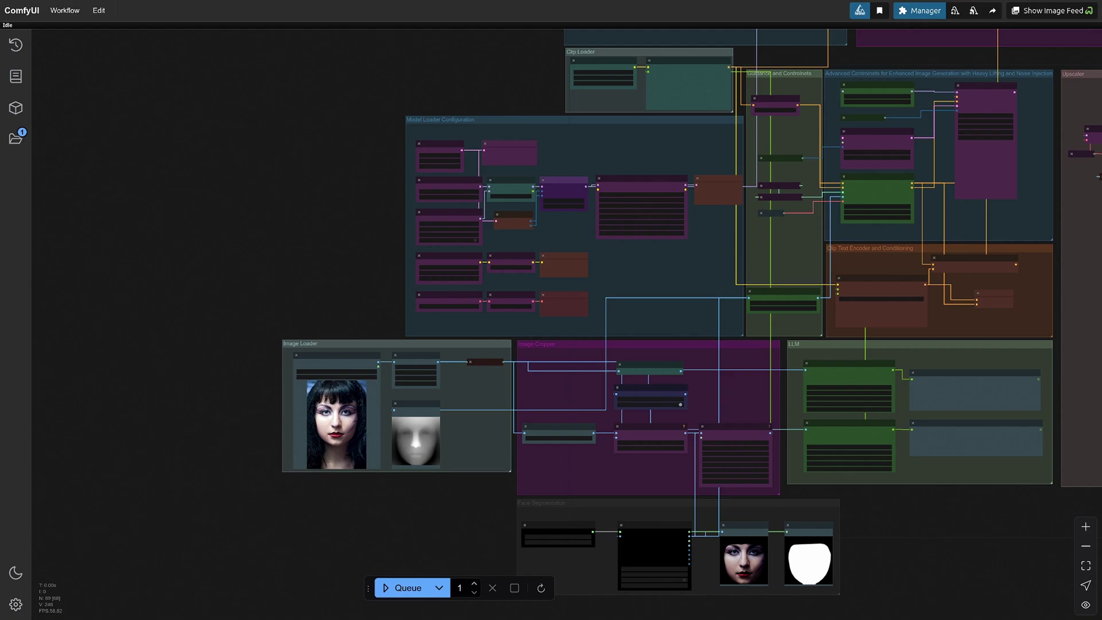
# - Run the workflow with Ctrl+Enter on pexels-olly-762020.jpg while watching the Image Loader group
pyautogui.scroll(3, 363, 507)
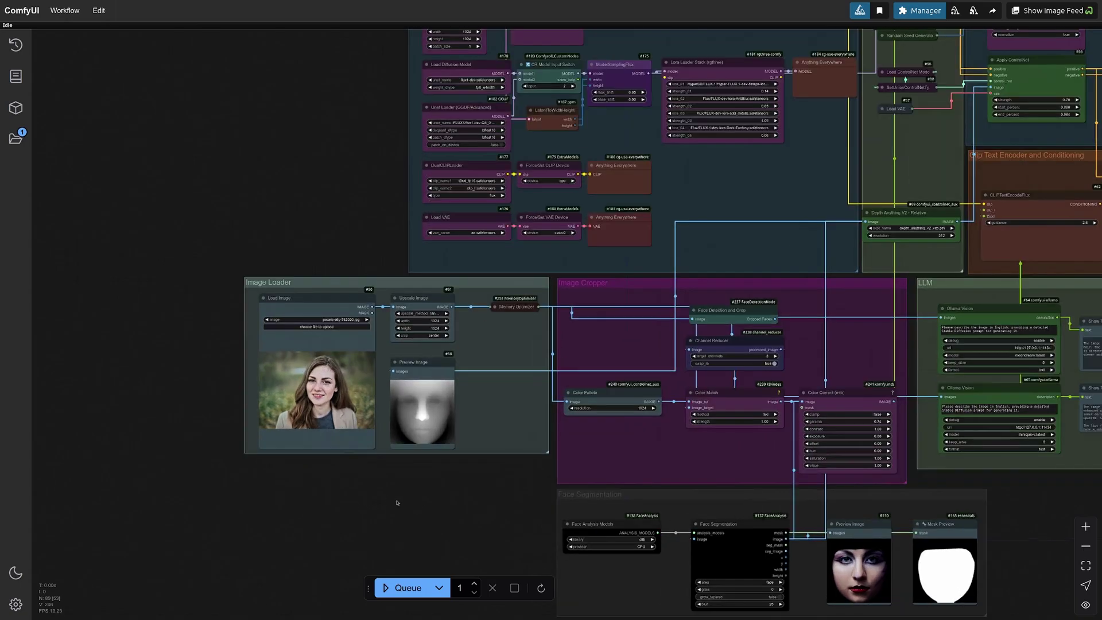
pyautogui.hscroll(5, 287, 482)
pyautogui.hscroll(2, 232, 459)
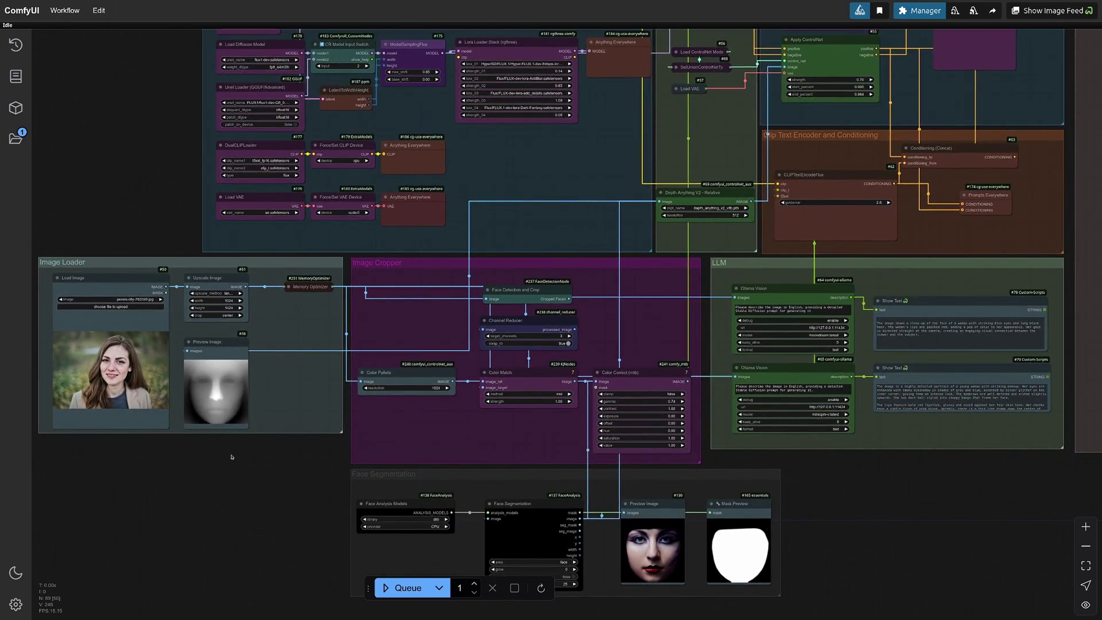
pyautogui.hotkey('ctrl', 'Return')
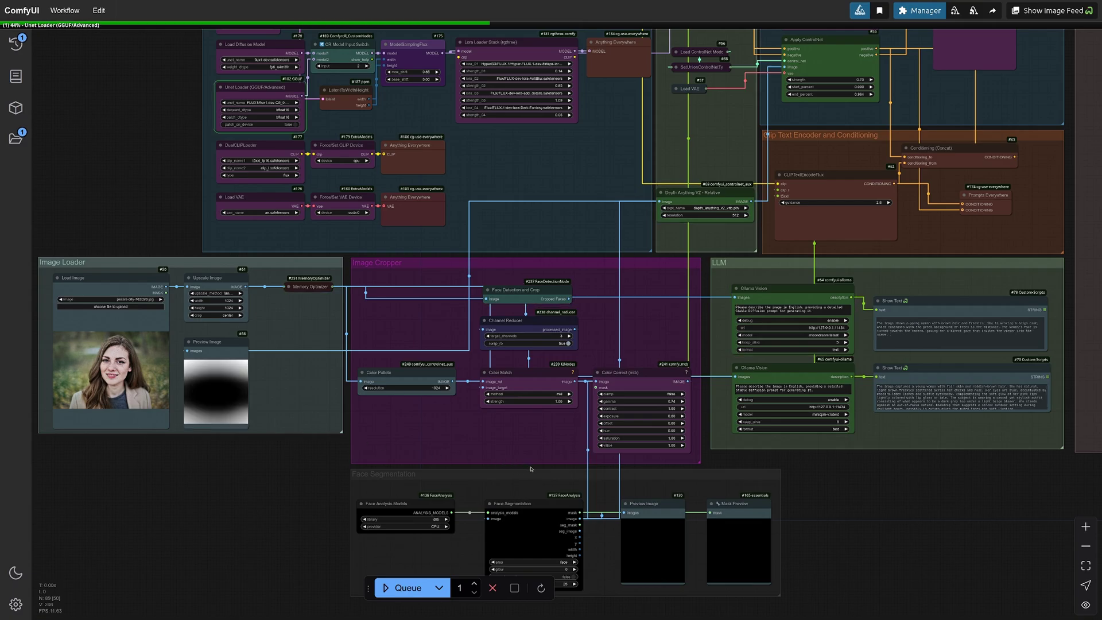
pyautogui.moveTo(228, 479)
pyautogui.mouseDown()
pyautogui.moveTo(245, 480)
pyautogui.moveTo(253, 462)
pyautogui.moveTo(240, 480)
pyautogui.mouseUp()
pyautogui.scroll(3, 240, 481)
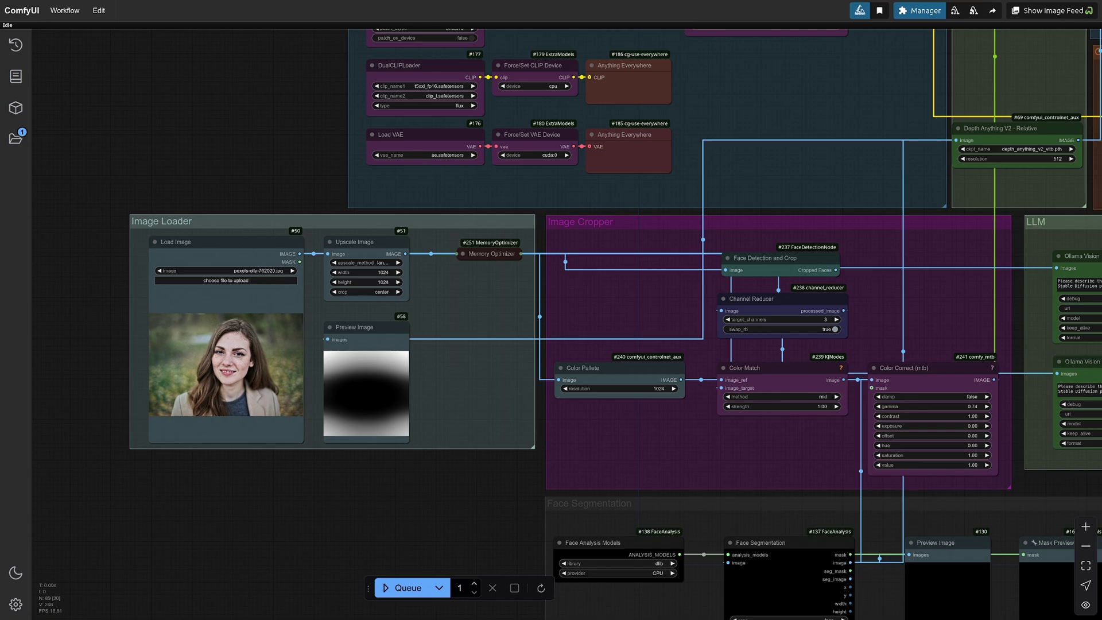
# - Load pexels-romewilkersonphotography-7840585.jpg into Load Image and queue the workflow with Ctrl+Enter
pyautogui.moveTo(386, 461); pyautogui.dragTo(243, 368)
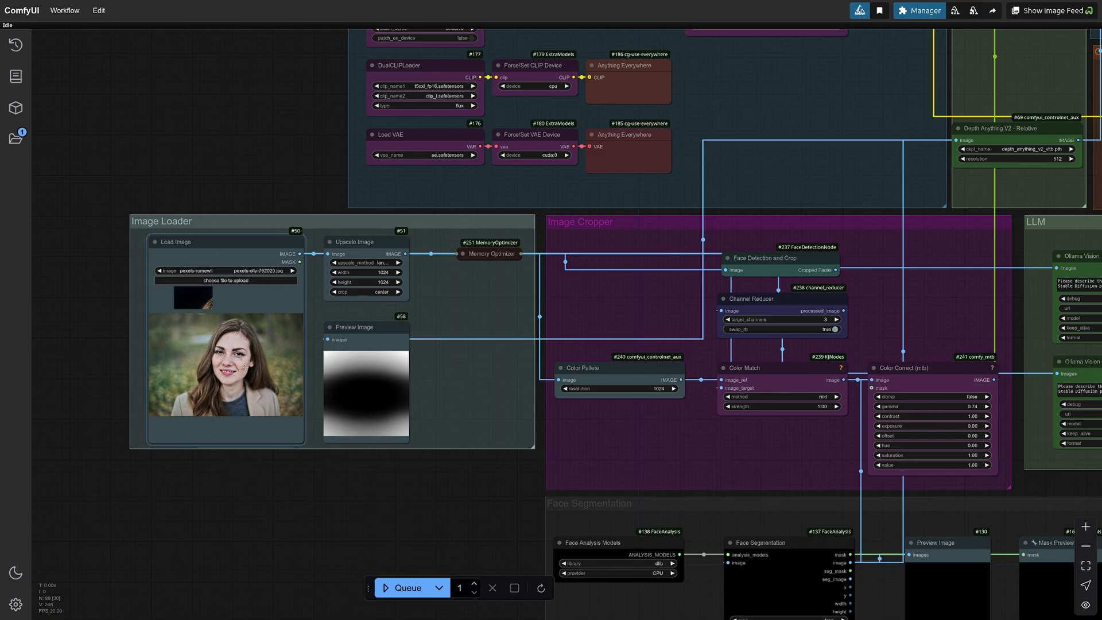
pyautogui.scroll(7, 213, 345)
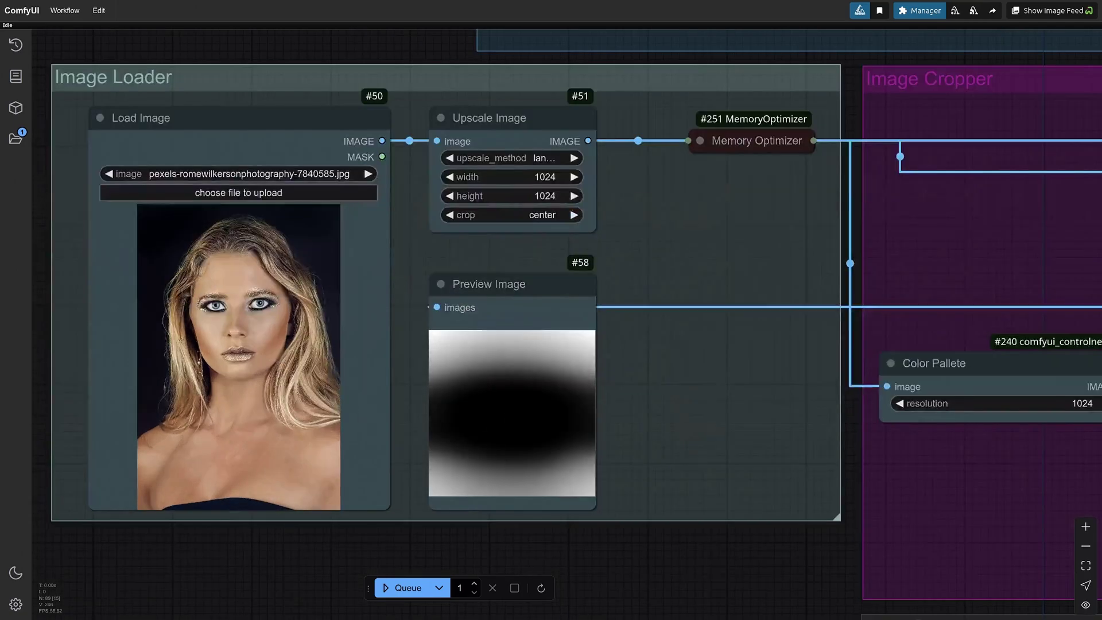
pyautogui.scroll(5, 214, 344)
pyautogui.scroll(-6, 246, 283)
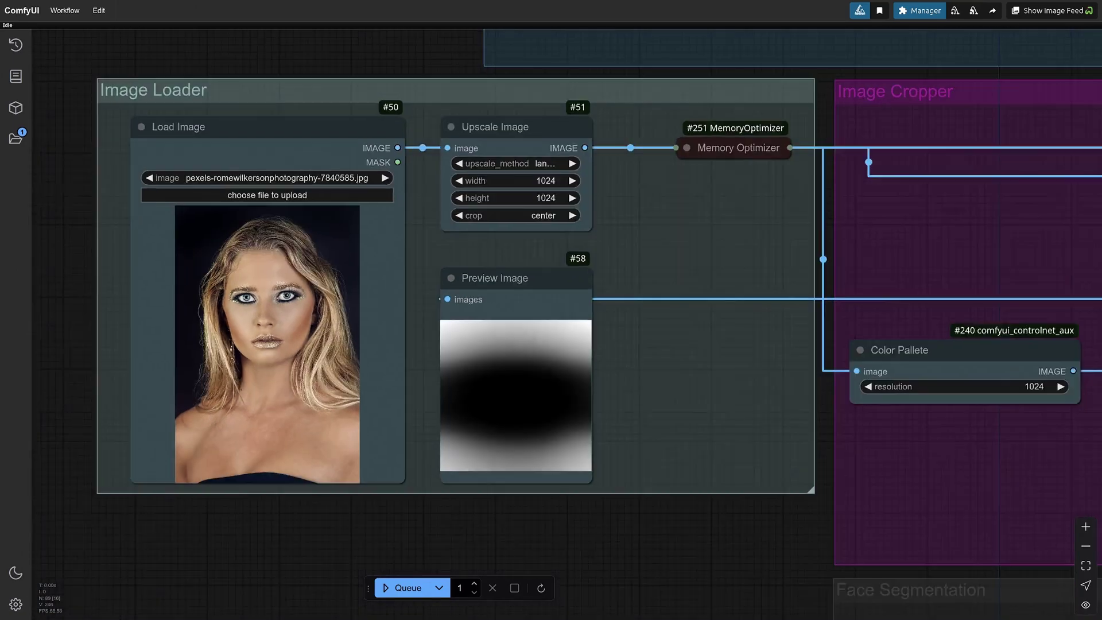
pyautogui.scroll(-2, 488, 521)
pyautogui.moveTo(557, 551); pyautogui.dragTo(285, 522)
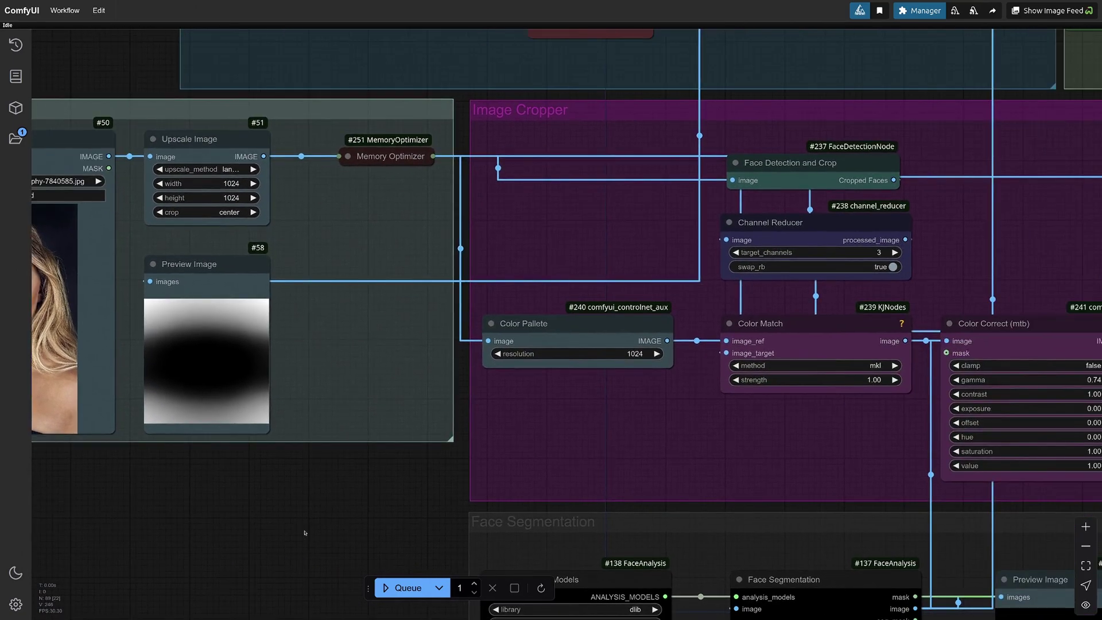
pyautogui.hotkey('ctrl', 'Return')
# - Pan to the Face Segmentation previews showing the new face crop and white mask
pyautogui.scroll(-3, 373, 440)
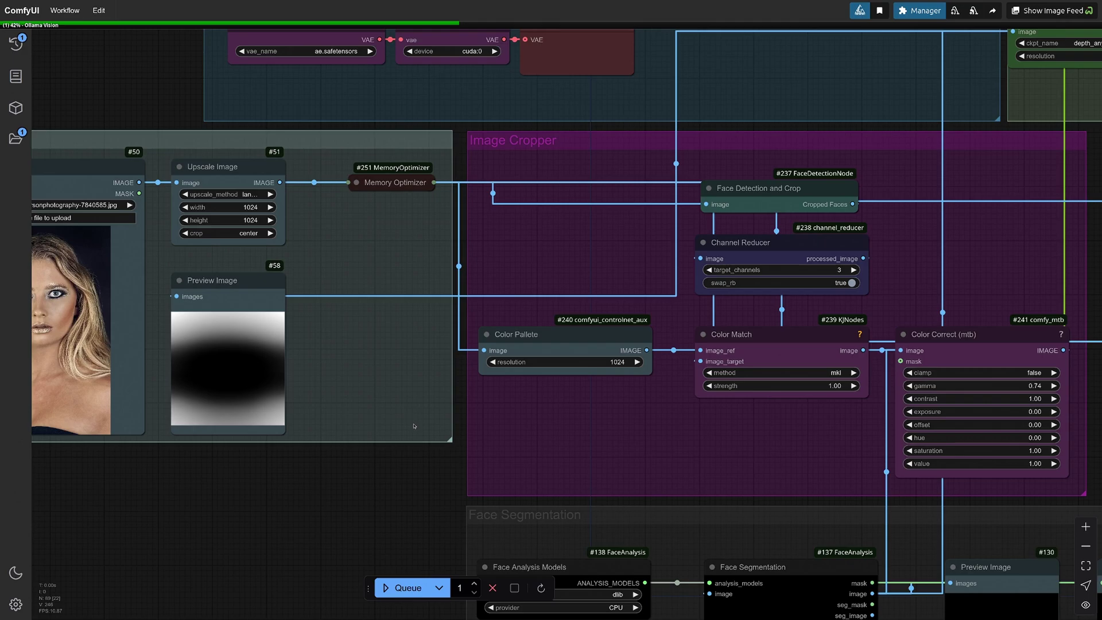
pyautogui.scroll(-3, 355, 459)
pyautogui.scroll(-1, 345, 489)
pyautogui.moveTo(345, 489); pyautogui.dragTo(298, 477)
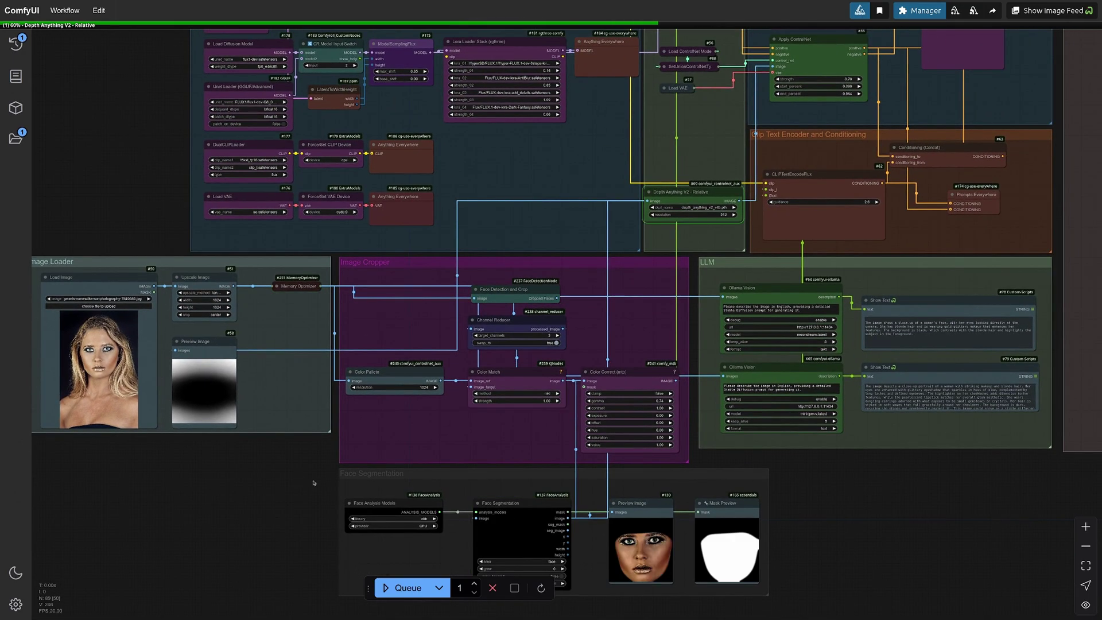
pyautogui.moveTo(742, 544); pyautogui.dragTo(715, 491)
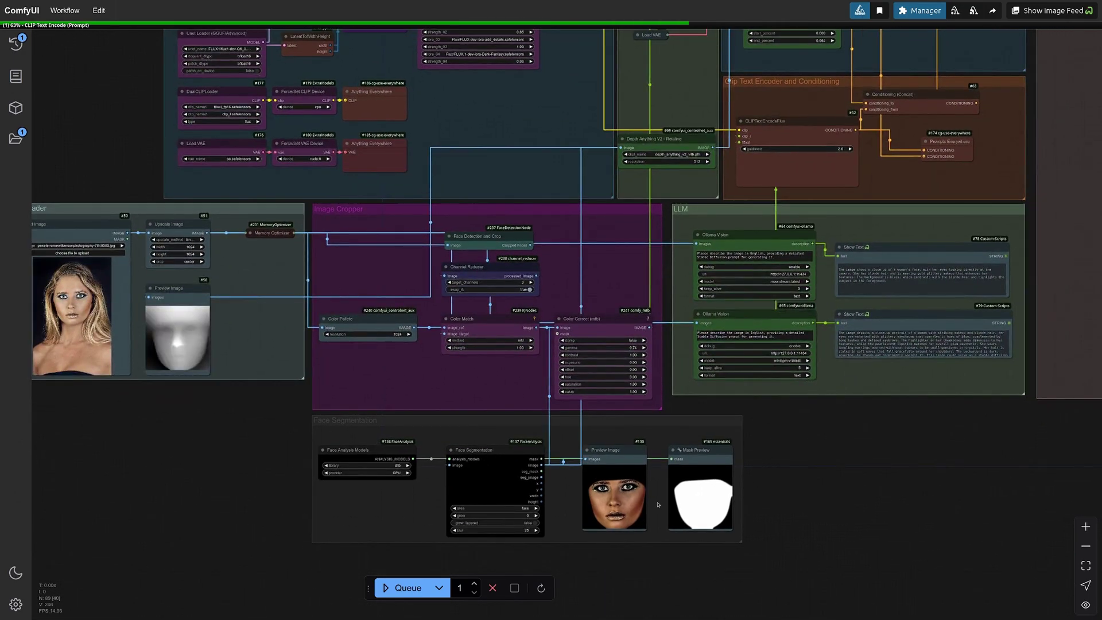
pyautogui.scroll(5, 658, 504)
pyautogui.scroll(5, 556, 486)
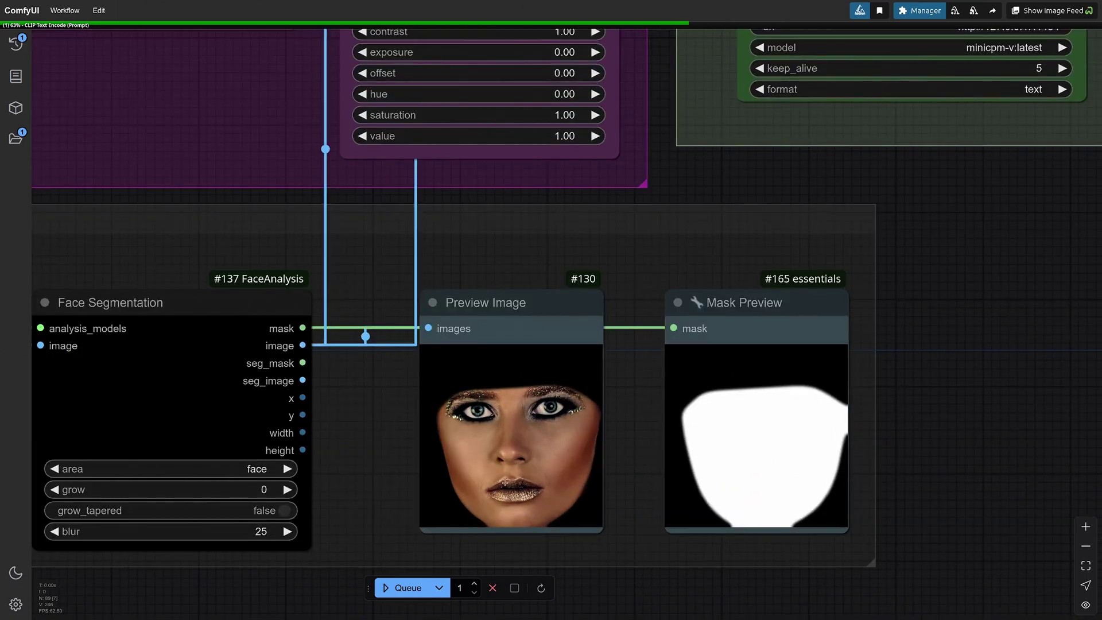
pyautogui.scroll(-8, 519, 475)
pyautogui.scroll(-3, 903, 507)
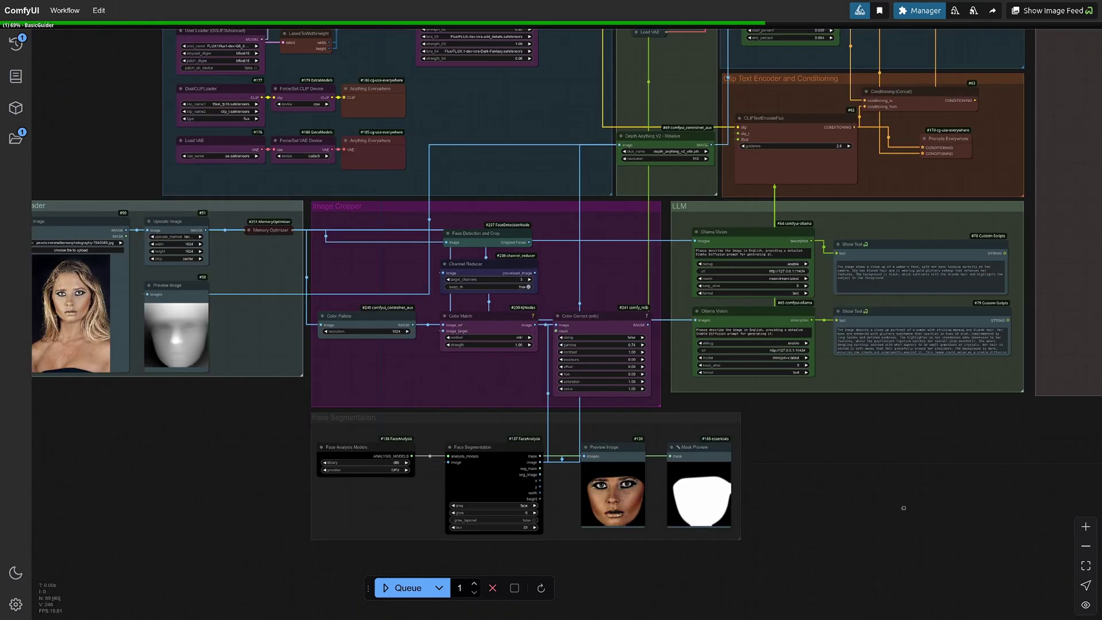
pyautogui.moveTo(903, 508)
pyautogui.mouseDown()
pyautogui.moveTo(757, 524)
pyautogui.moveTo(626, 577)
pyautogui.mouseUp()
pyautogui.scroll(-2, 746, 527)
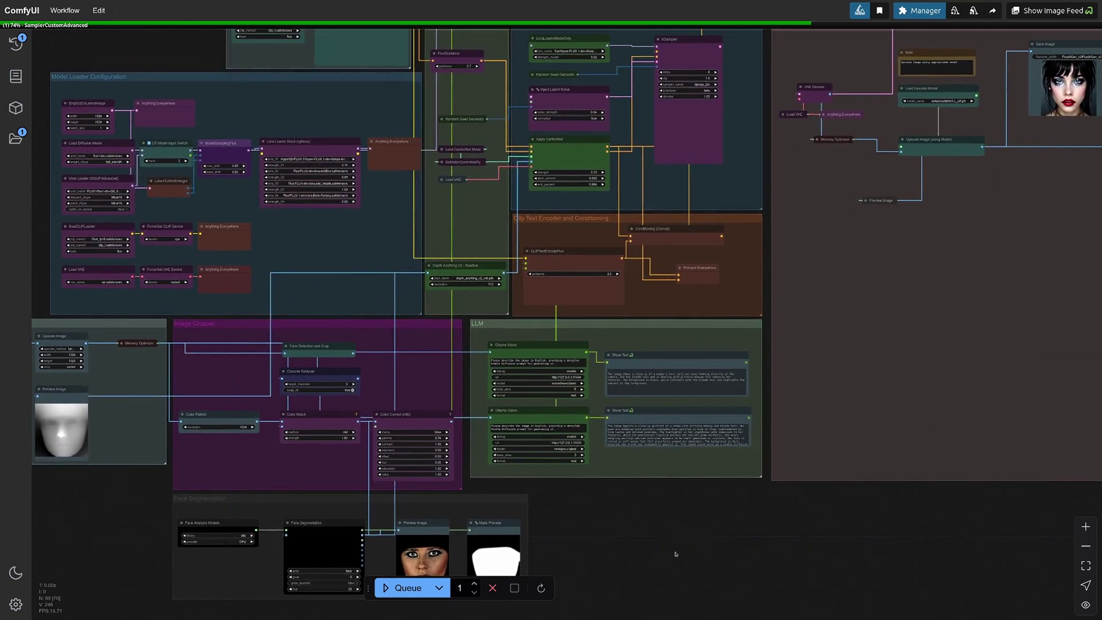
pyautogui.scroll(-2, 706, 548)
pyautogui.scroll(1, 887, 177)
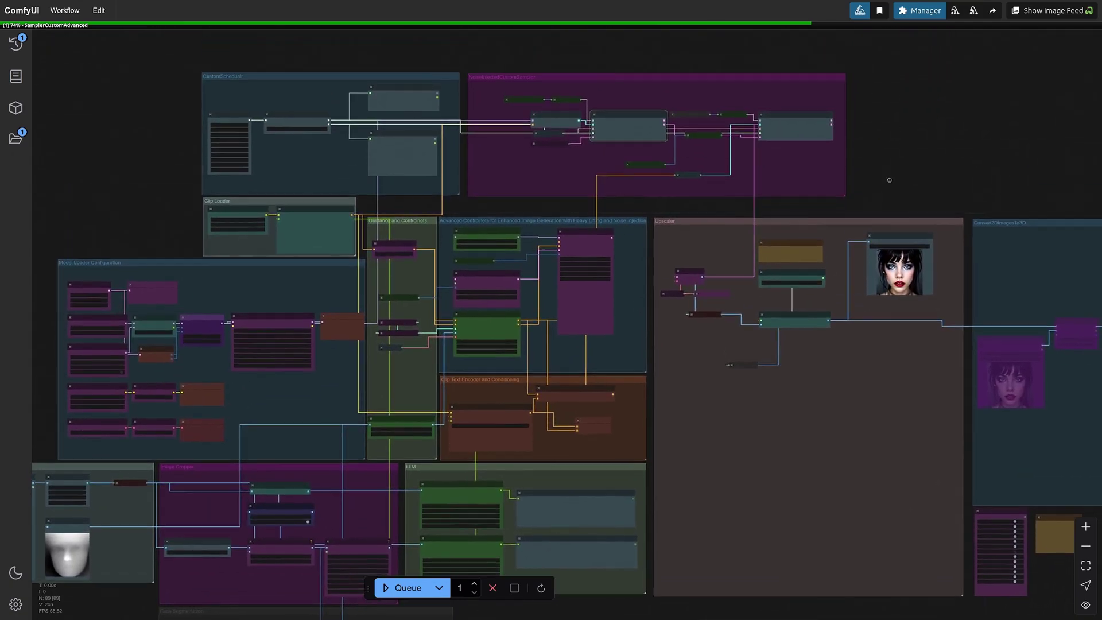
pyautogui.scroll(2, 746, 155)
pyautogui.scroll(2, 603, 136)
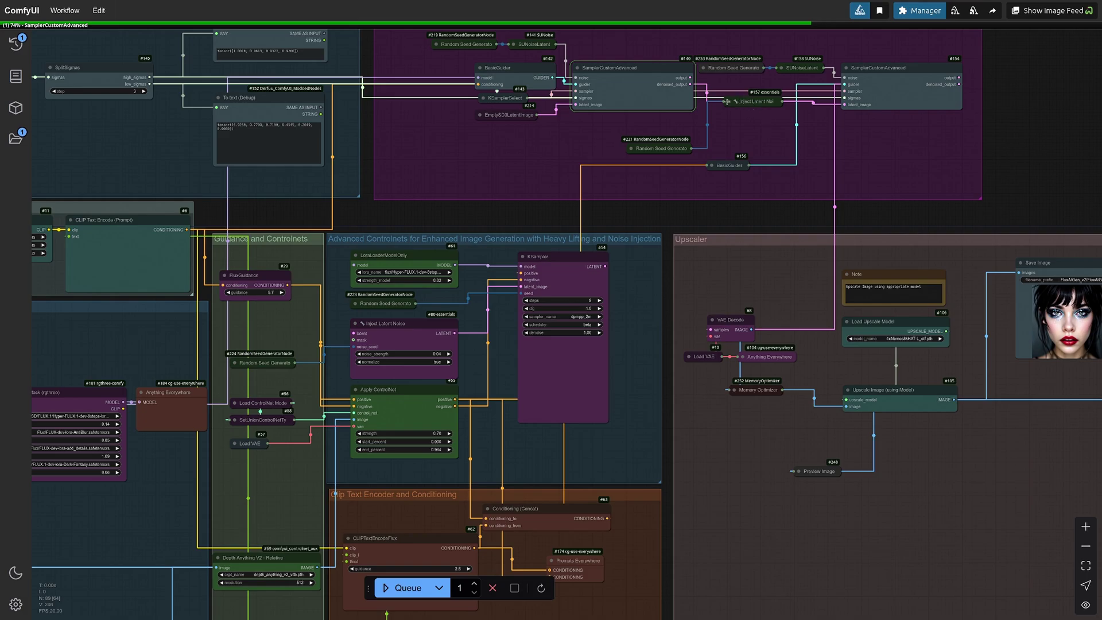
pyautogui.click(726, 102)
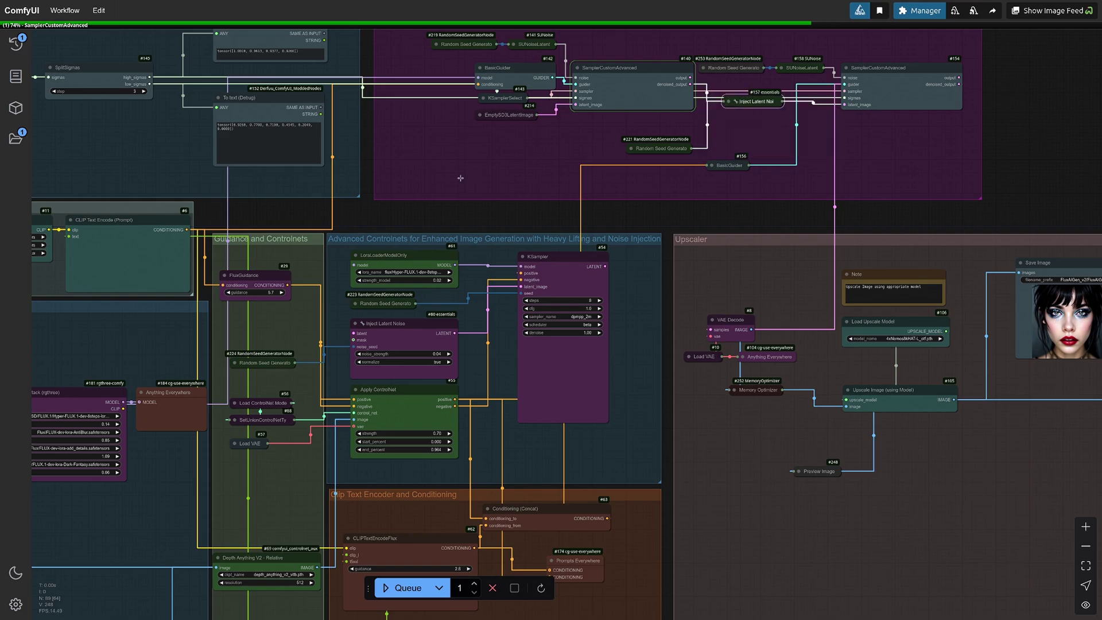
pyautogui.moveTo(462, 232); pyautogui.dragTo(463, 294)
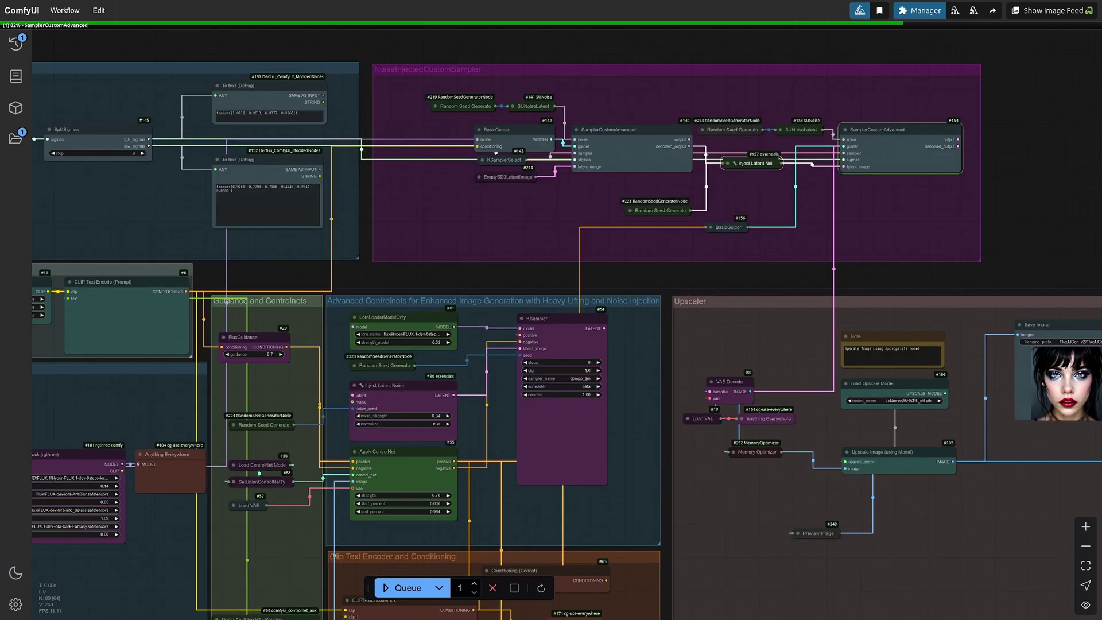
pyautogui.moveTo(779, 141); pyautogui.dragTo(726, 108)
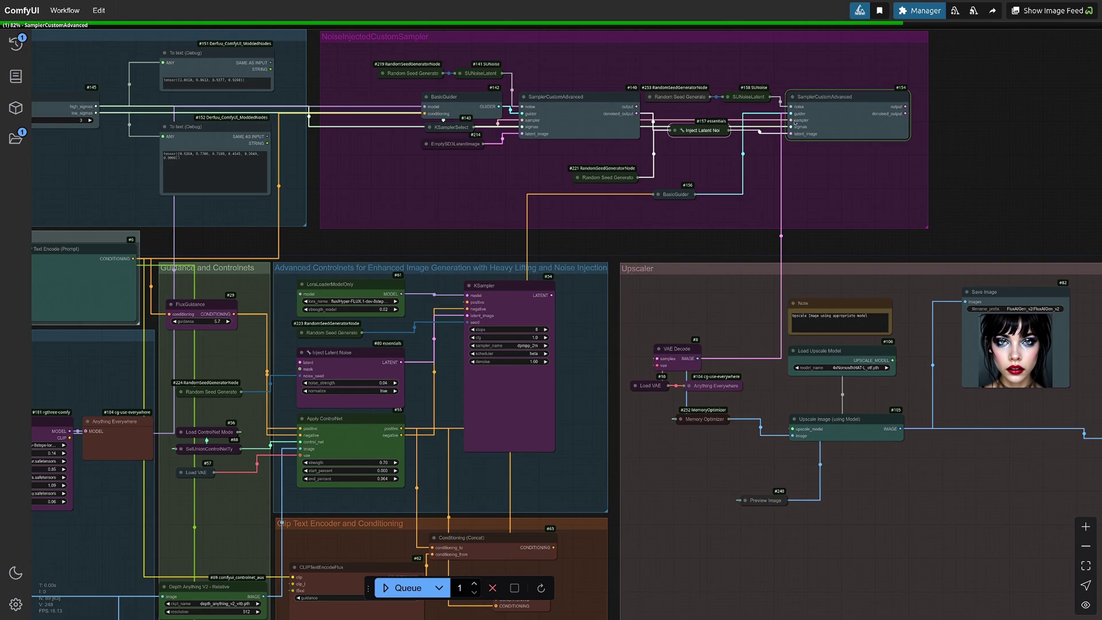
pyautogui.click(648, 97)
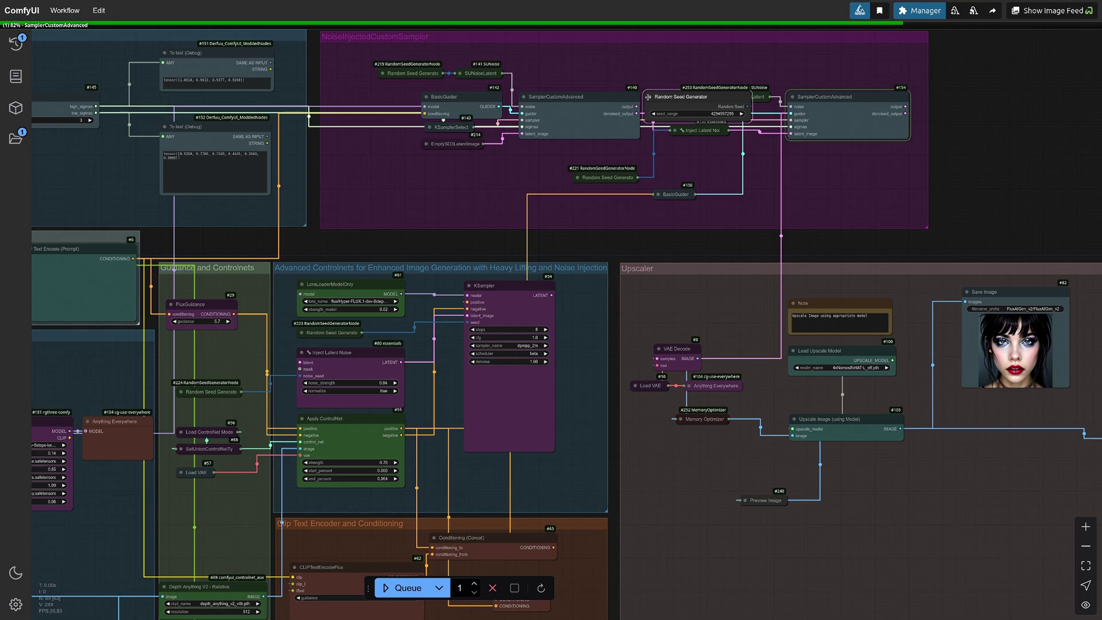
pyautogui.click(648, 97)
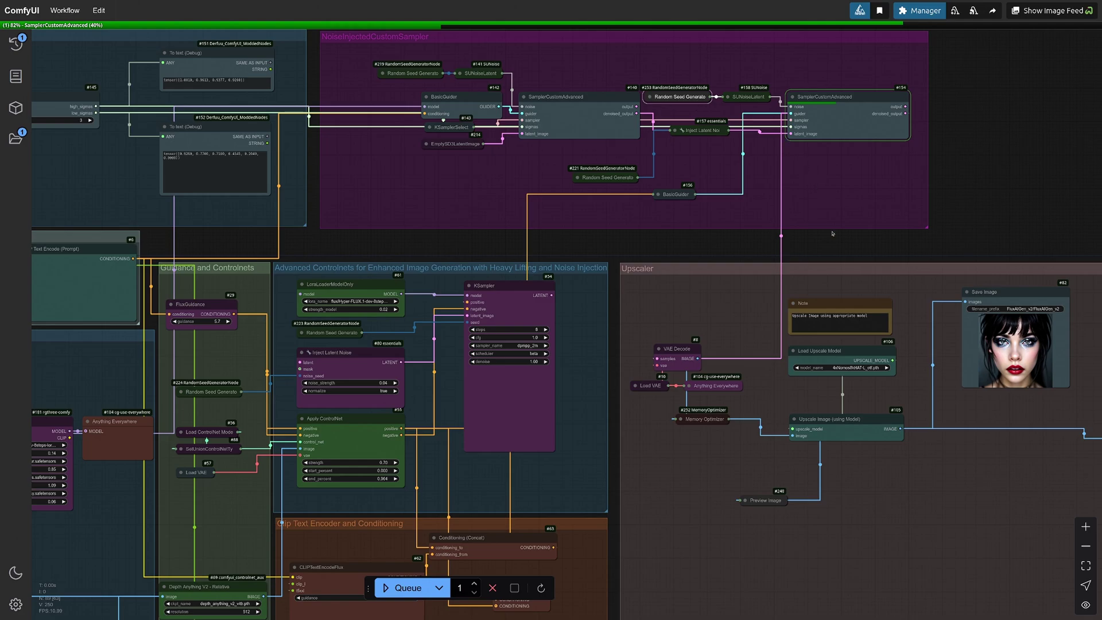
pyautogui.moveTo(832, 233); pyautogui.dragTo(555, 215)
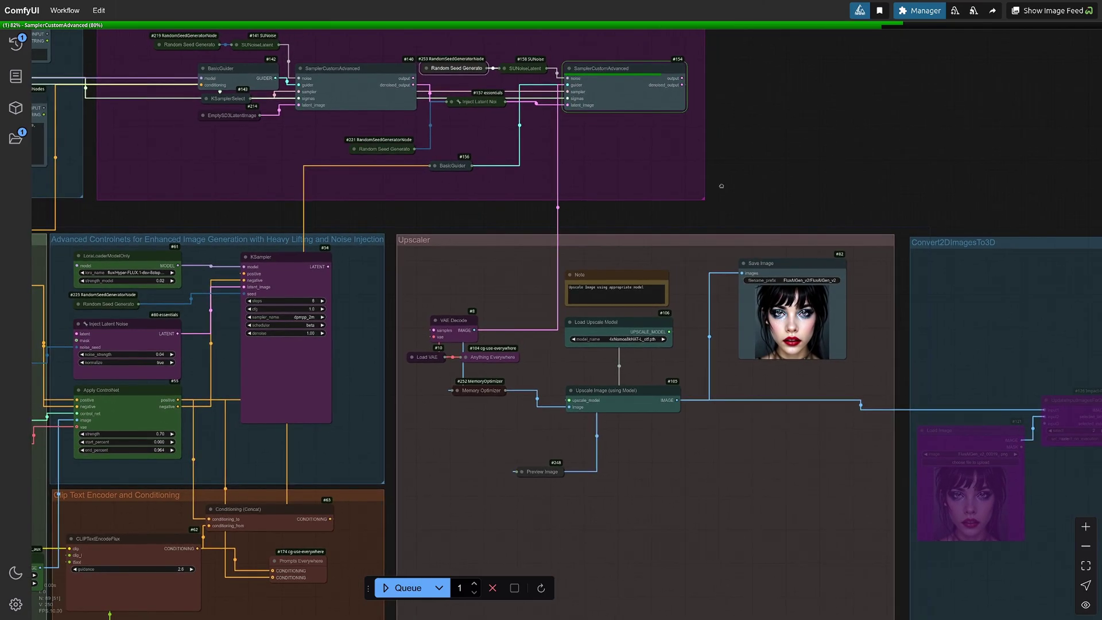
# - Follow the run through VAE Decode and Upscale Image until Save Image shows the blonde portrait
pyautogui.moveTo(719, 212)
pyautogui.mouseDown()
pyautogui.moveTo(715, 166)
pyautogui.moveTo(669, 153)
pyautogui.moveTo(677, 131)
pyautogui.mouseUp()
pyautogui.scroll(3, 669, 153)
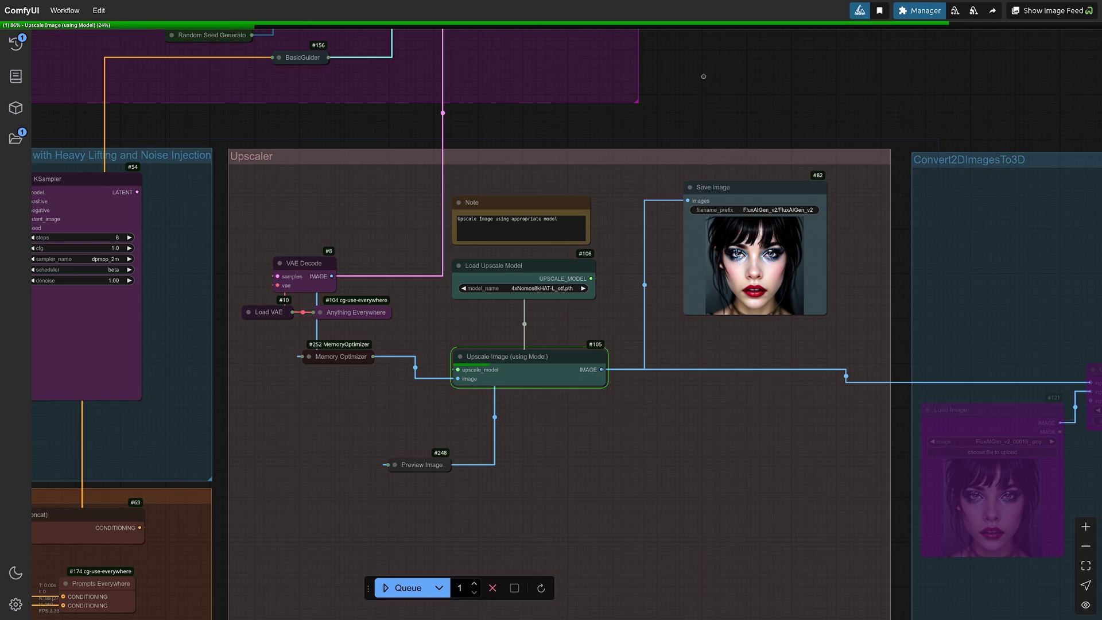
pyautogui.scroll(-3, 703, 76)
pyautogui.scroll(-1, 704, 77)
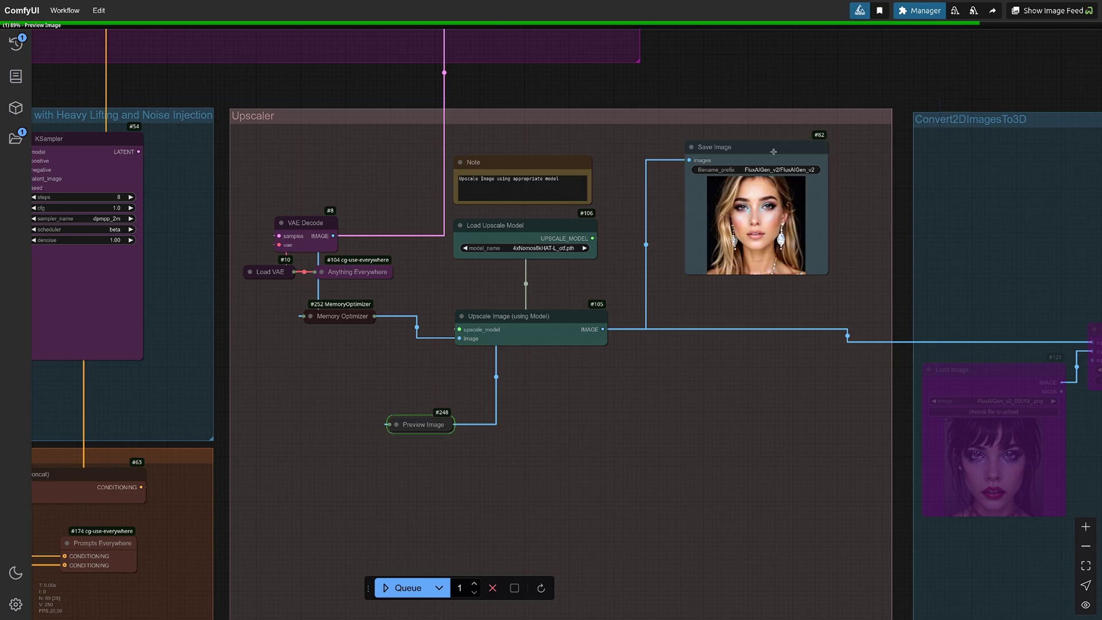
pyautogui.scroll(2, 689, 204)
pyautogui.scroll(4, 732, 200)
pyautogui.scroll(5, 732, 199)
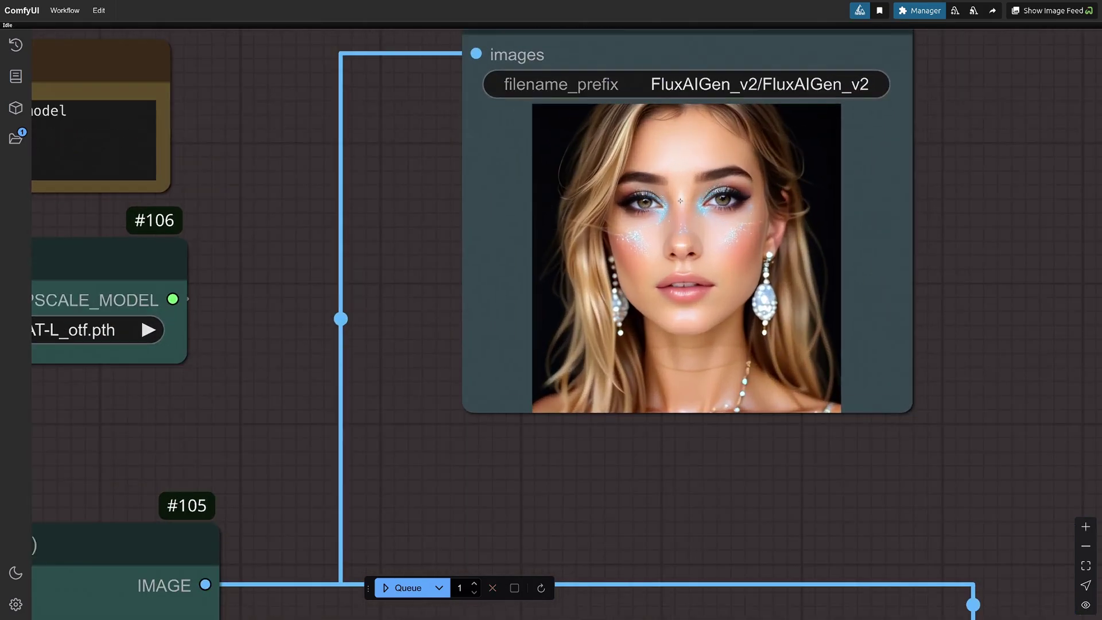
pyautogui.scroll(2, 706, 200)
pyautogui.scroll(3, 681, 200)
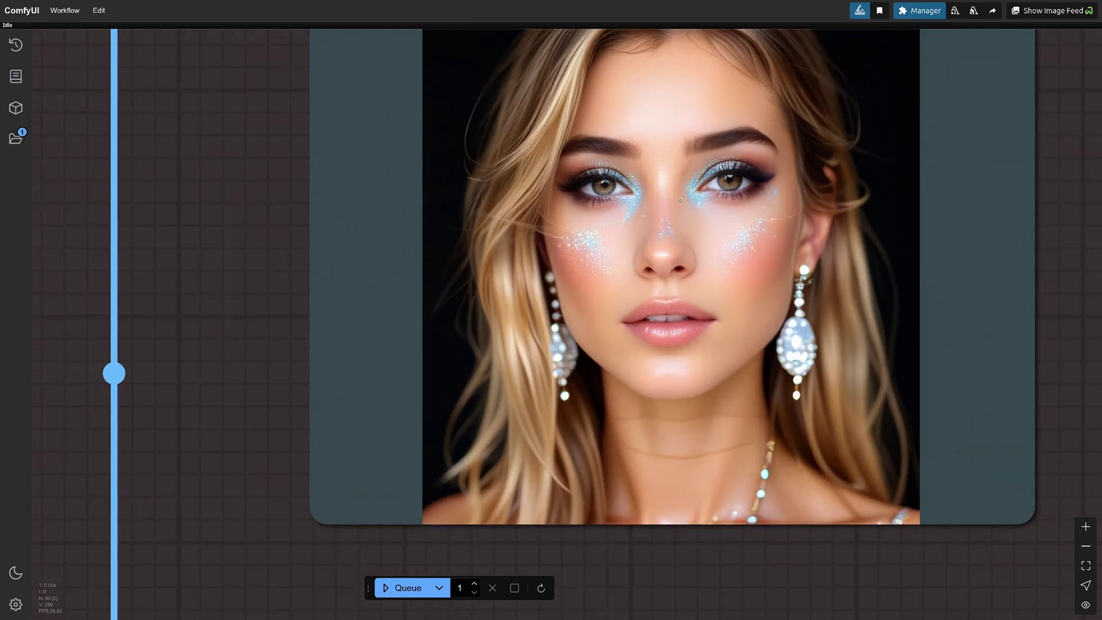
pyautogui.scroll(-4, 680, 200)
pyautogui.scroll(4, 678, 207)
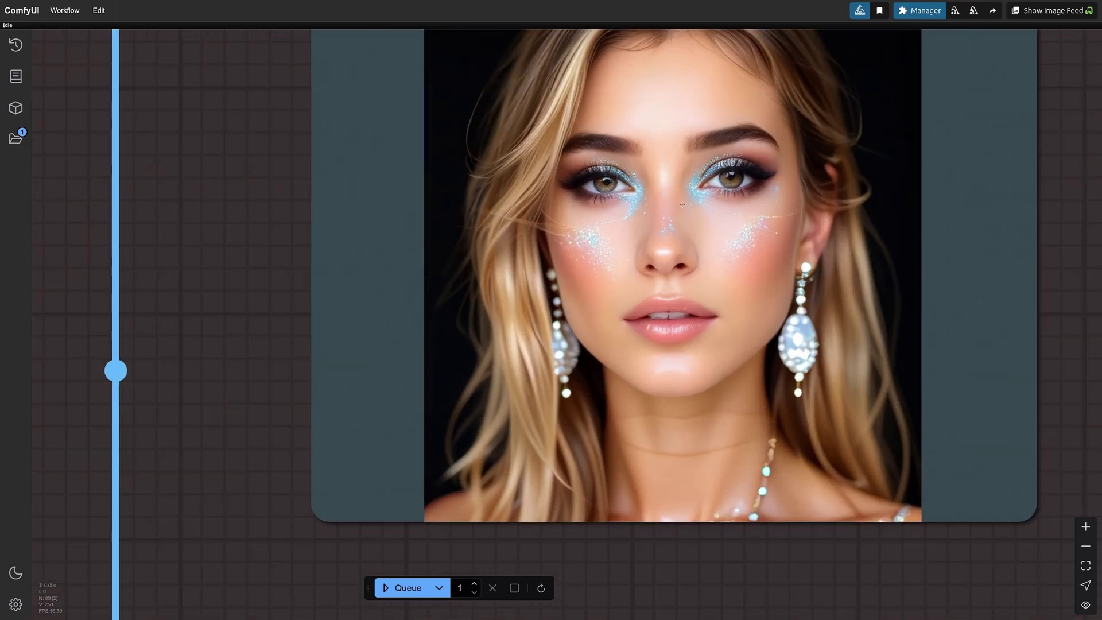
pyautogui.scroll(-3, 770, 253)
pyautogui.scroll(-5, 734, 248)
pyautogui.scroll(-5, 697, 245)
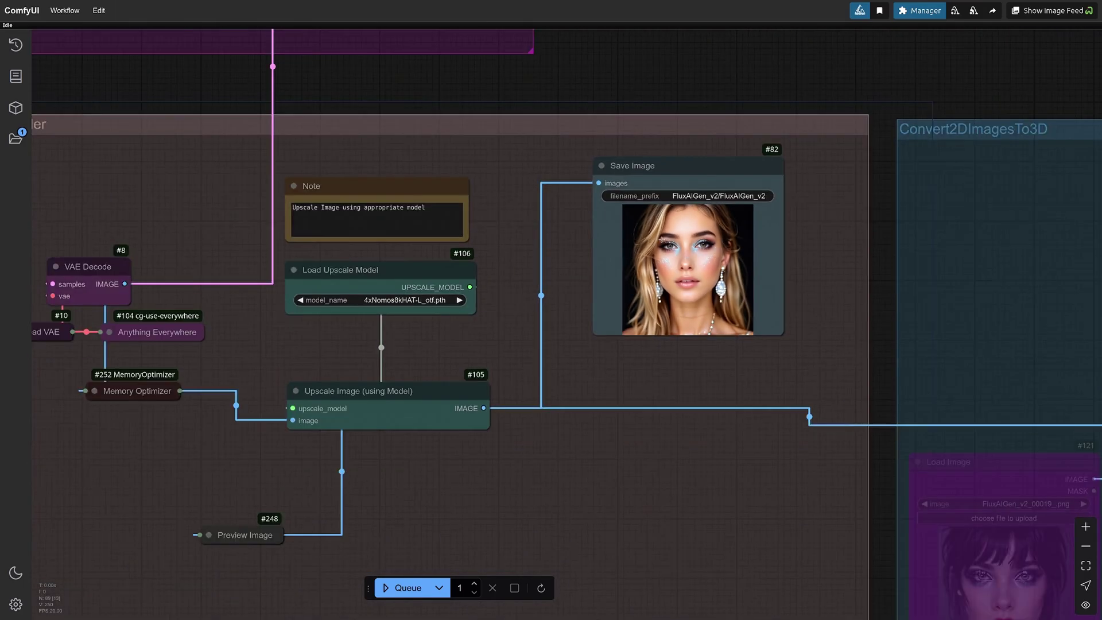
pyautogui.scroll(-2, 661, 240)
pyautogui.scroll(-3, 661, 239)
pyautogui.moveTo(728, 141); pyautogui.dragTo(611, 139)
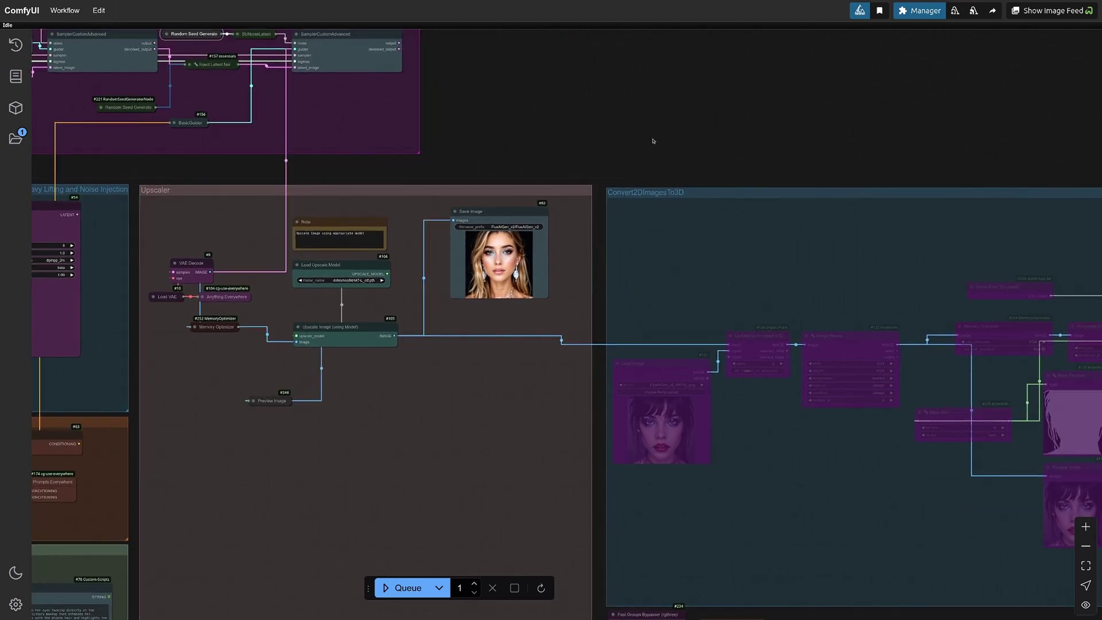
pyautogui.scroll(-5, 654, 138)
pyautogui.moveTo(659, 136)
pyautogui.mouseDown()
pyautogui.moveTo(538, 84)
pyautogui.moveTo(722, 96)
pyautogui.moveTo(632, 31)
pyautogui.mouseUp()
pyautogui.scroll(4, 607, 362)
# - Set every Fast Groups Bypasser toggle to 'no' except Enable Convert2DImagesTo3D
pyautogui.scroll(3, 607, 362)
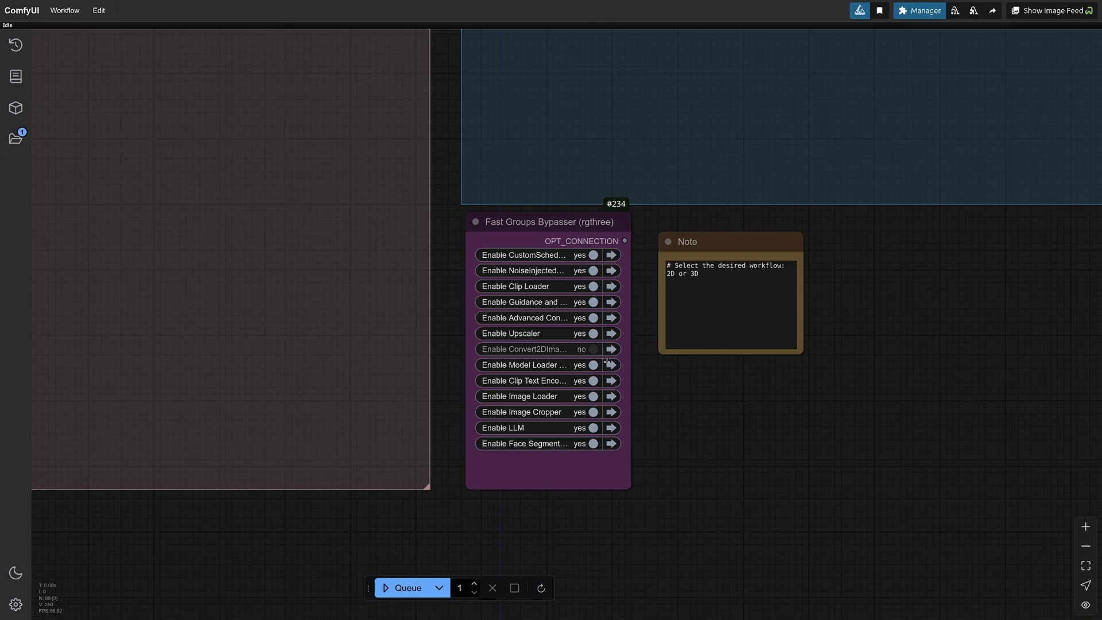
pyautogui.click(593, 349)
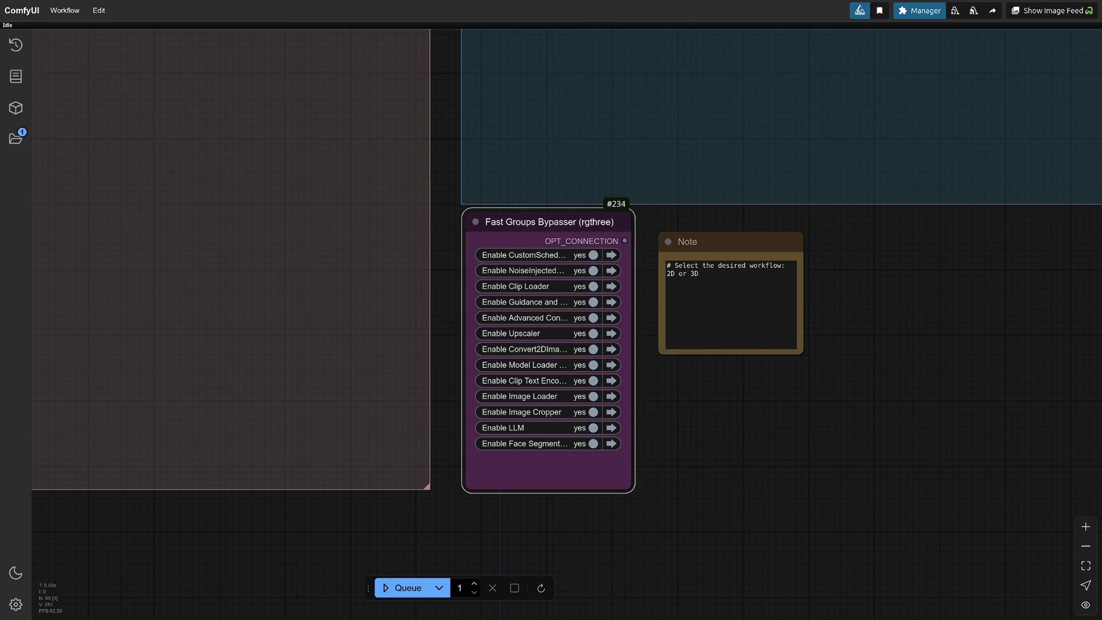
pyautogui.click(593, 334)
pyautogui.click(593, 302)
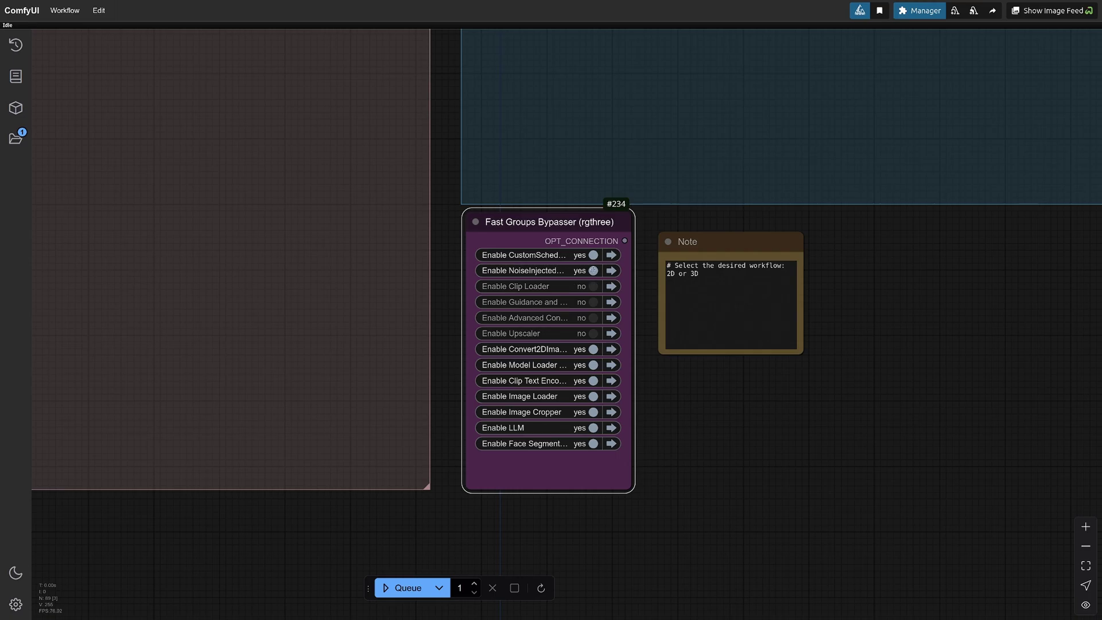
pyautogui.click(593, 270)
pyautogui.click(593, 364)
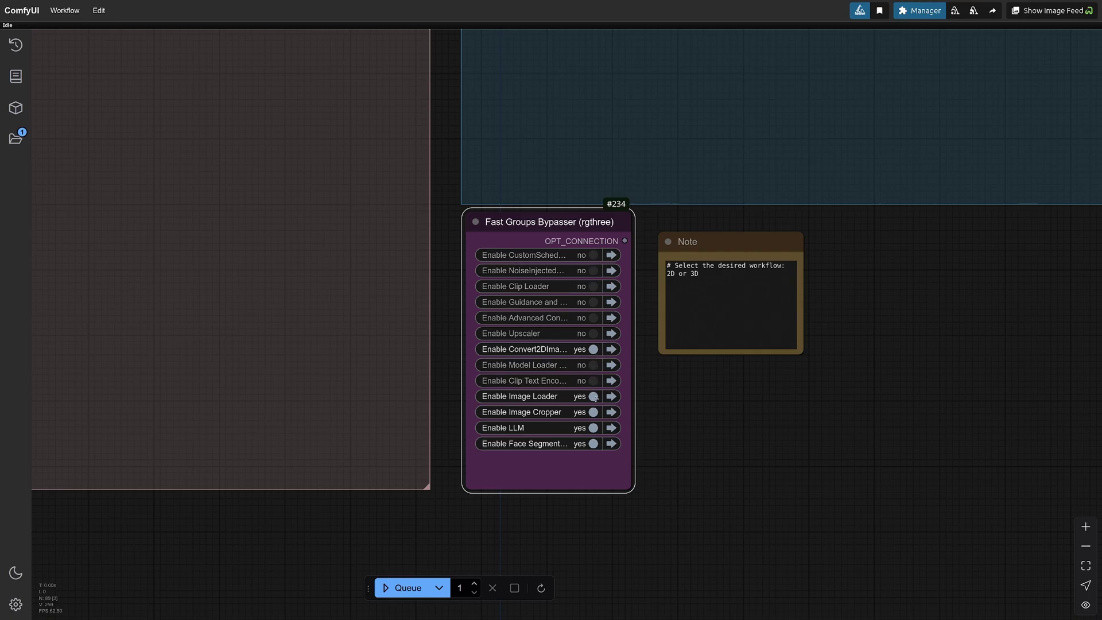
pyautogui.click(593, 396)
pyautogui.click(593, 427)
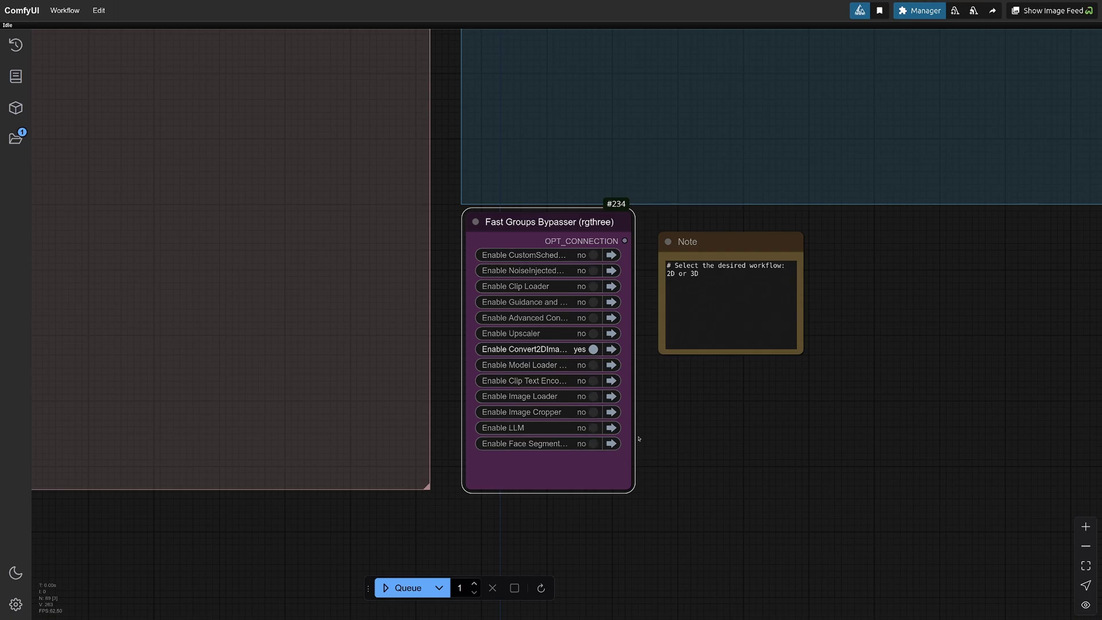
pyautogui.scroll(-5, 643, 436)
pyautogui.scroll(-3, 643, 436)
# - Paste the blonde portrait into Load Image and queue a 3D conversion run
pyautogui.moveTo(853, 440)
pyautogui.mouseDown()
pyautogui.moveTo(652, 480)
pyautogui.moveTo(661, 517)
pyautogui.mouseUp()
pyautogui.scroll(1, 689, 513)
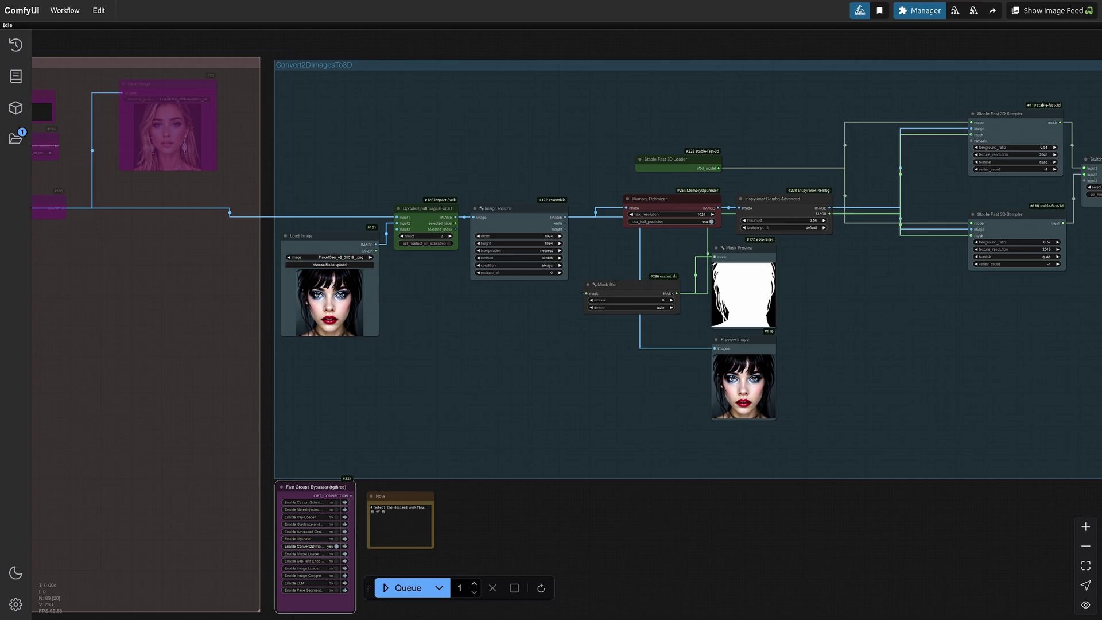
pyautogui.hotkey('ctrl', 'v')
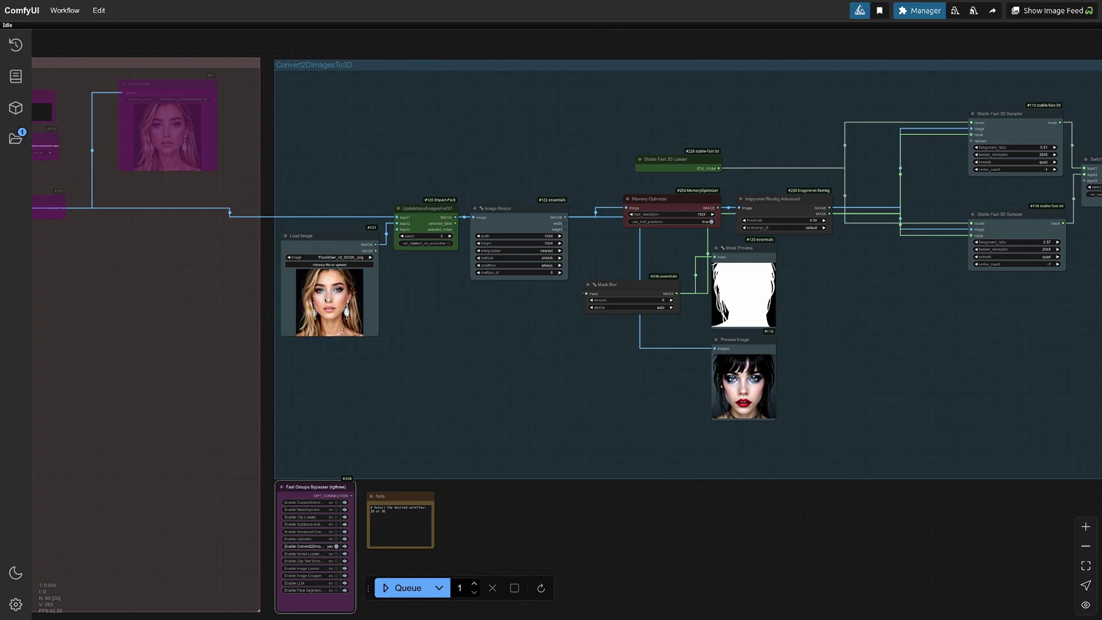
pyautogui.moveTo(443, 426); pyautogui.dragTo(374, 422)
pyautogui.click(402, 588)
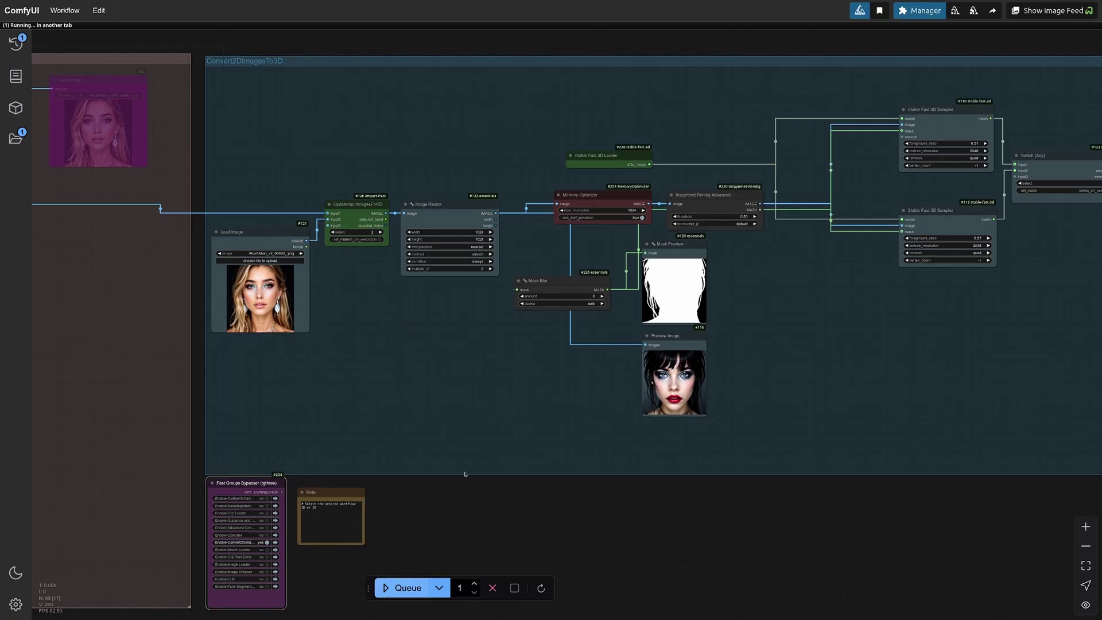
pyautogui.moveTo(504, 361); pyautogui.dragTo(197, 356)
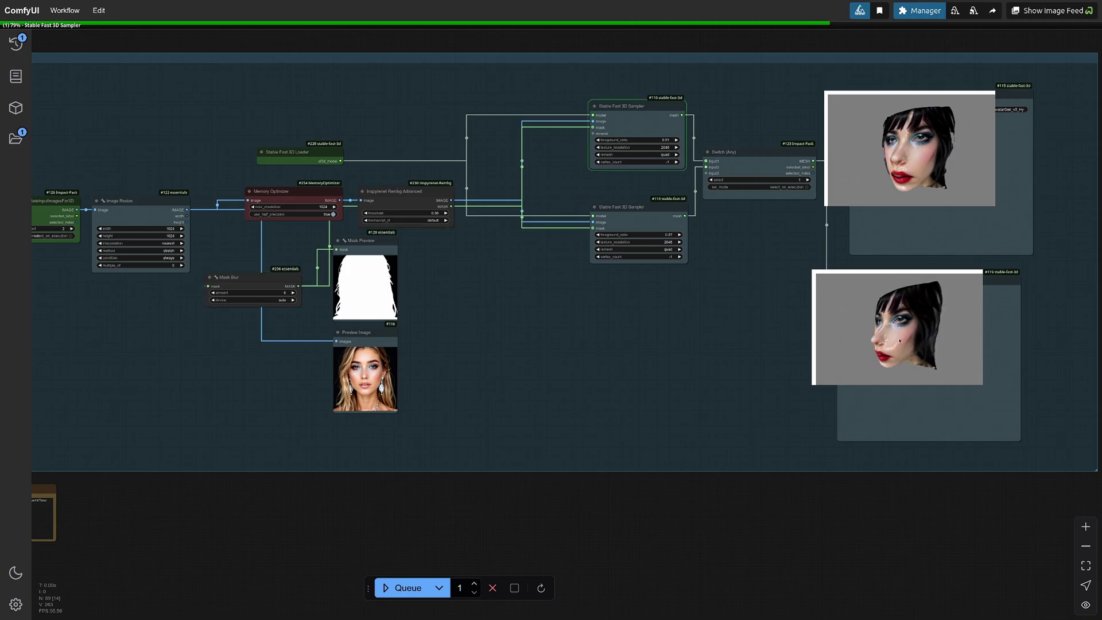
# - Set Switch (Any) select to 1, then unload models and free the cache
pyautogui.moveTo(725, 165); pyautogui.dragTo(822, 173)
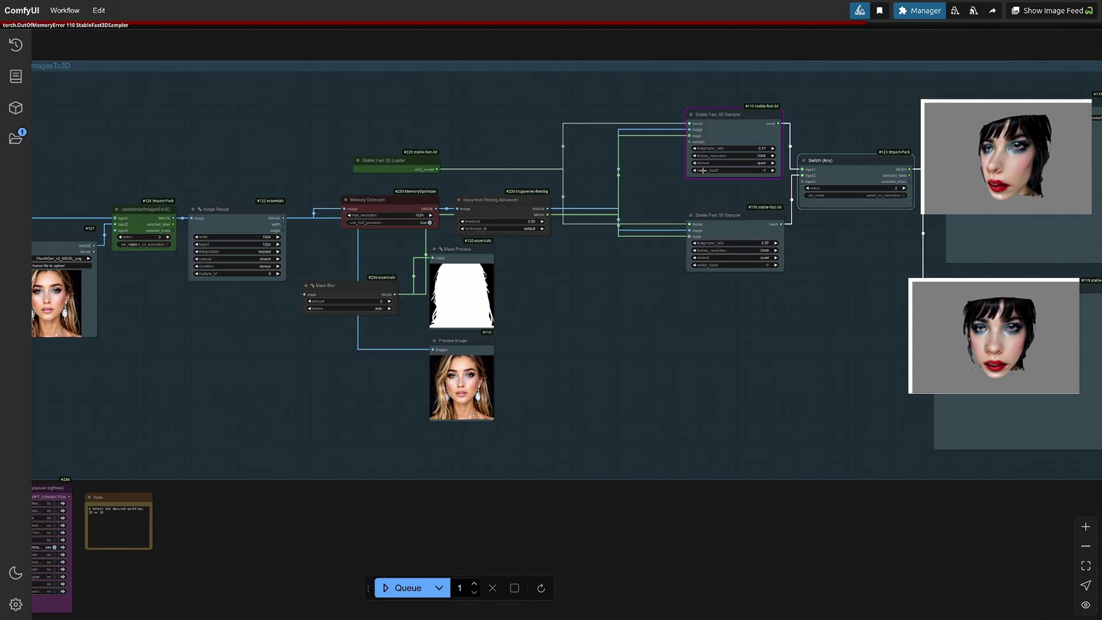
pyautogui.click(805, 189)
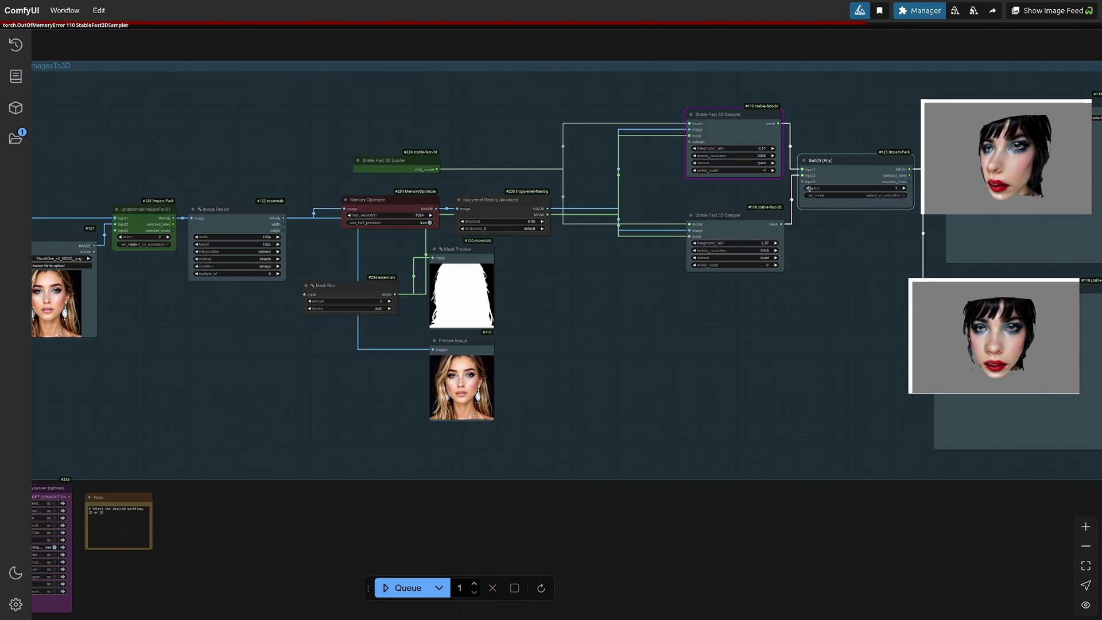
pyautogui.click(954, 10)
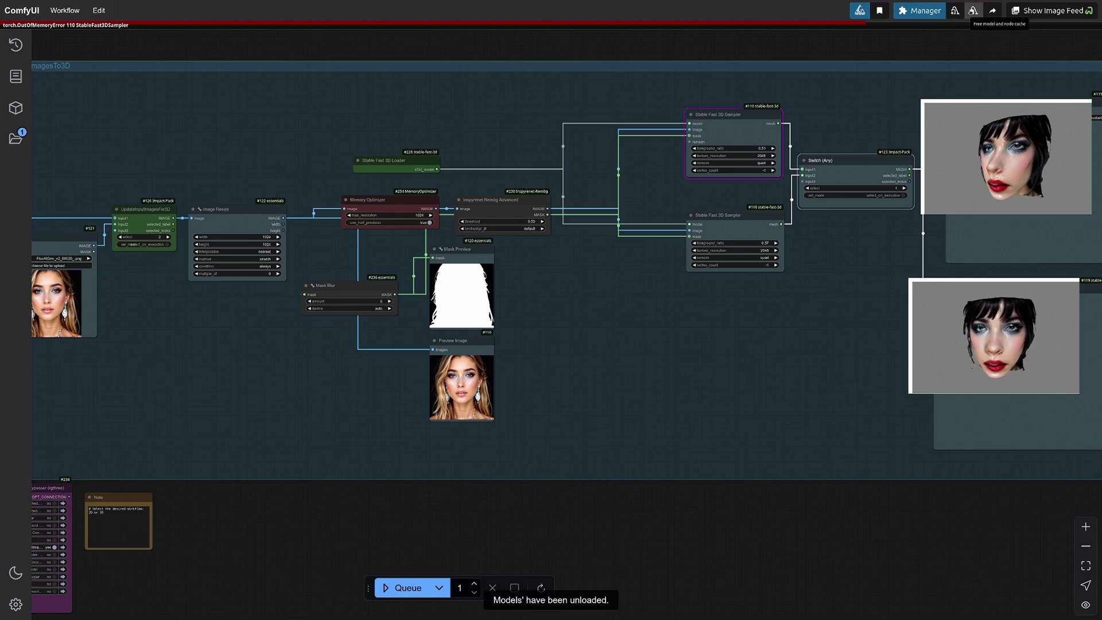
pyautogui.click(973, 10)
# - Rerun the workflow and watch it fail with an InspyrenetRembgAdvanced allocation error
pyautogui.moveTo(695, 49); pyautogui.dragTo(757, 50)
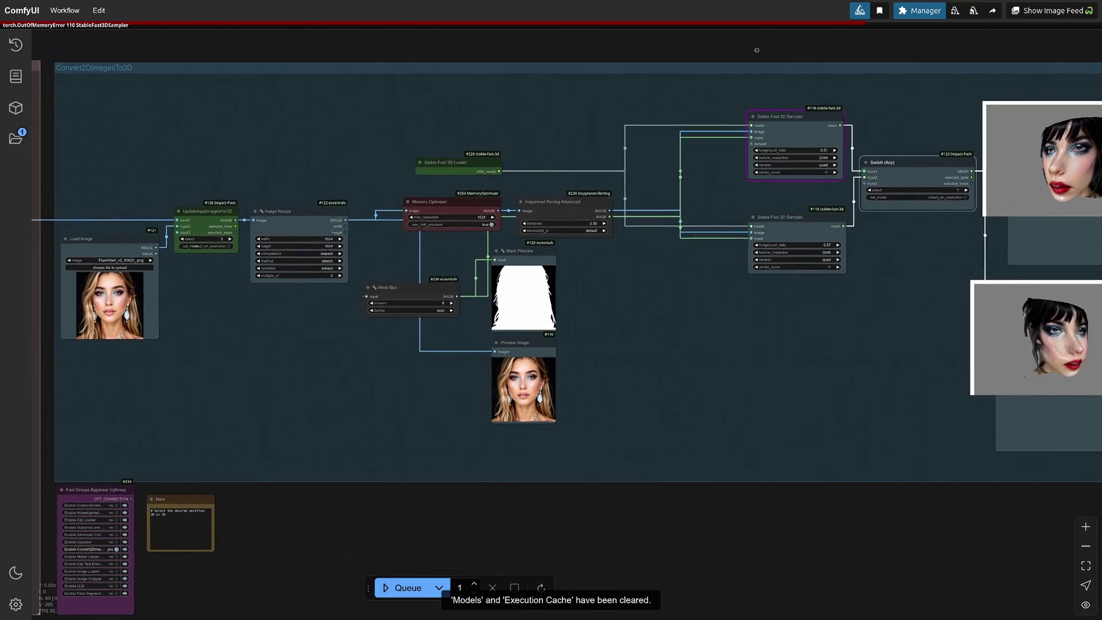
pyautogui.hotkey('ctrl', 'Return')
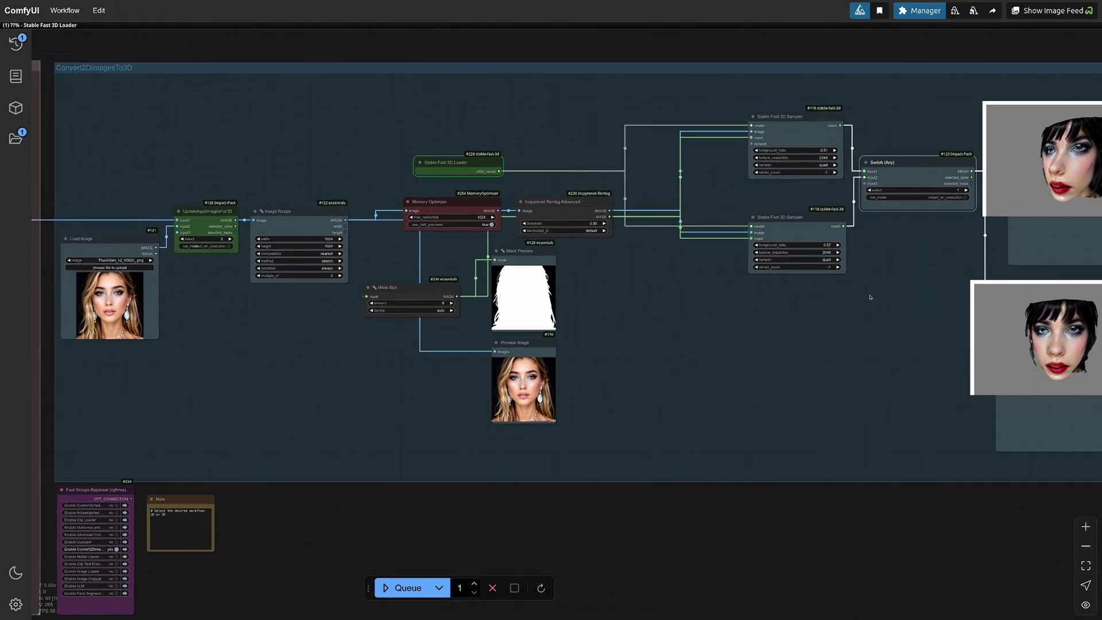
pyautogui.moveTo(828, 375); pyautogui.dragTo(875, 386)
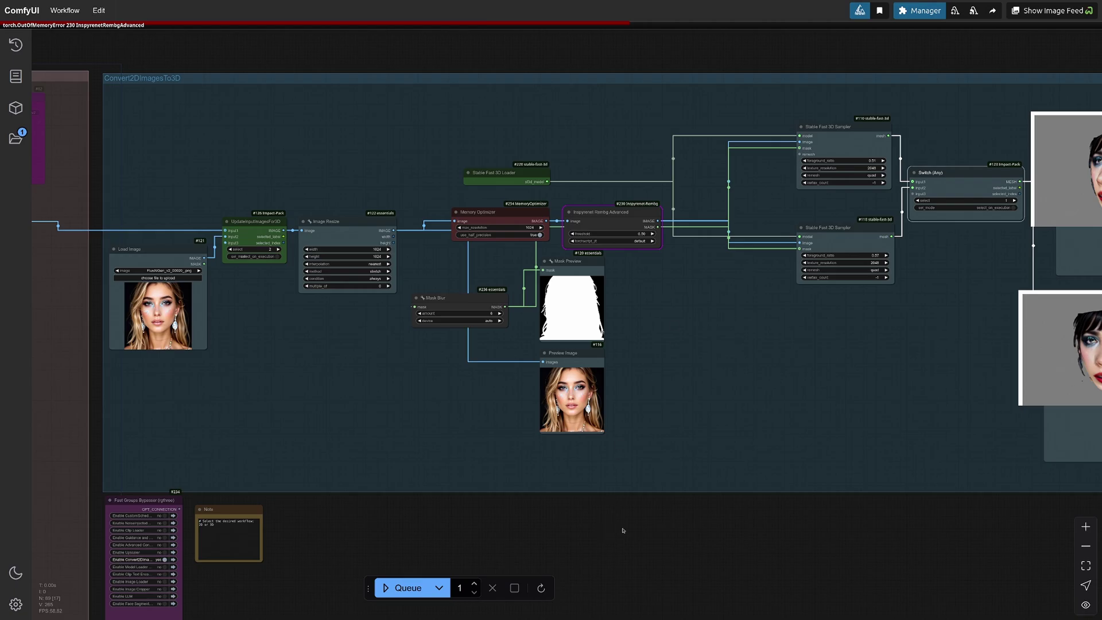
pyautogui.moveTo(622, 528); pyautogui.dragTo(658, 529)
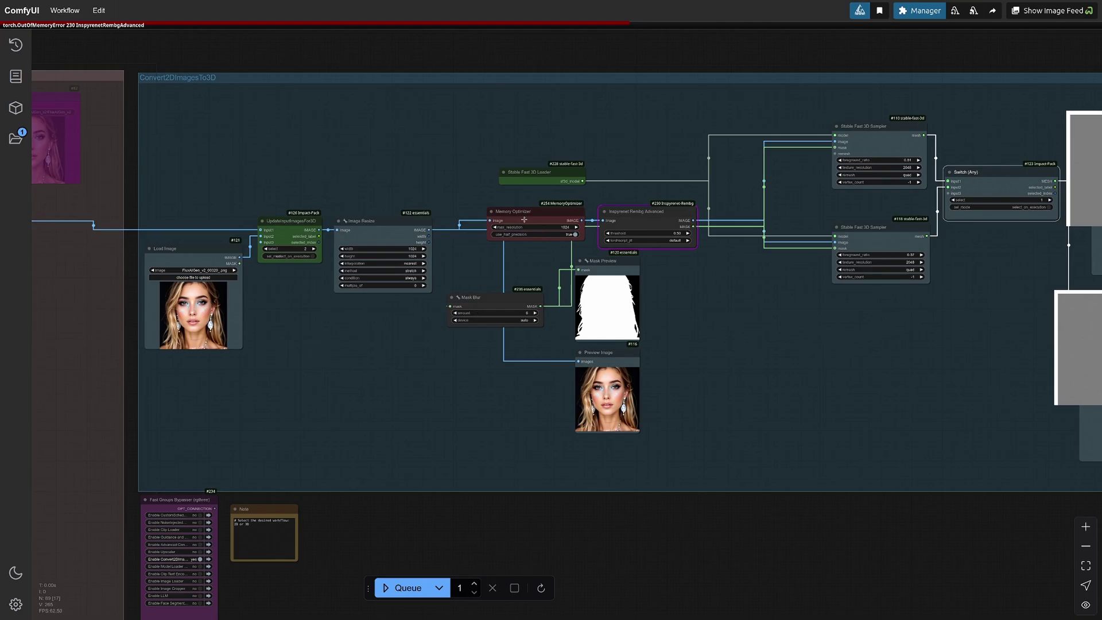
pyautogui.moveTo(561, 227); pyautogui.dragTo(420, 237)
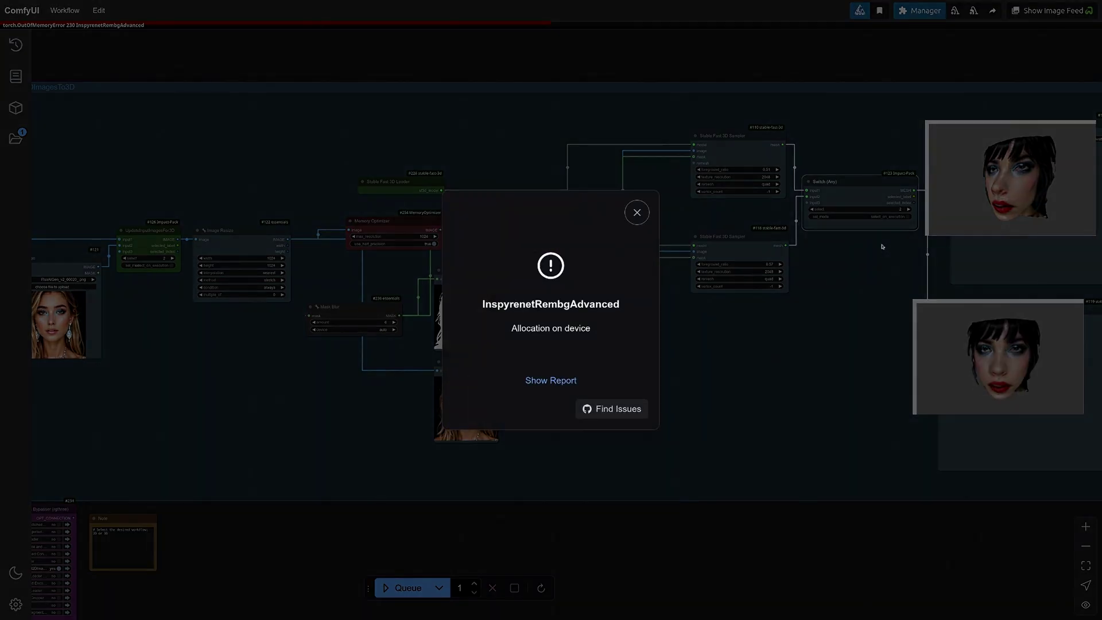
# - Dismiss the background-removal error and restart the ComfyUI server from the Manager
pyautogui.click(637, 212)
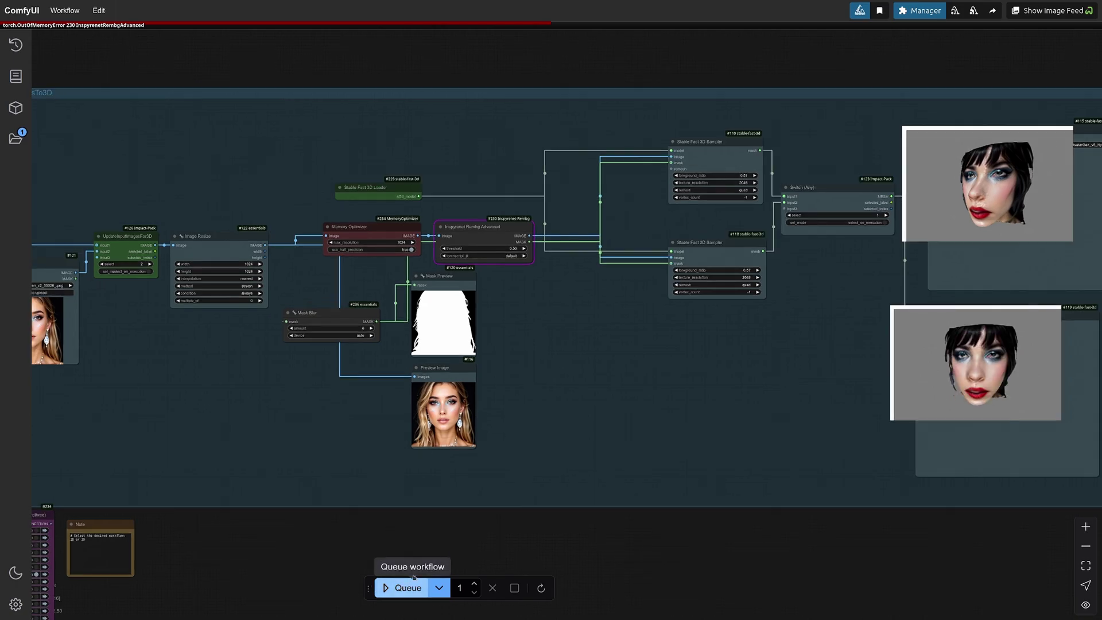
pyautogui.click(918, 13)
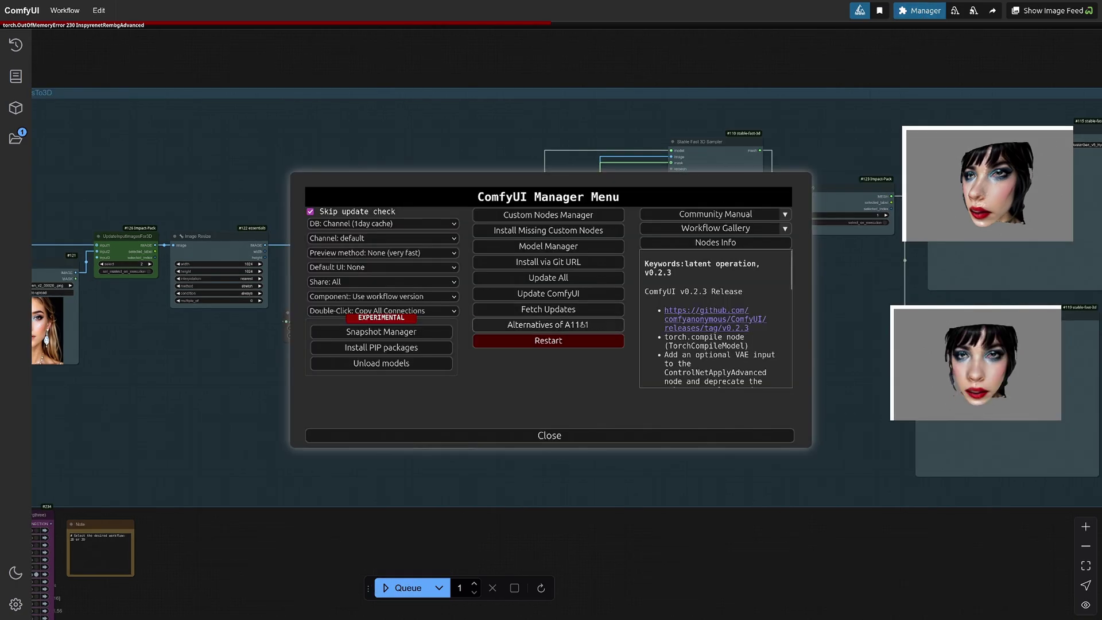
pyautogui.click(548, 340)
pyautogui.click(610, 322)
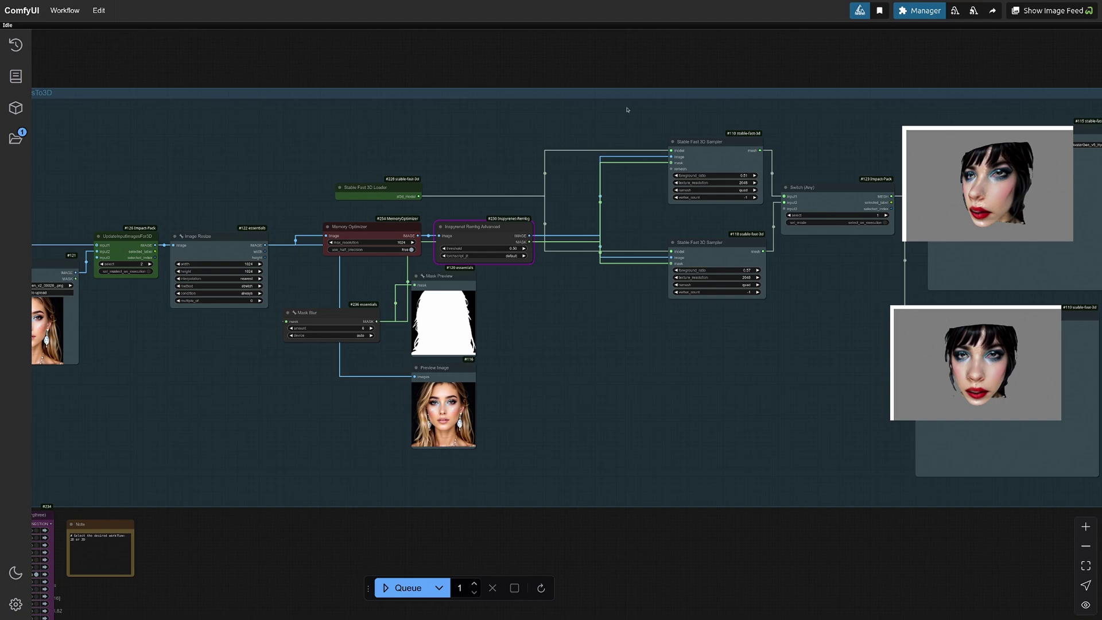
# - Turn the top 3D head preview to a side profile
pyautogui.moveTo(784, 37); pyautogui.dragTo(806, 41)
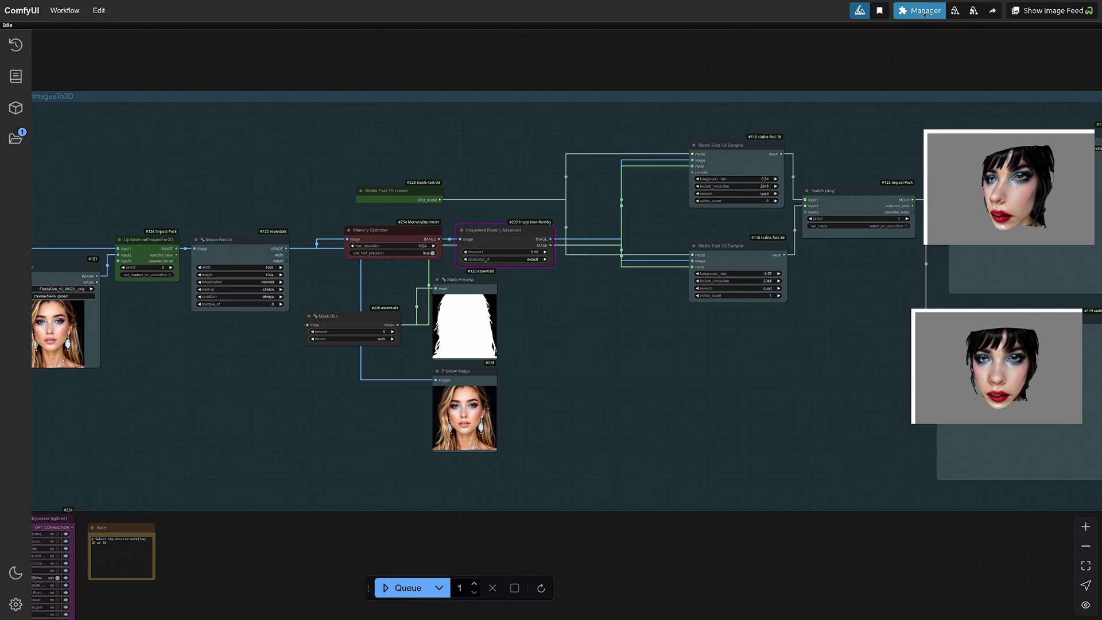
pyautogui.moveTo(1041, 193)
pyautogui.mouseDown()
pyautogui.moveTo(1015, 190)
pyautogui.moveTo(954, 104)
pyautogui.mouseUp()
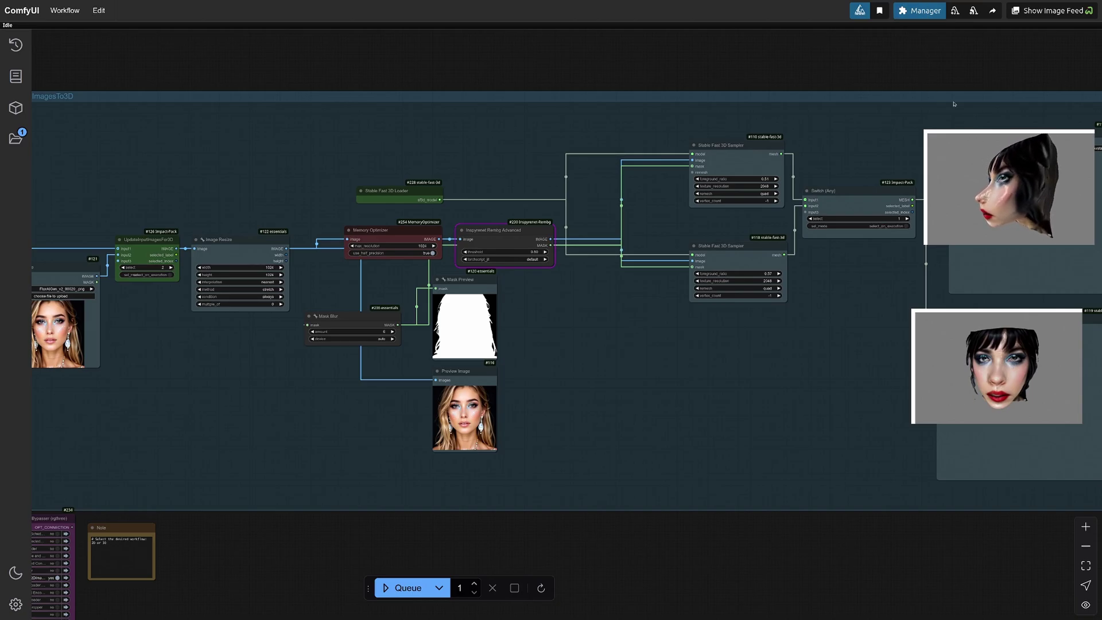
pyautogui.moveTo(851, 71); pyautogui.dragTo(834, 77)
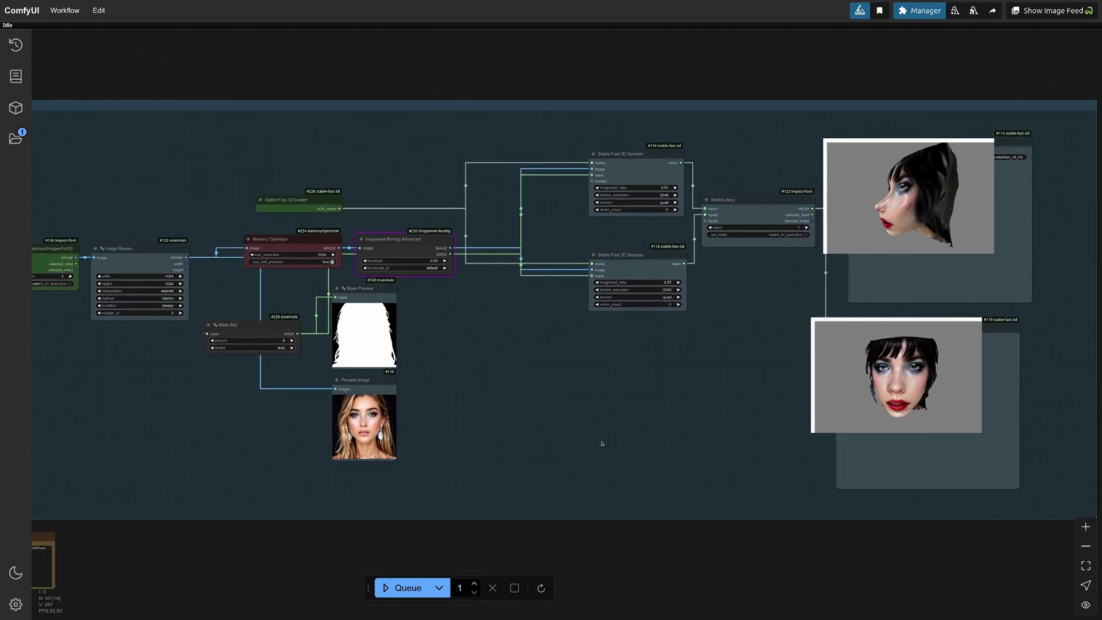
# - Rerun the workflow and dismiss the Stable Fast 3D sampler out-of-memory error
pyautogui.click(405, 587)
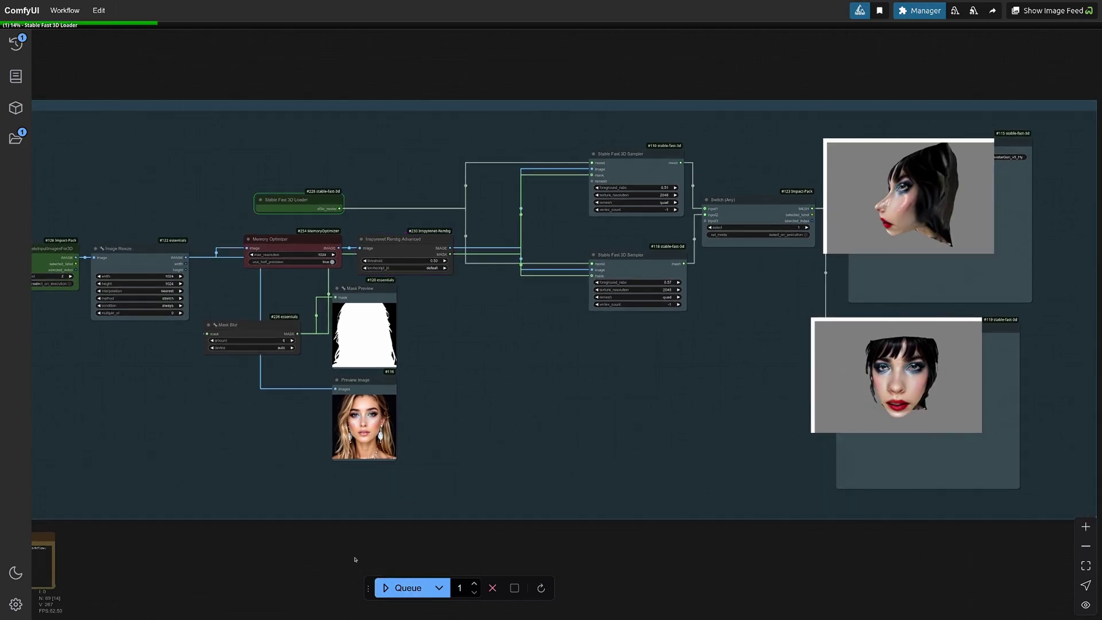
pyautogui.moveTo(354, 559); pyautogui.dragTo(556, 550)
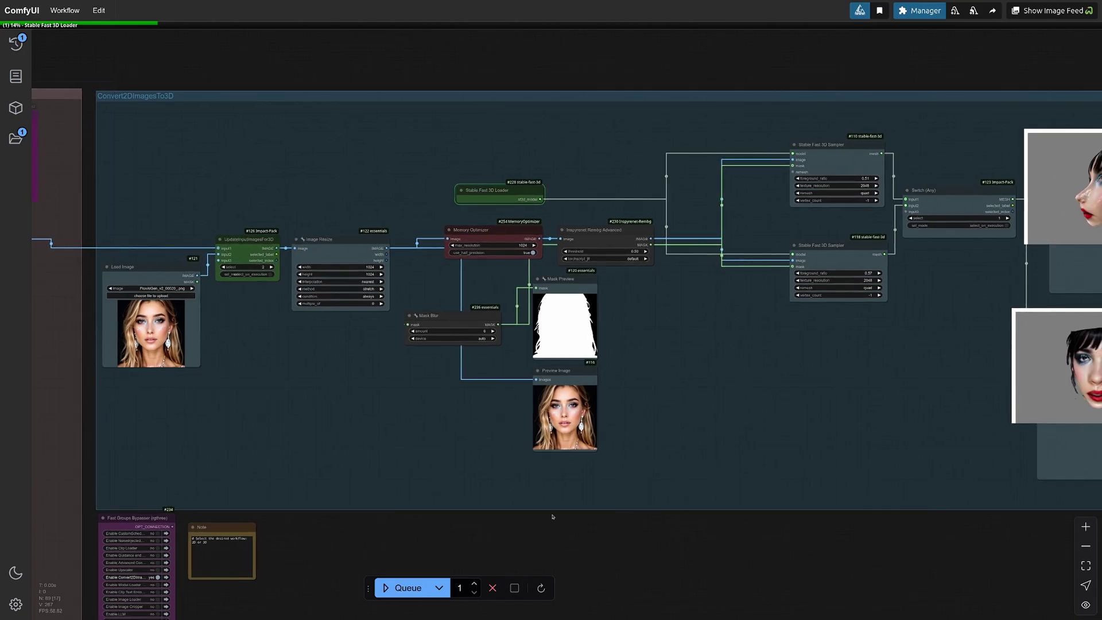
pyautogui.scroll(1, 723, 501)
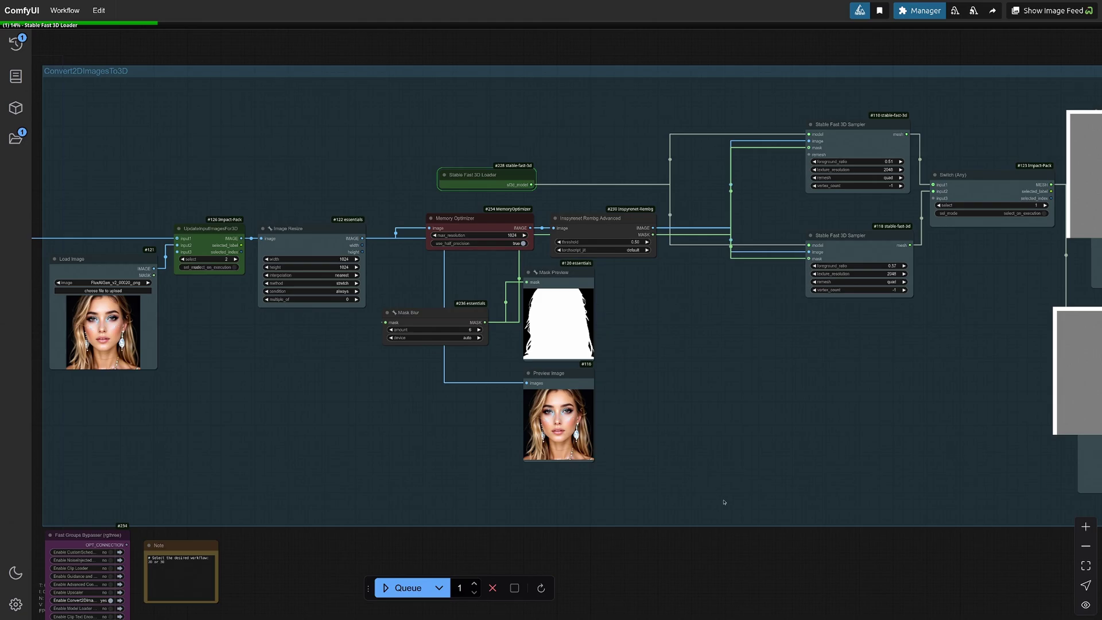
pyautogui.moveTo(682, 567); pyautogui.dragTo(571, 567)
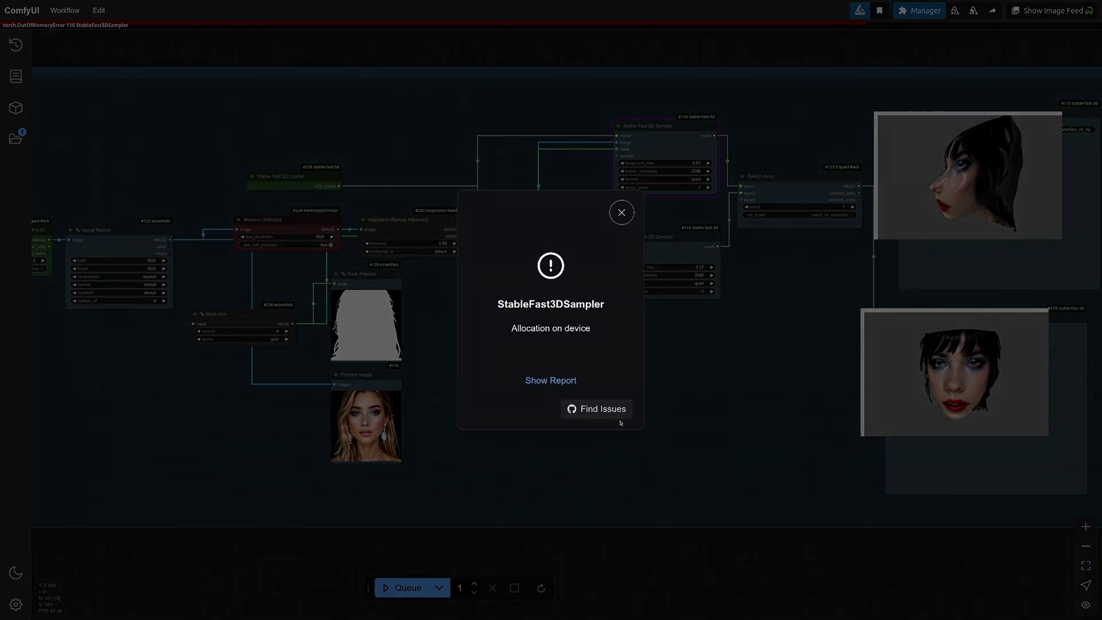
pyautogui.click(620, 212)
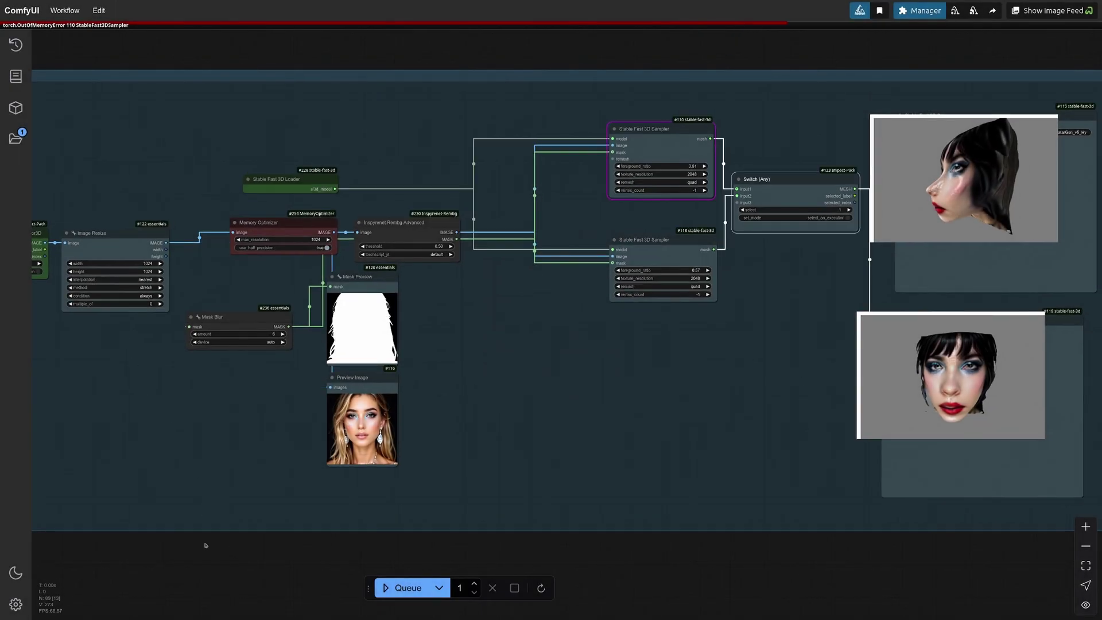
# - Return to ComfyUI and queue the blonde portrait workflow once more
pyautogui.hotkey('alt', 'Tab')
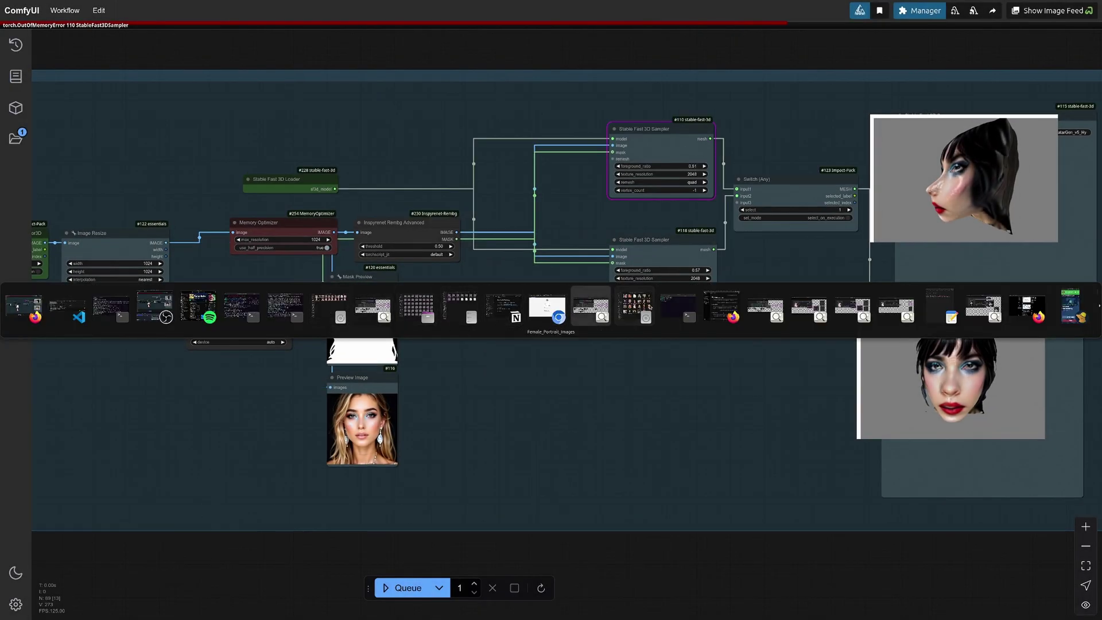
pyautogui.press('Escape')
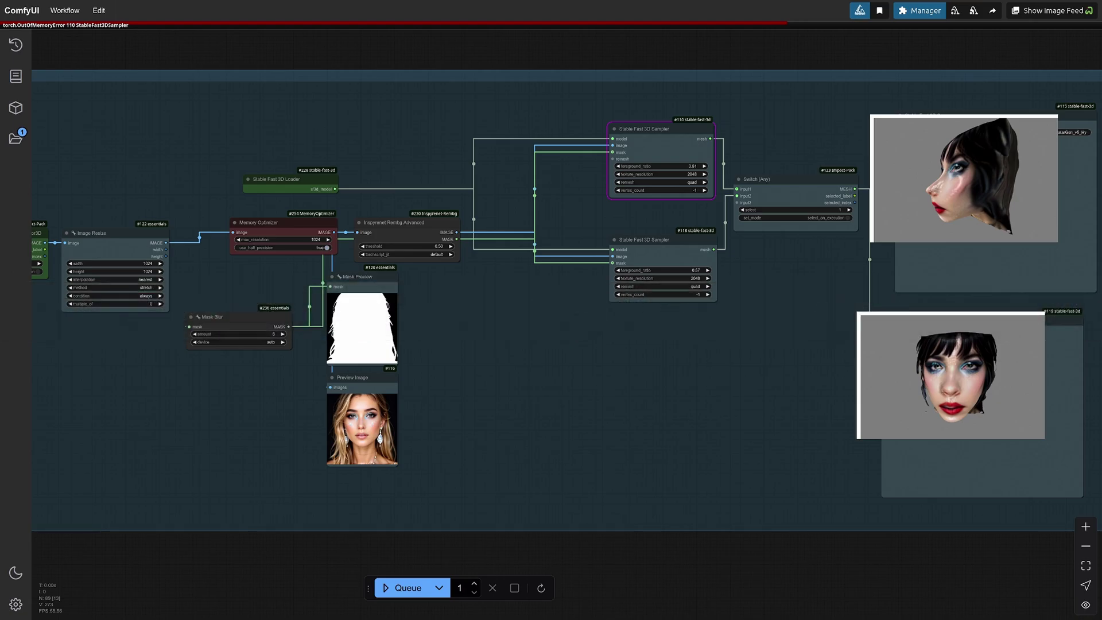
pyautogui.moveTo(299, 202); pyautogui.dragTo(502, 220)
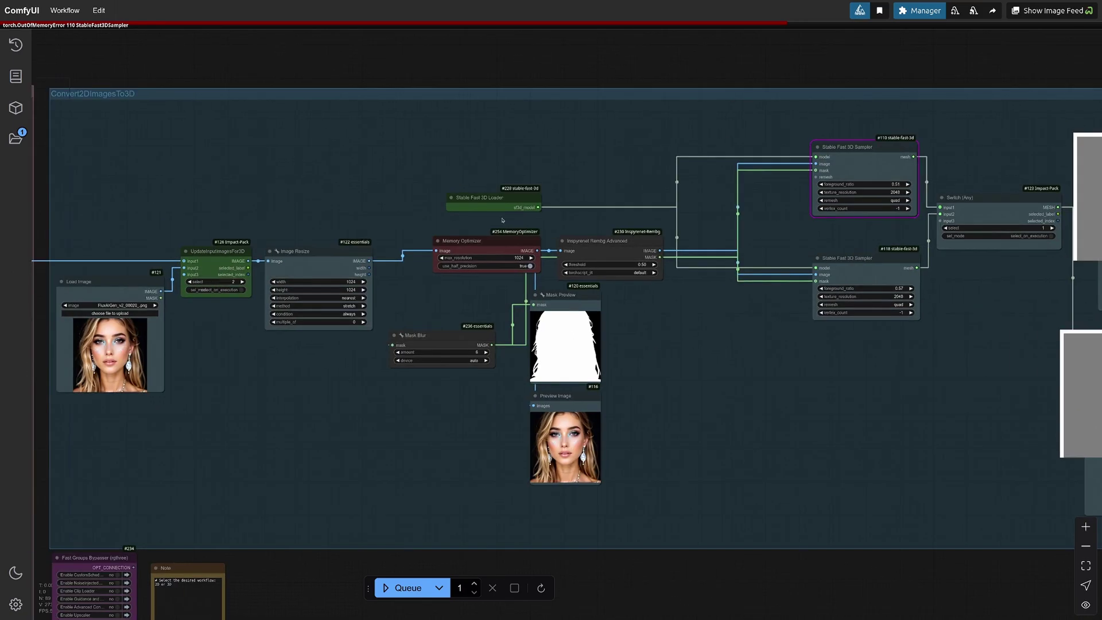
pyautogui.moveTo(163, 300); pyautogui.dragTo(225, 300)
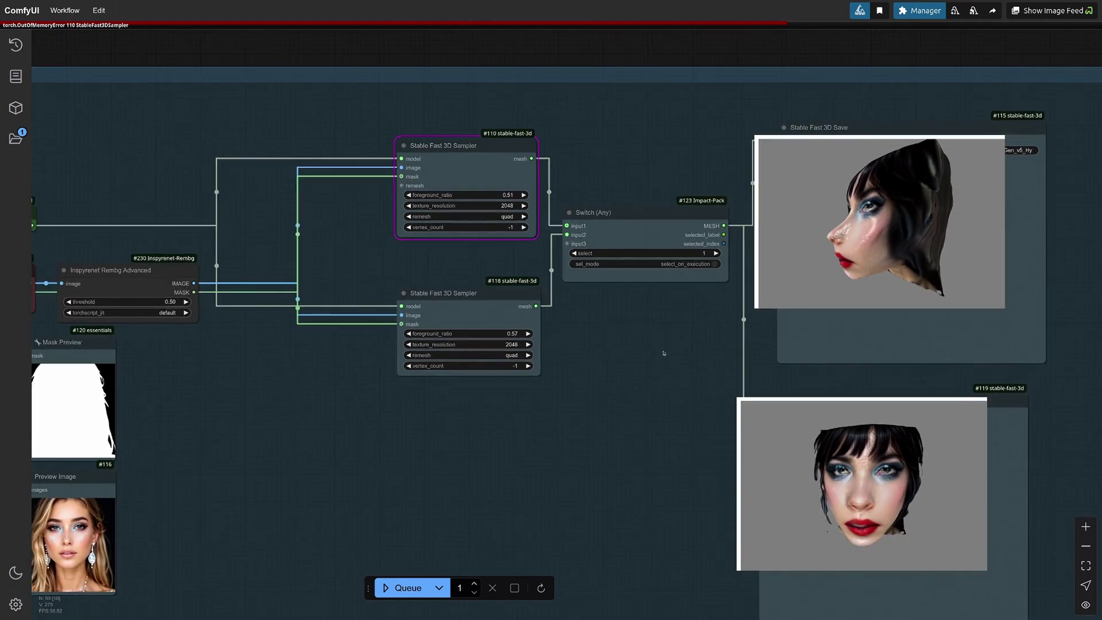
pyautogui.hotkey('ctrl', 'Return')
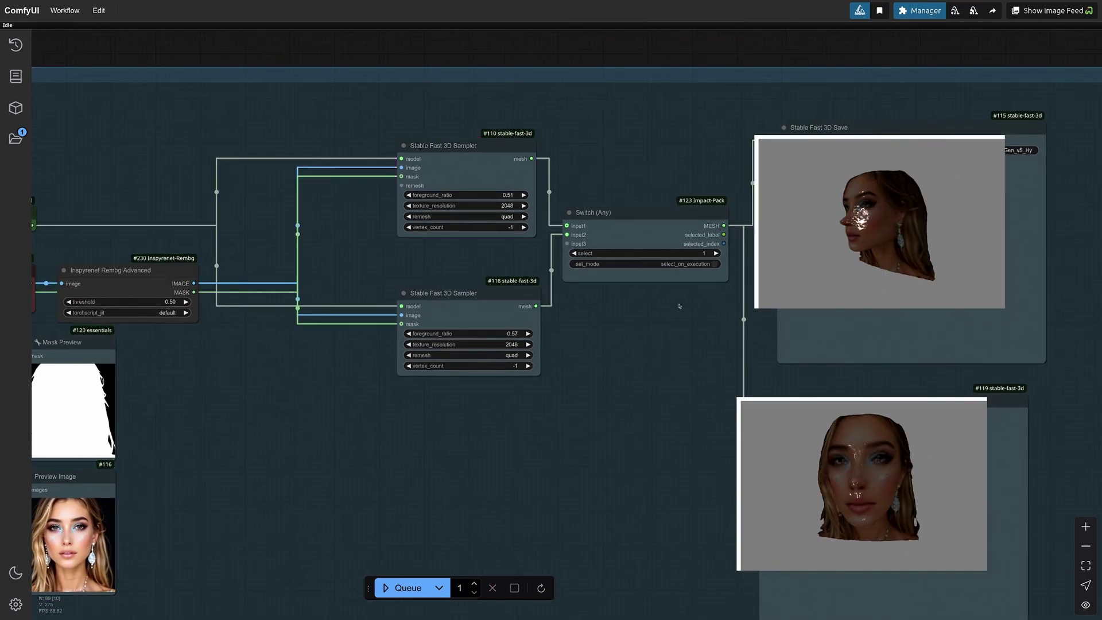
# - Inspect the saved face mesh, set Switch select to 2, and rerun
pyautogui.moveTo(795, 264); pyautogui.dragTo(876, 222)
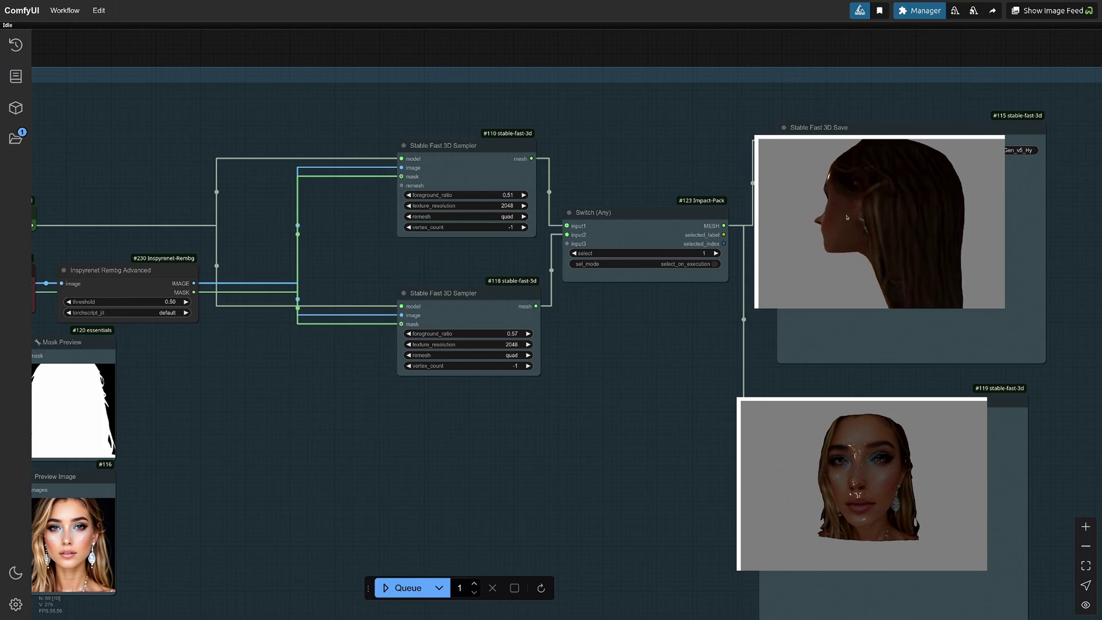
pyautogui.click(715, 254)
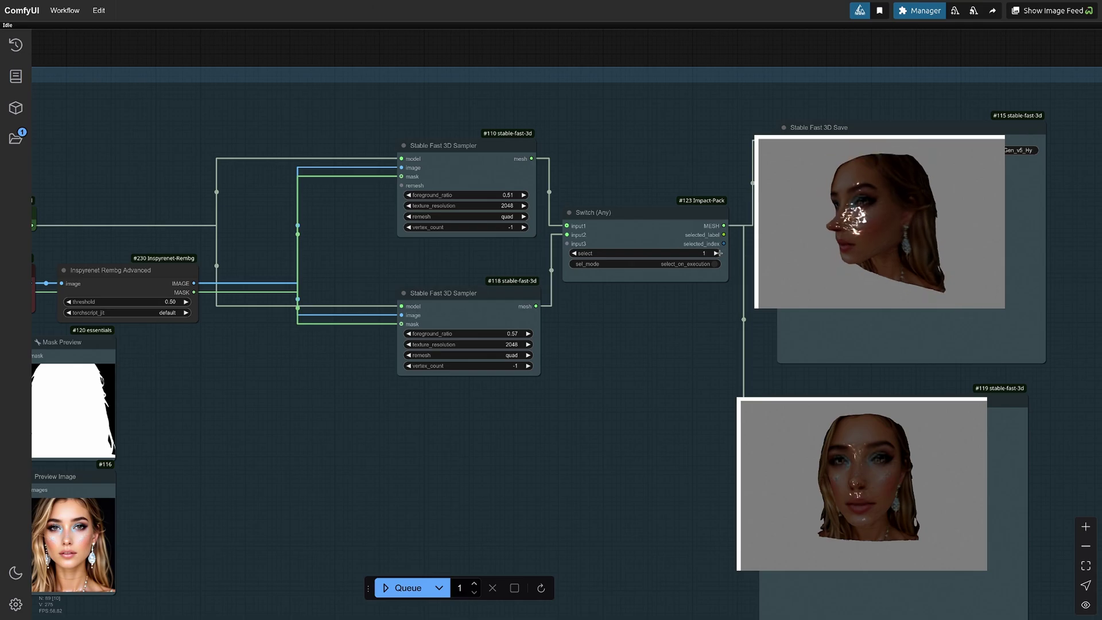
pyautogui.hotkey('ctrl', 'Return')
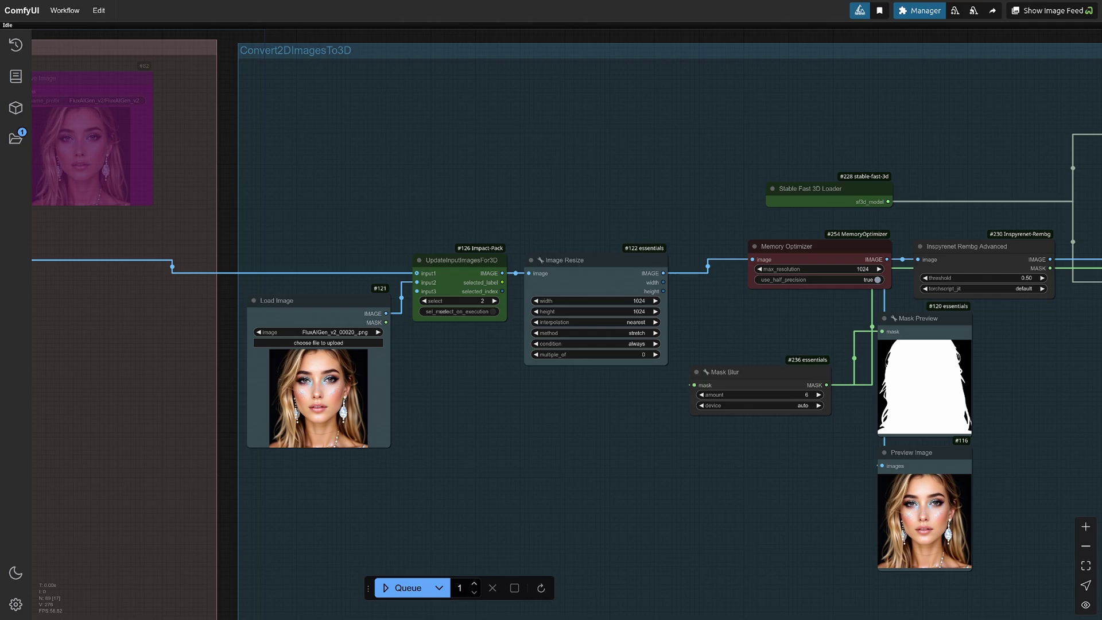
# - Load the FluxAIGen_v2_00018_.png portrait as input and run the workflow
pyautogui.moveTo(325, 408); pyautogui.dragTo(325, 409)
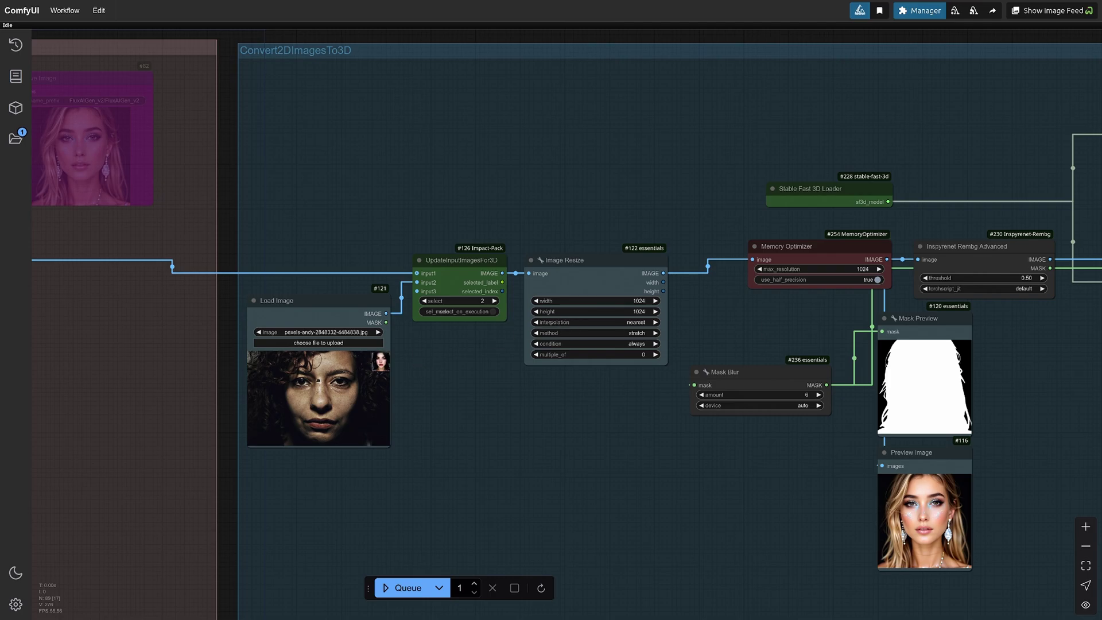
pyautogui.hotkey('ctrl', 'v')
pyautogui.moveTo(455, 389)
pyautogui.mouseDown()
pyautogui.moveTo(378, 385)
pyautogui.moveTo(324, 360)
pyautogui.mouseUp()
pyautogui.hotkey('ctrl', 'Return')
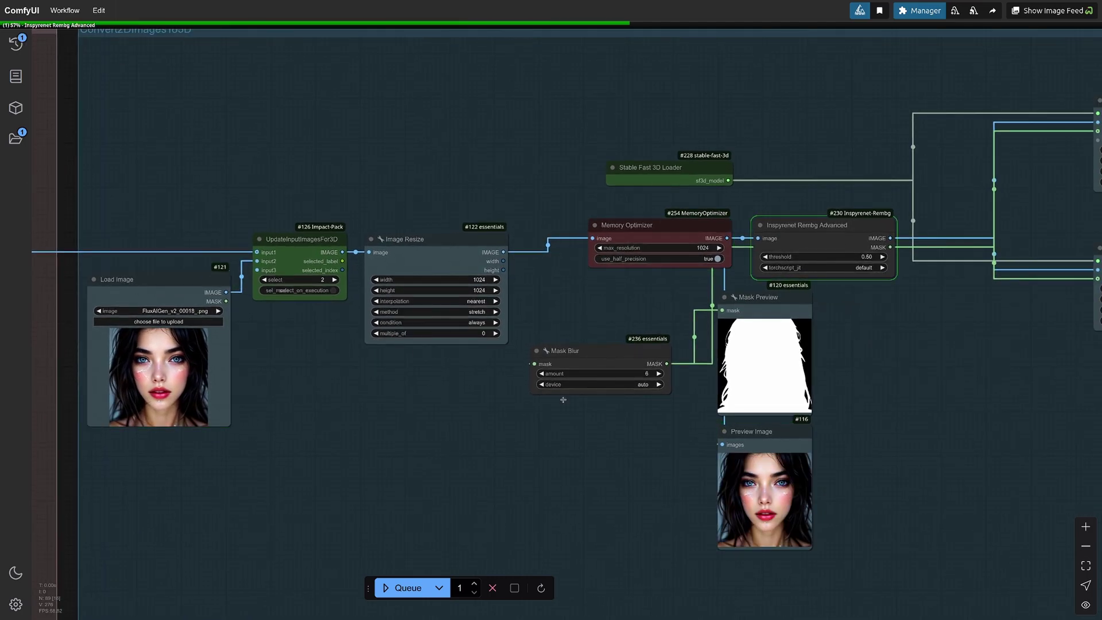
# - Inspect the saved face mesh, set Switch select to 1, and rerun
pyautogui.moveTo(890, 442); pyautogui.dragTo(669, 437)
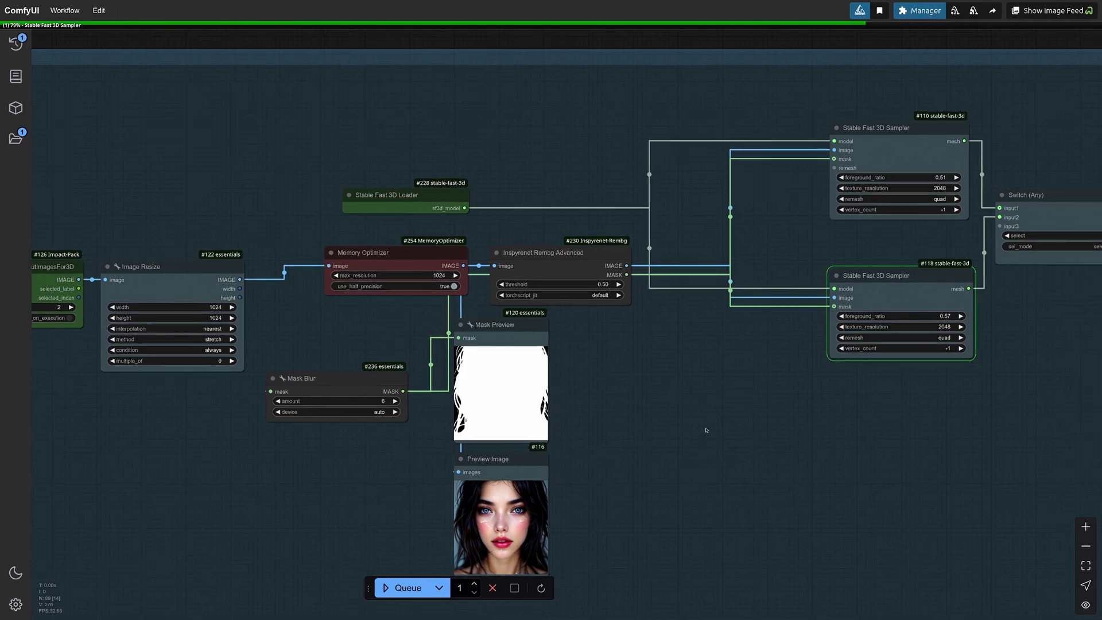
pyautogui.hscroll(5, 688, 453)
pyautogui.hscroll(5, 872, 304)
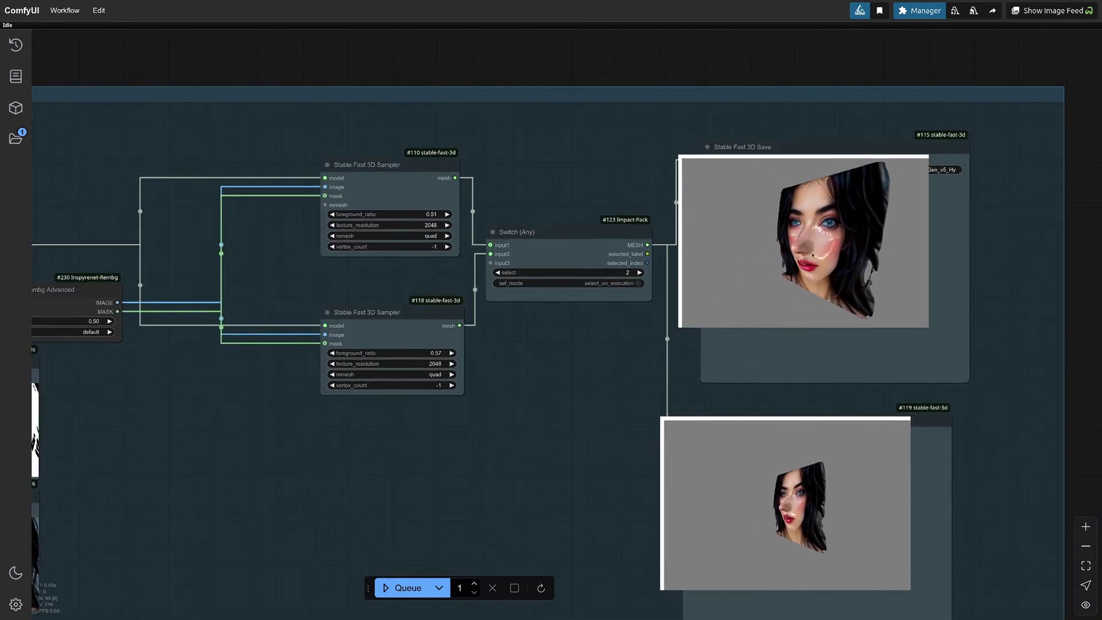
pyautogui.moveTo(861, 244); pyautogui.dragTo(788, 262)
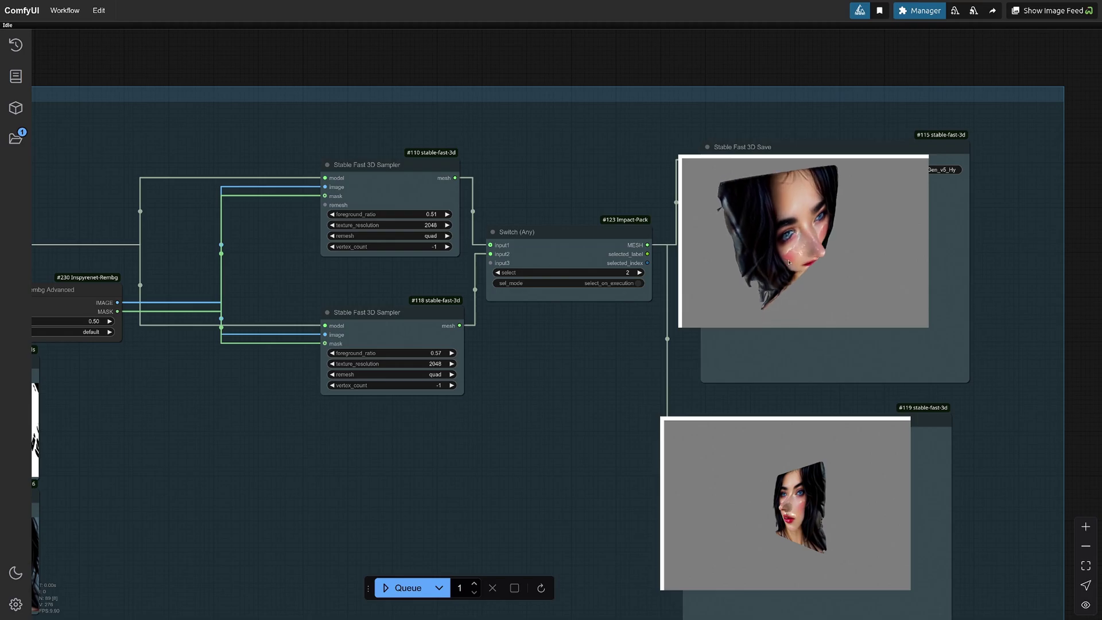
pyautogui.click(496, 273)
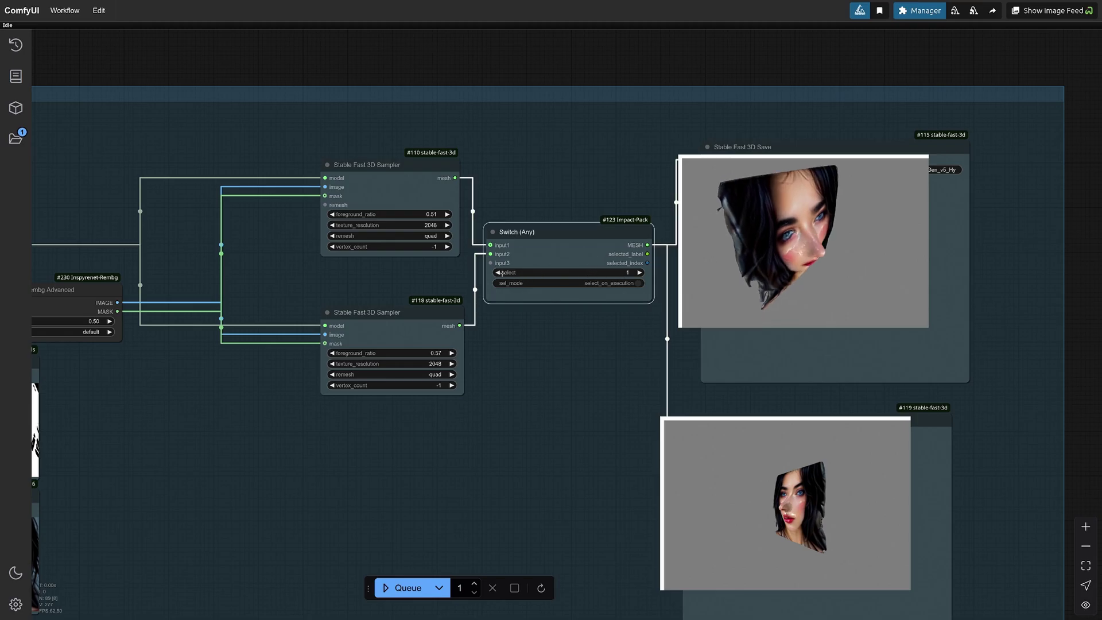
pyautogui.hotkey('ctrl', 'Return')
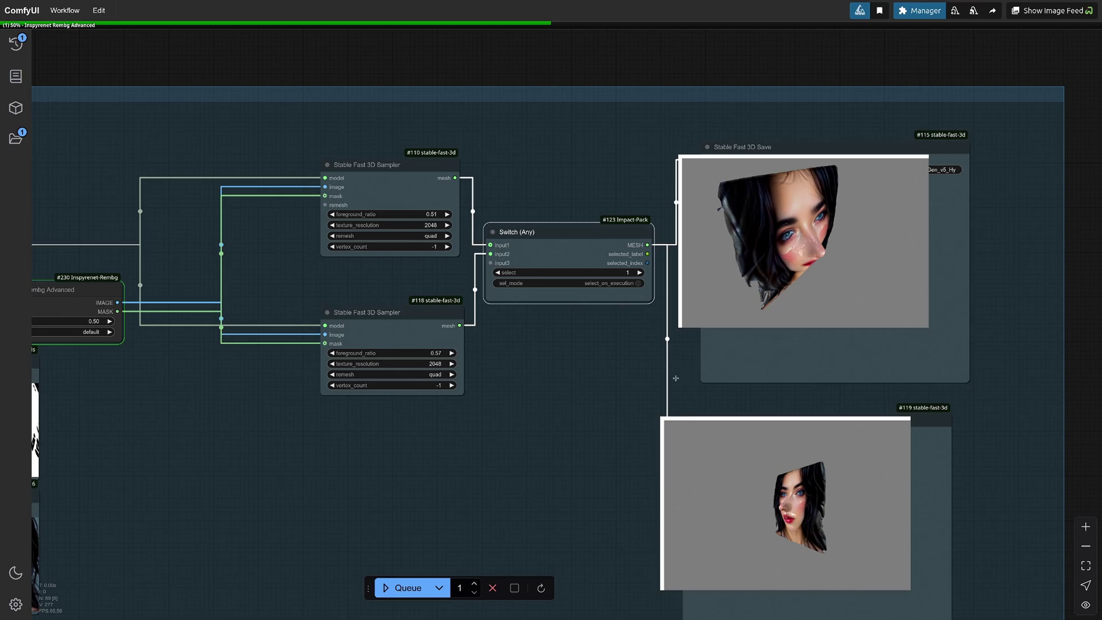
pyautogui.moveTo(676, 379); pyautogui.dragTo(634, 378)
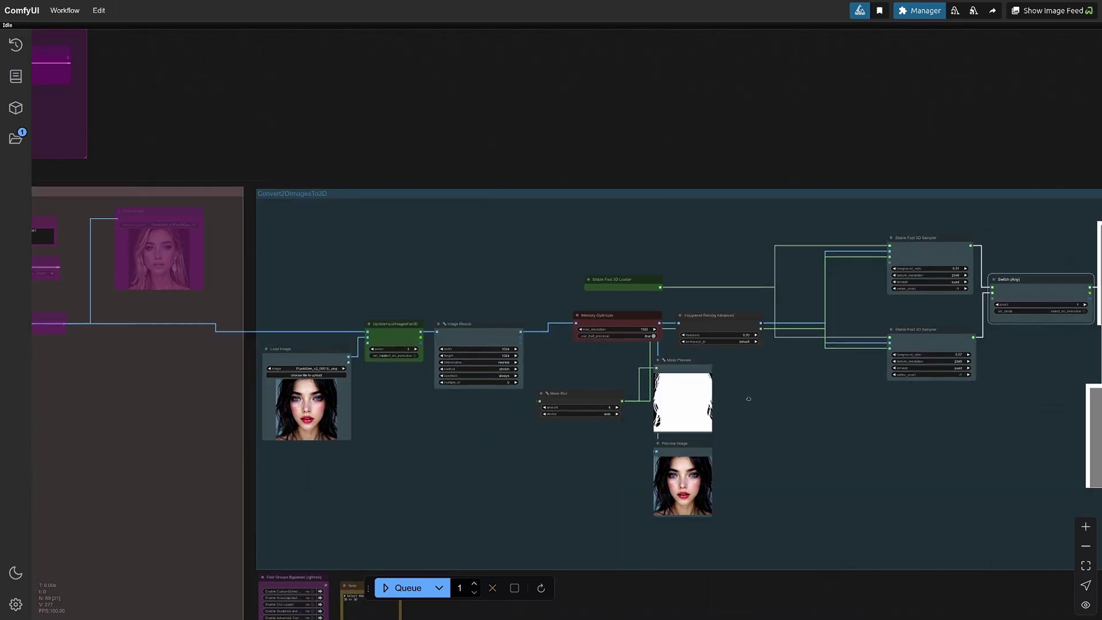
# - Load FluxAIGen_v2_00019_.png as the input portrait and run the workflow
pyautogui.scroll(3, 520, 433)
pyautogui.scroll(3, 520, 433)
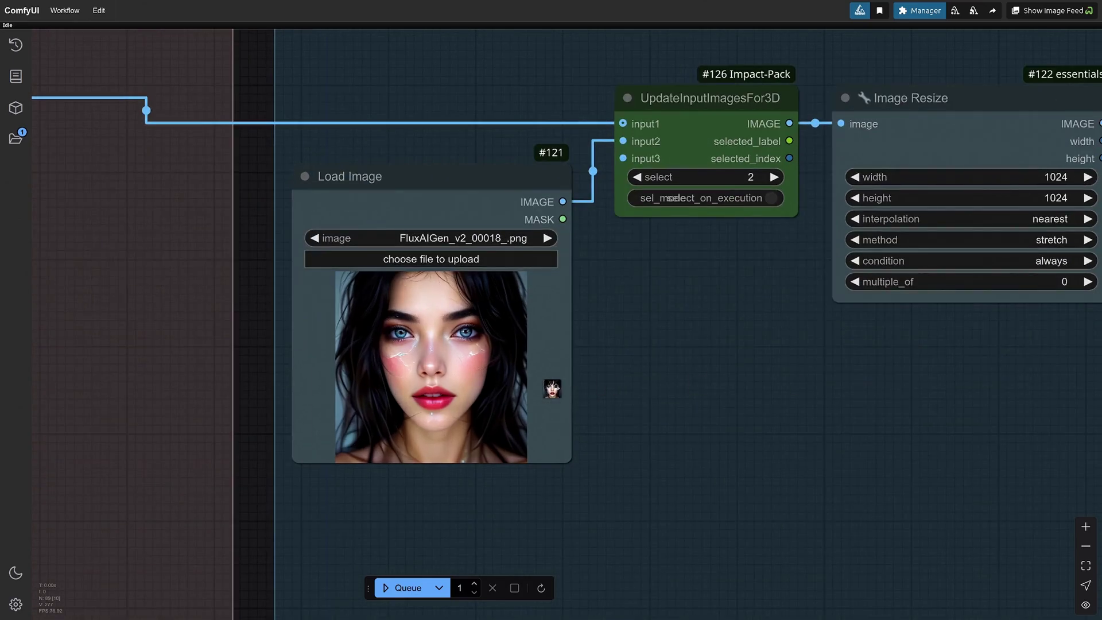
pyautogui.moveTo(551, 387); pyautogui.dragTo(466, 386)
pyautogui.moveTo(658, 383); pyautogui.dragTo(512, 383)
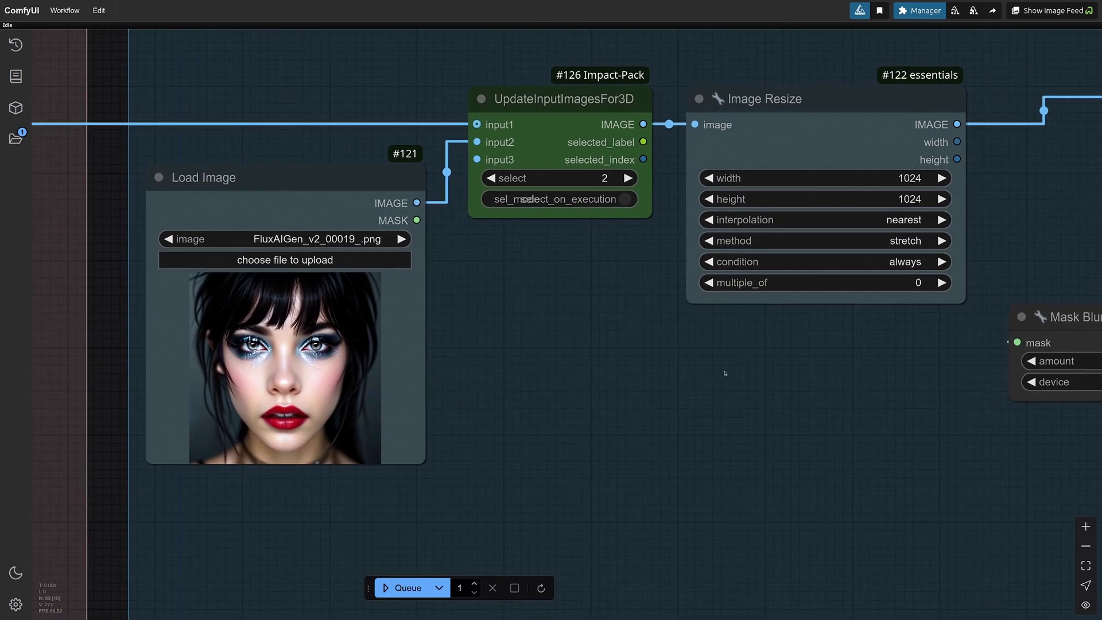
pyautogui.scroll(-2, 520, 429)
pyautogui.scroll(-2, 520, 430)
pyautogui.scroll(-2, 520, 429)
pyautogui.moveTo(520, 430); pyautogui.dragTo(445, 437)
pyautogui.scroll(-1, 445, 438)
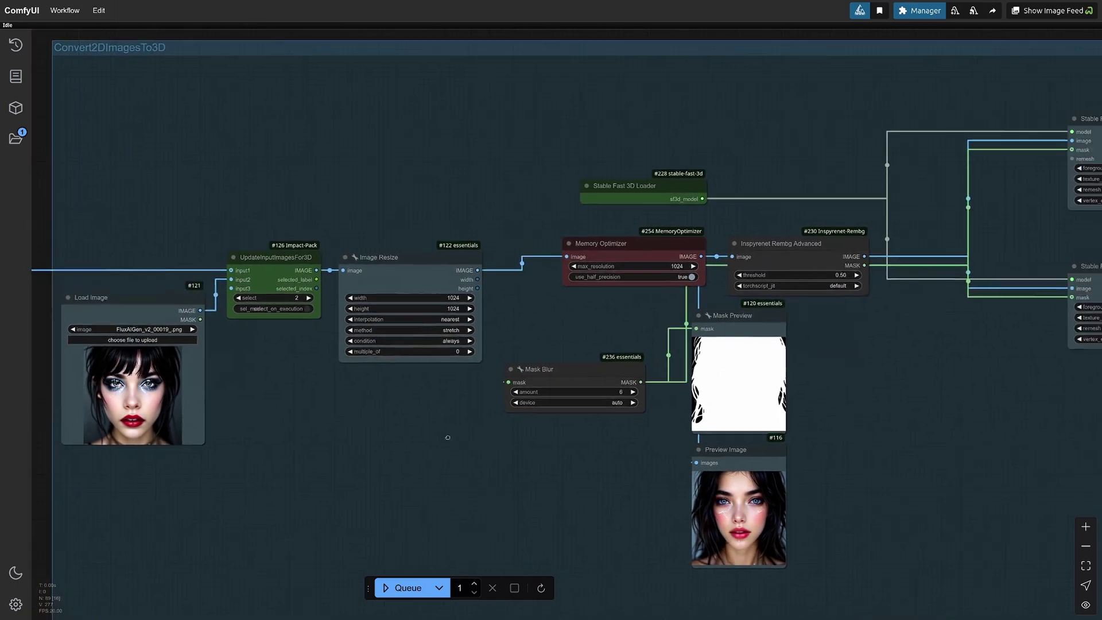
pyautogui.hotkey('ctrl', 'Return')
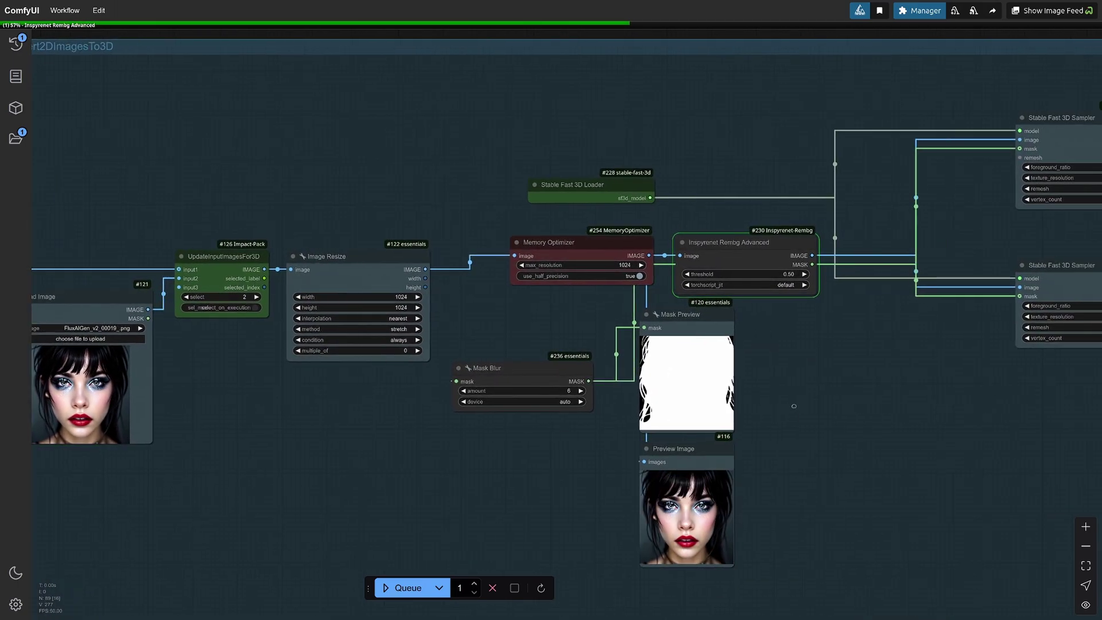
# - Rotate the upper 3D mesh to front view and the lower to side view
pyautogui.moveTo(728, 412); pyautogui.dragTo(470, 407)
pyautogui.moveTo(927, 448); pyautogui.dragTo(577, 448)
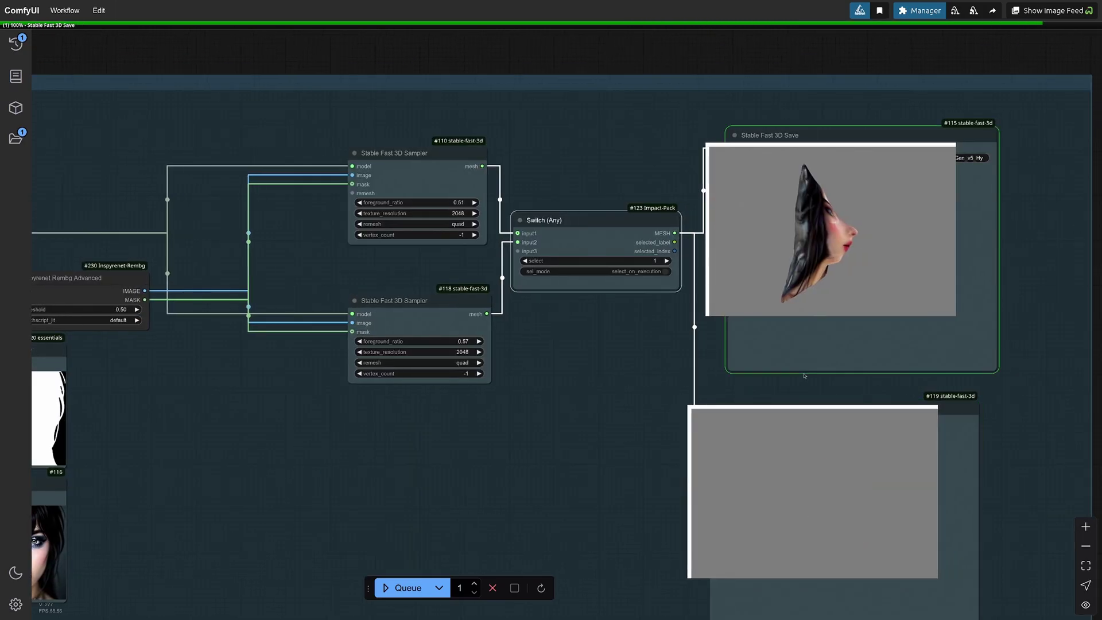
pyautogui.moveTo(801, 238)
pyautogui.mouseDown()
pyautogui.moveTo(863, 262)
pyautogui.moveTo(854, 246)
pyautogui.mouseUp()
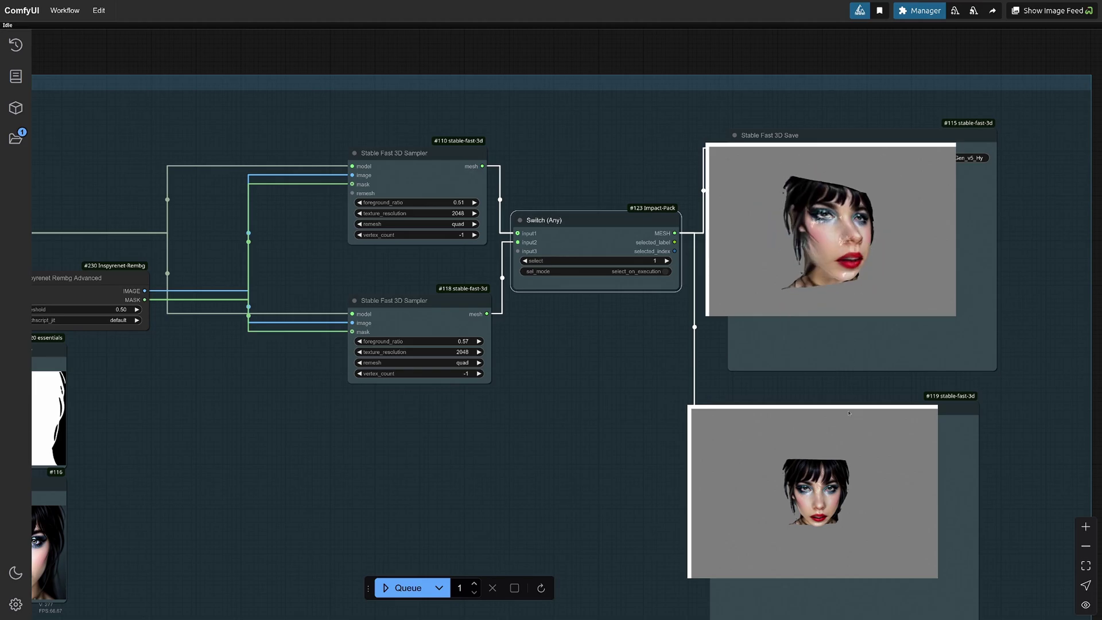
pyautogui.scroll(-3, 819, 392)
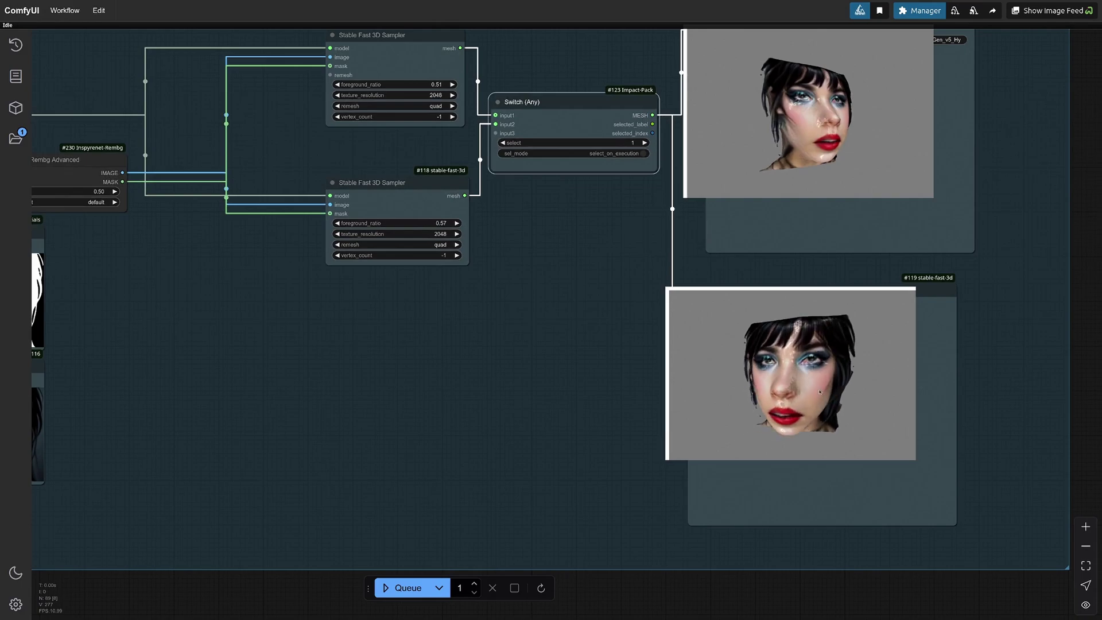
pyautogui.moveTo(862, 396)
pyautogui.mouseDown()
pyautogui.moveTo(769, 395)
pyautogui.moveTo(847, 392)
pyautogui.mouseUp()
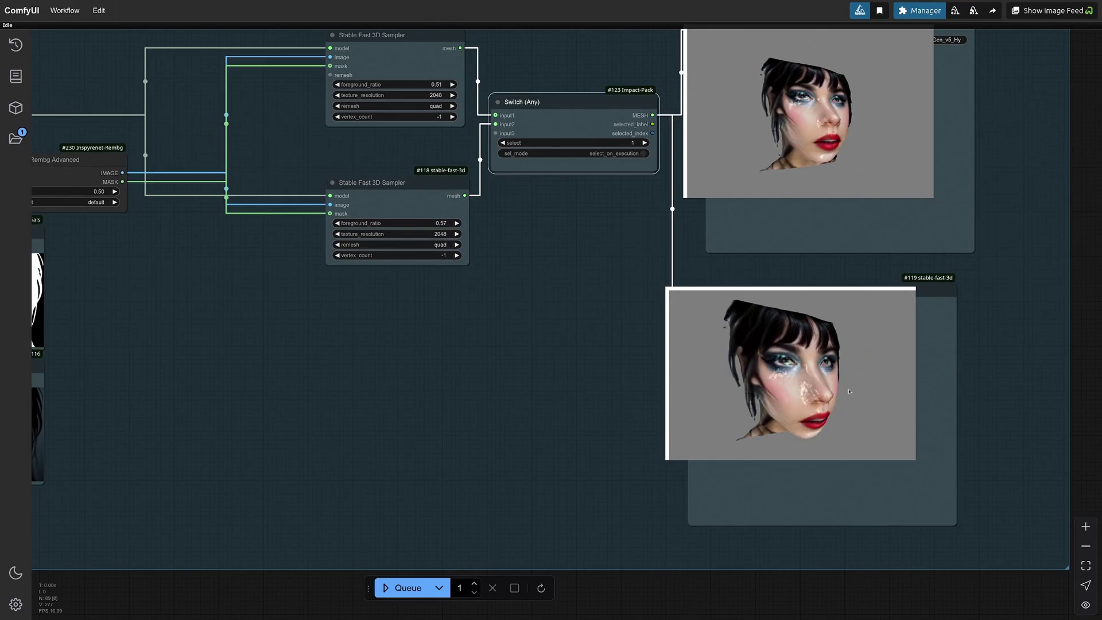
pyautogui.scroll(-3, 847, 392)
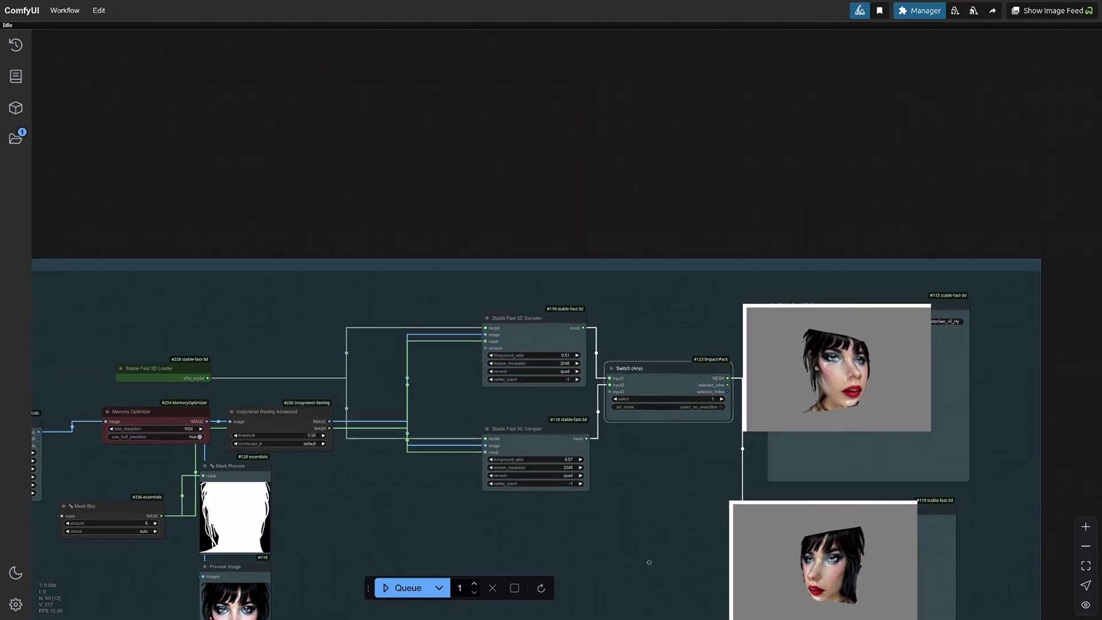
pyautogui.moveTo(587, 378); pyautogui.dragTo(691, 300)
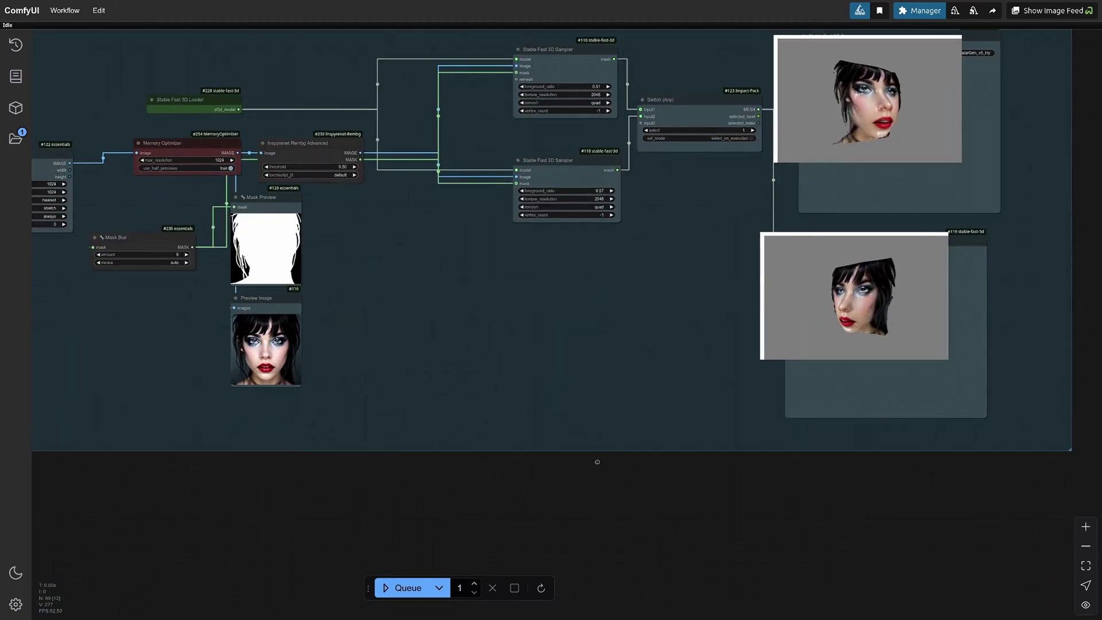
pyautogui.scroll(-2, 765, 484)
pyautogui.scroll(-2, 718, 501)
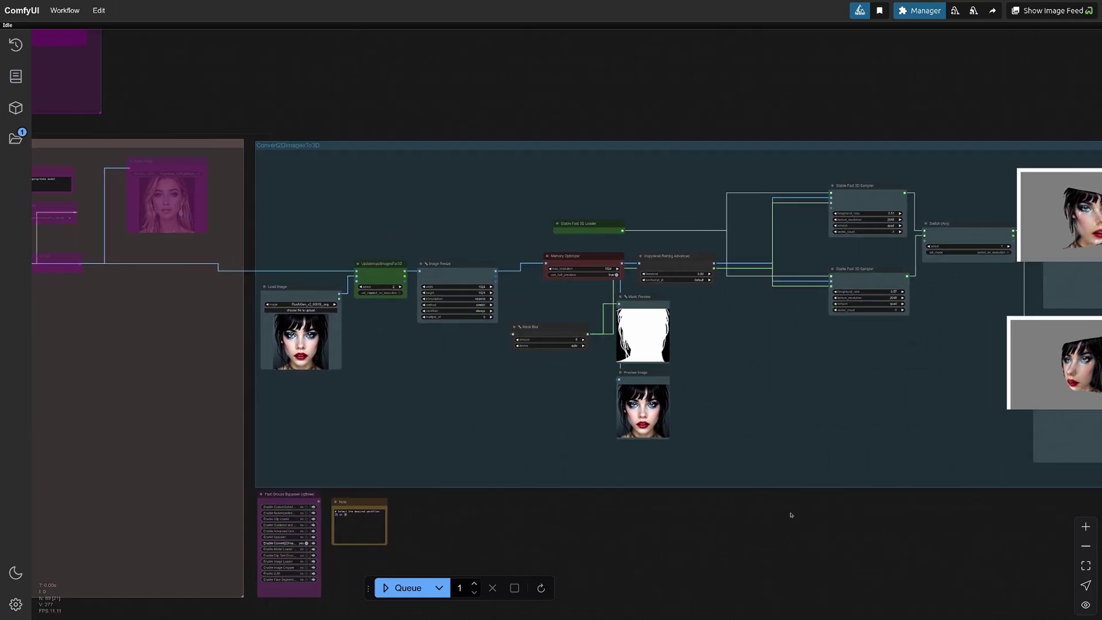
pyautogui.scroll(-4, 790, 515)
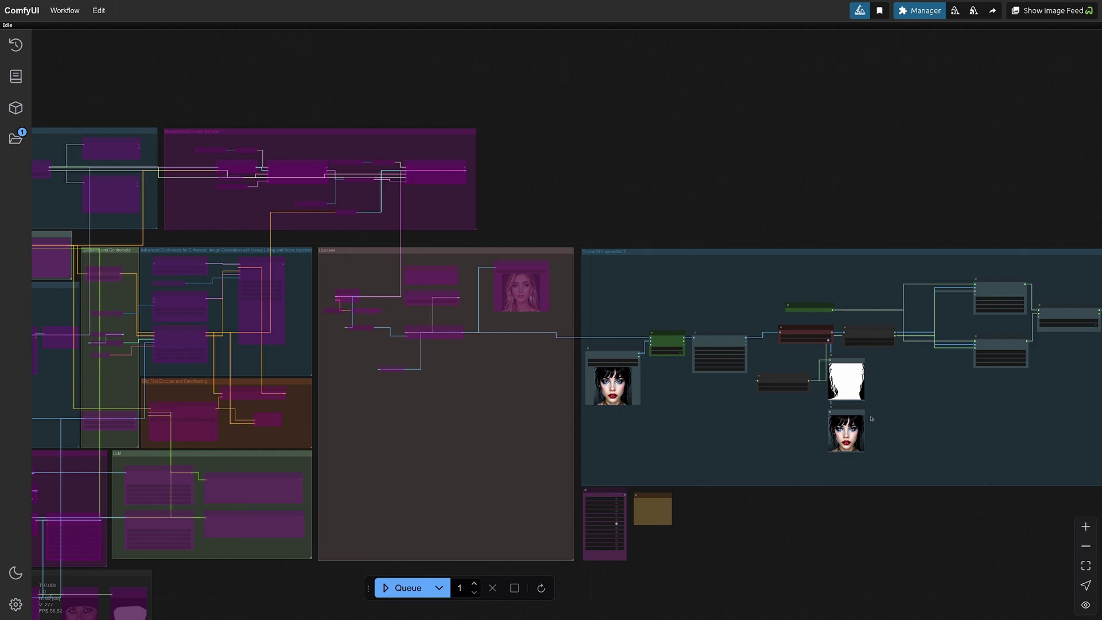
pyautogui.hscroll(-5, 815, 216)
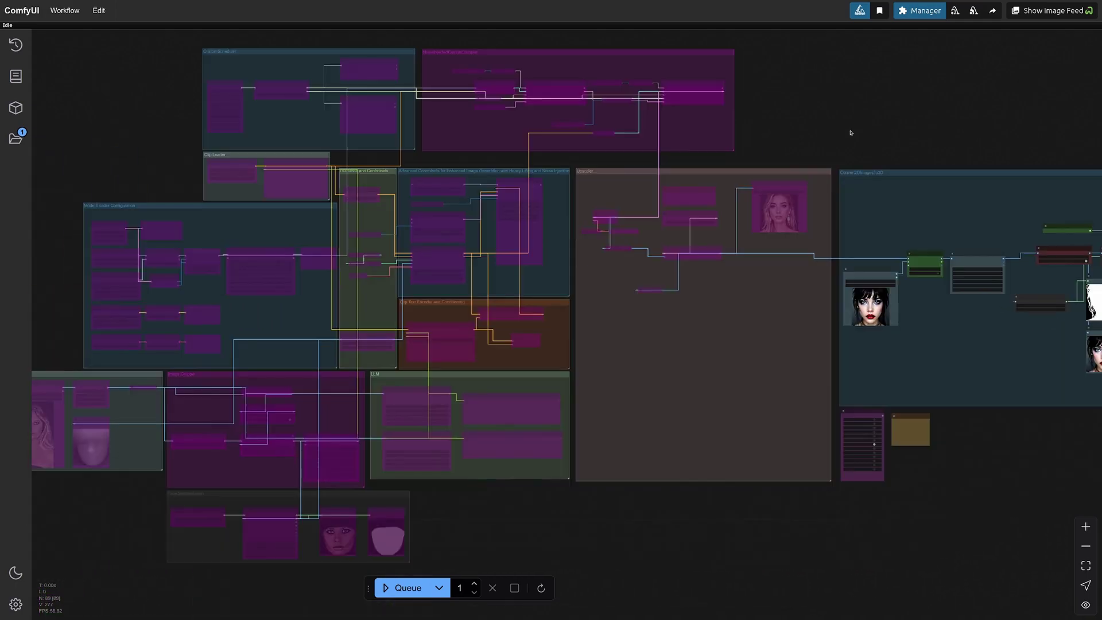
pyautogui.scroll(-2, 803, 413)
pyautogui.scroll(-2, 828, 423)
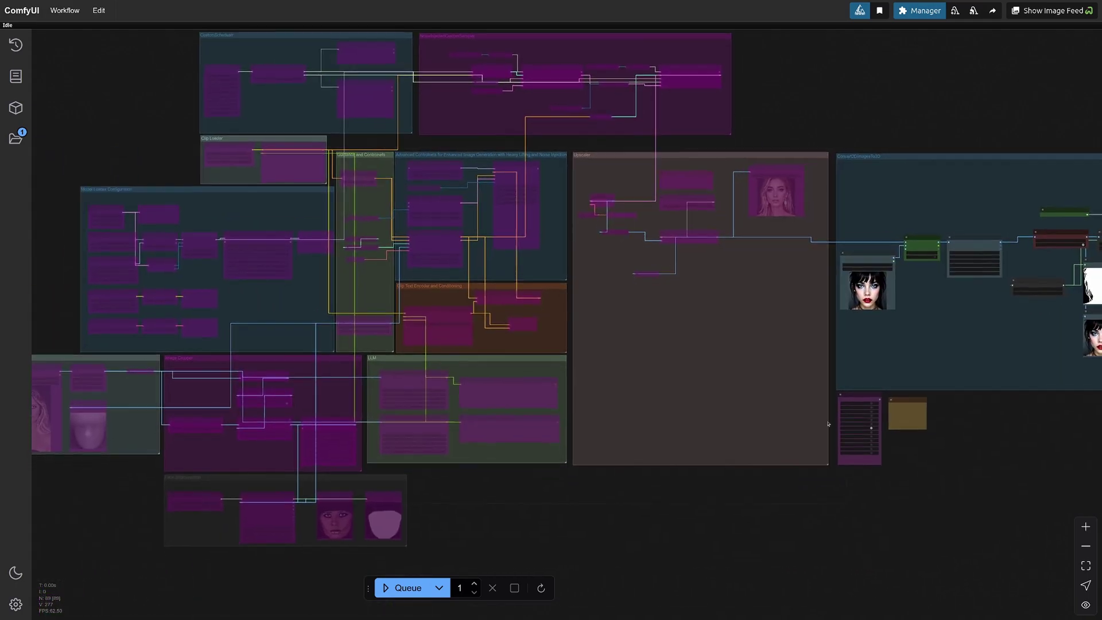
pyautogui.hscroll(4, 831, 485)
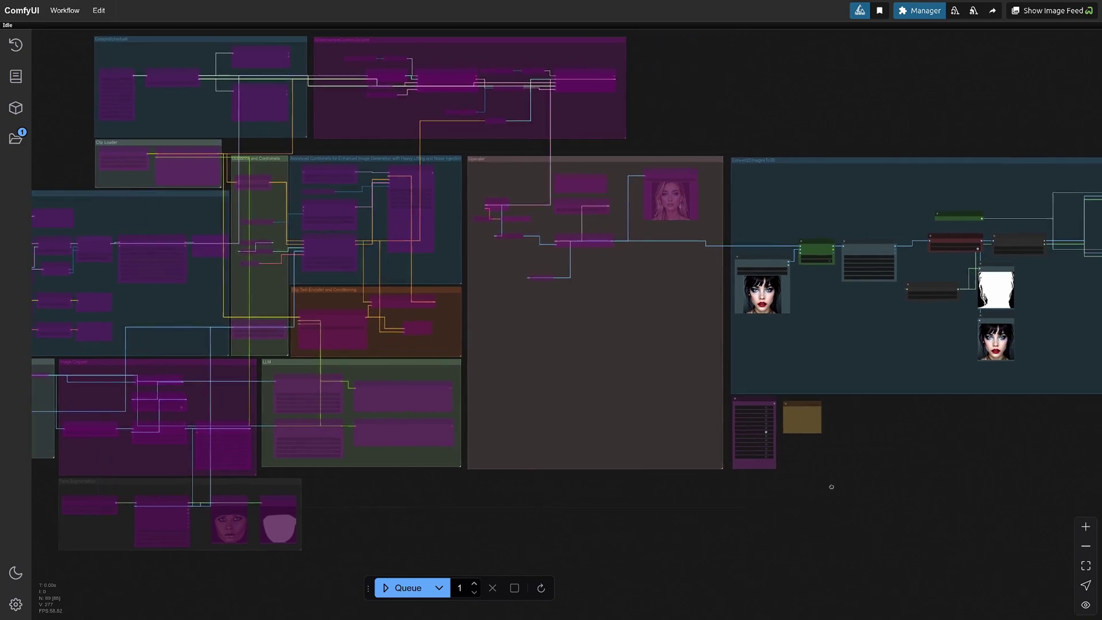
pyautogui.hscroll(1, 847, 485)
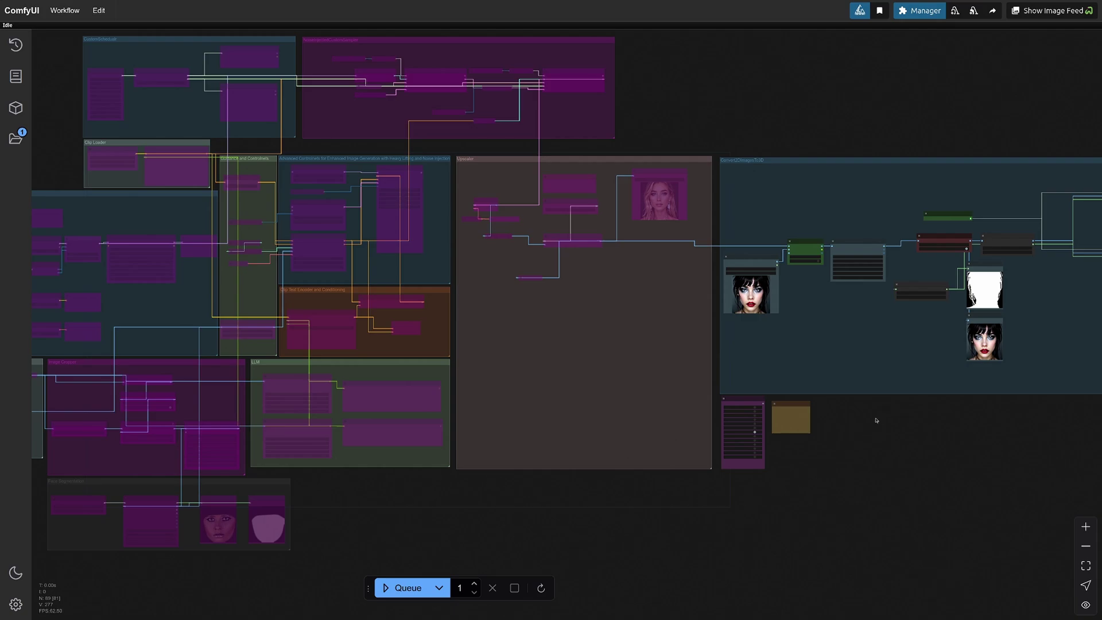
pyautogui.moveTo(900, 433); pyautogui.dragTo(653, 436)
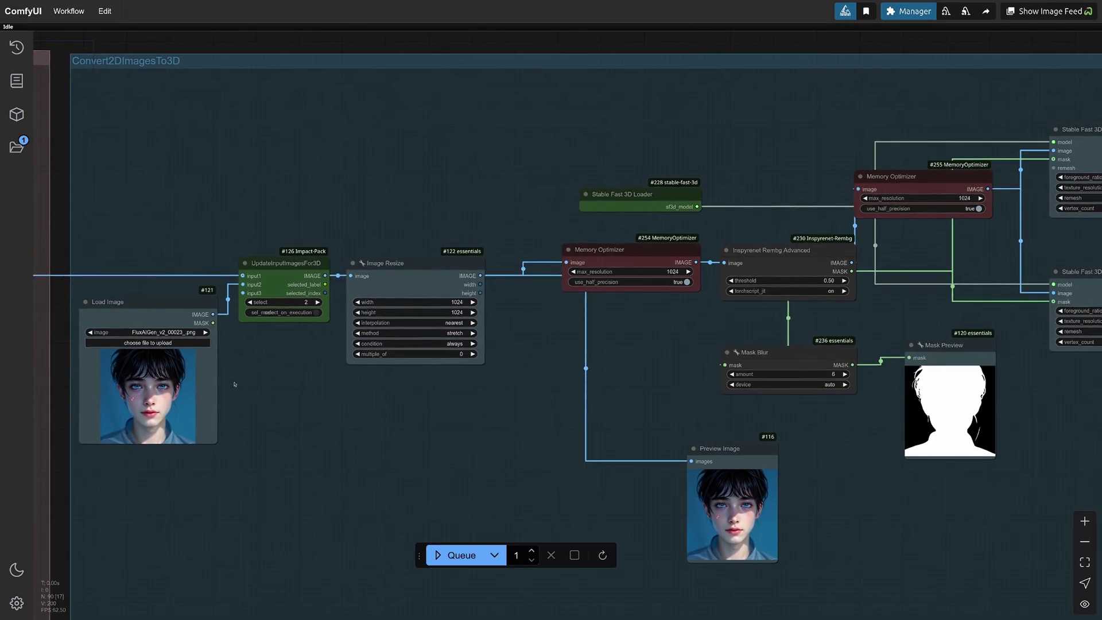
pyautogui.scroll(2, 234, 384)
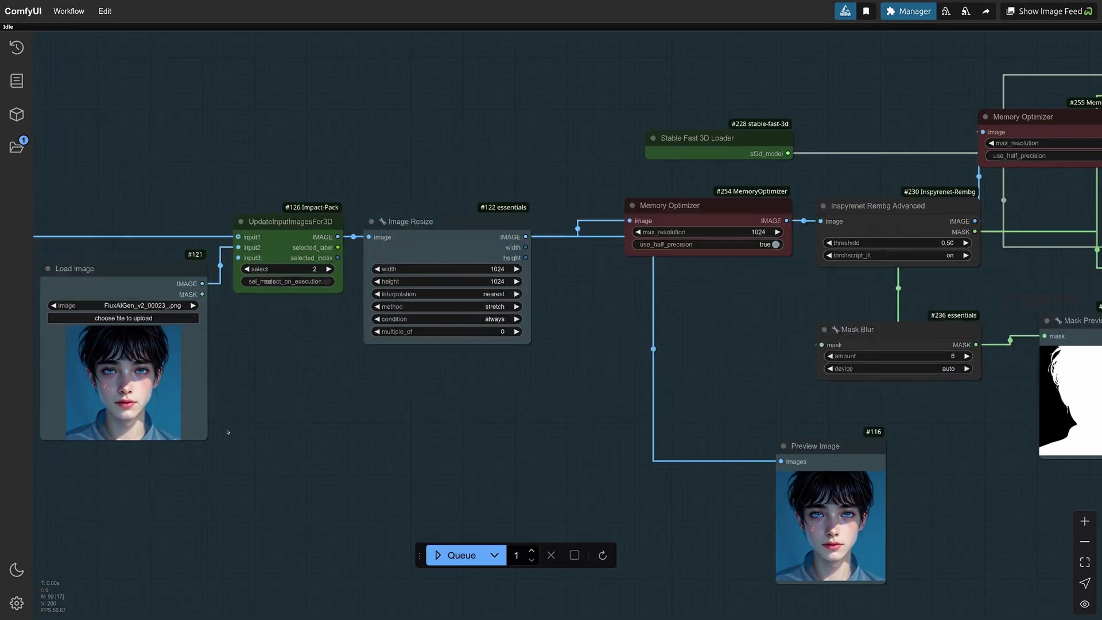
pyautogui.scroll(3, 381, 418)
pyautogui.scroll(-5, 510, 406)
pyautogui.hscroll(10, 510, 407)
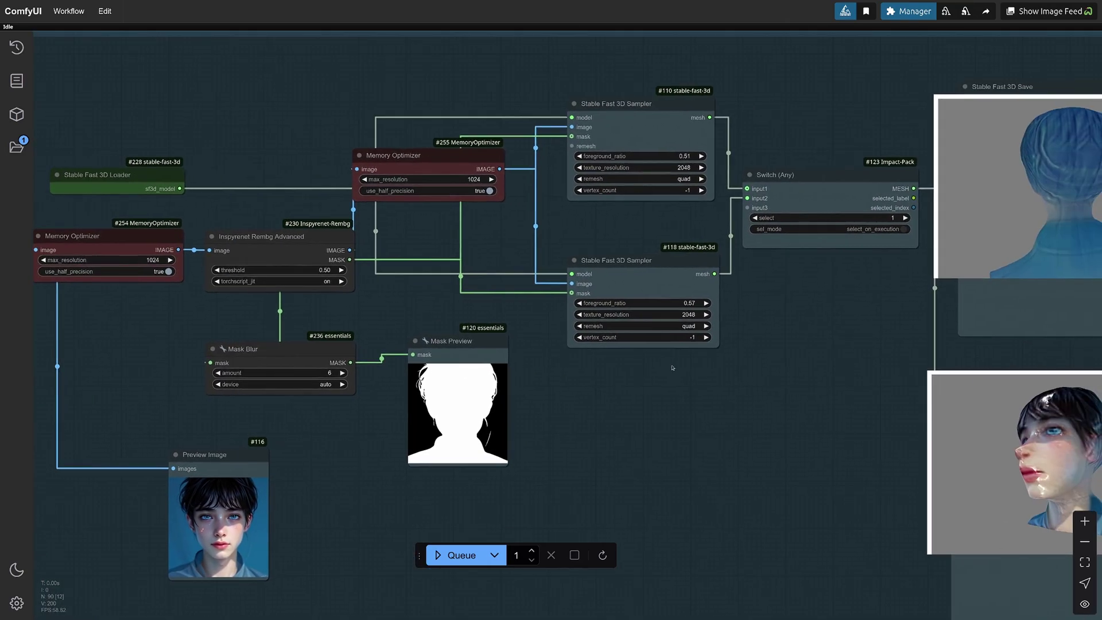
pyautogui.hscroll(5, 881, 358)
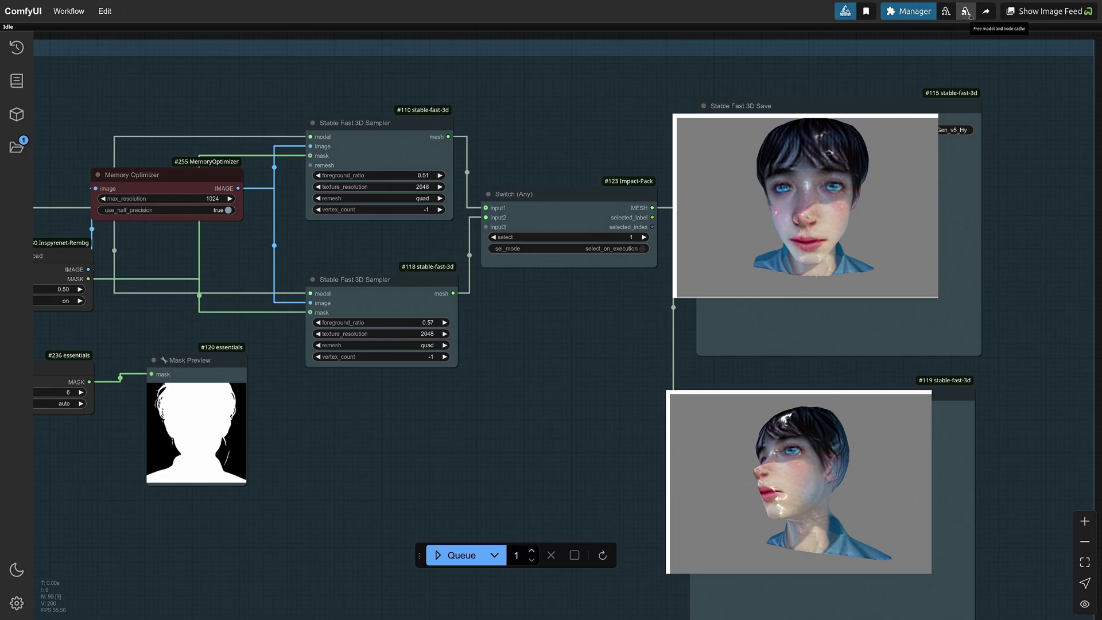
pyautogui.click(908, 11)
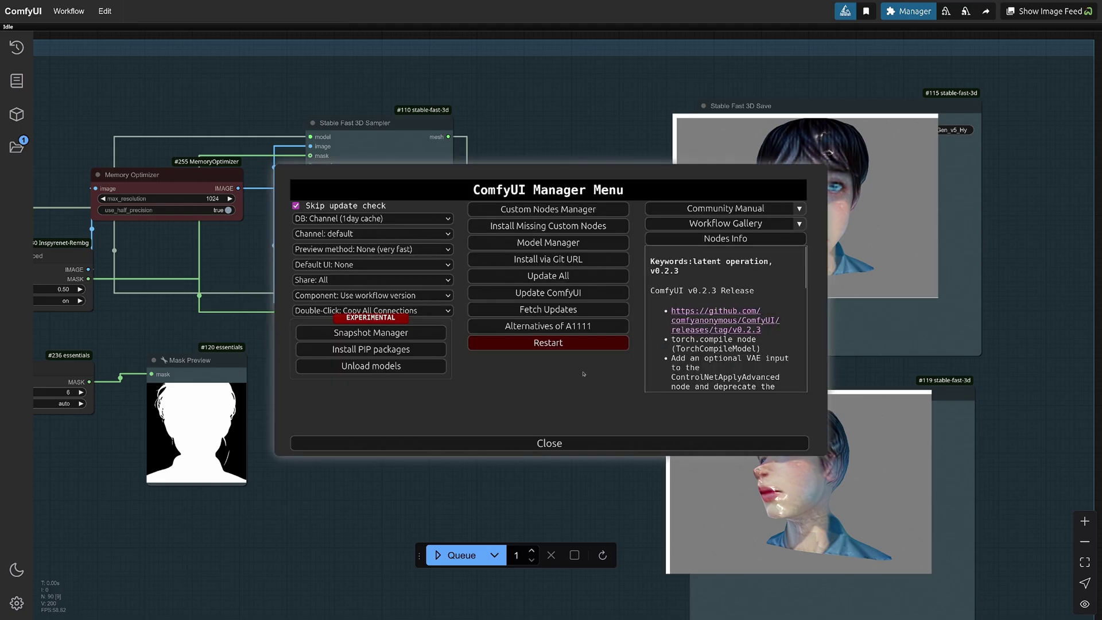
pyautogui.click(550, 444)
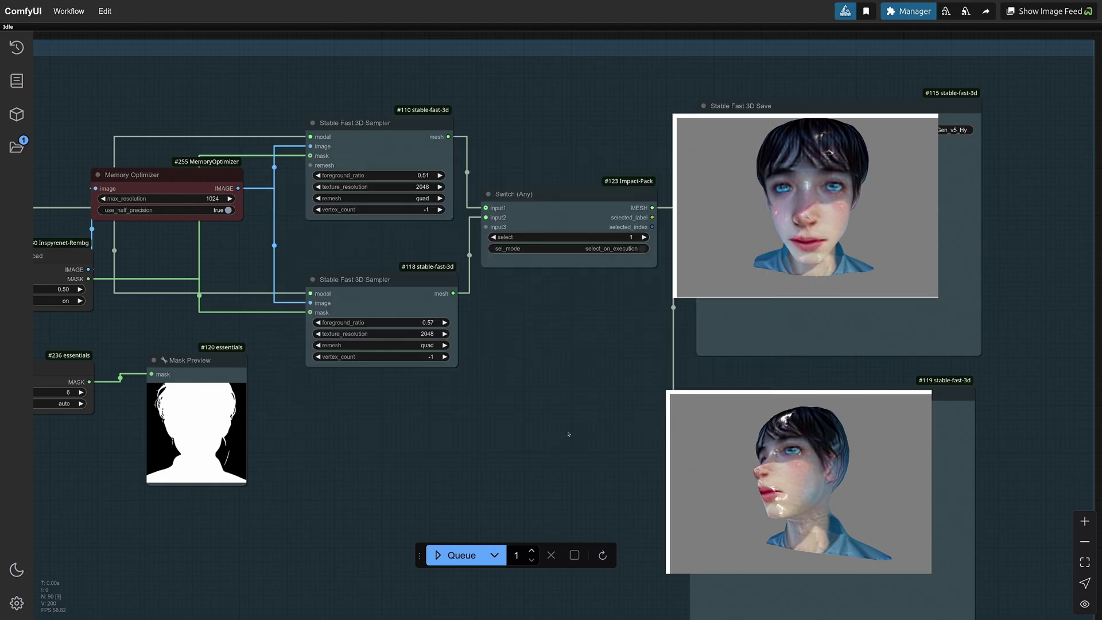
pyautogui.moveTo(592, 394); pyautogui.dragTo(609, 389)
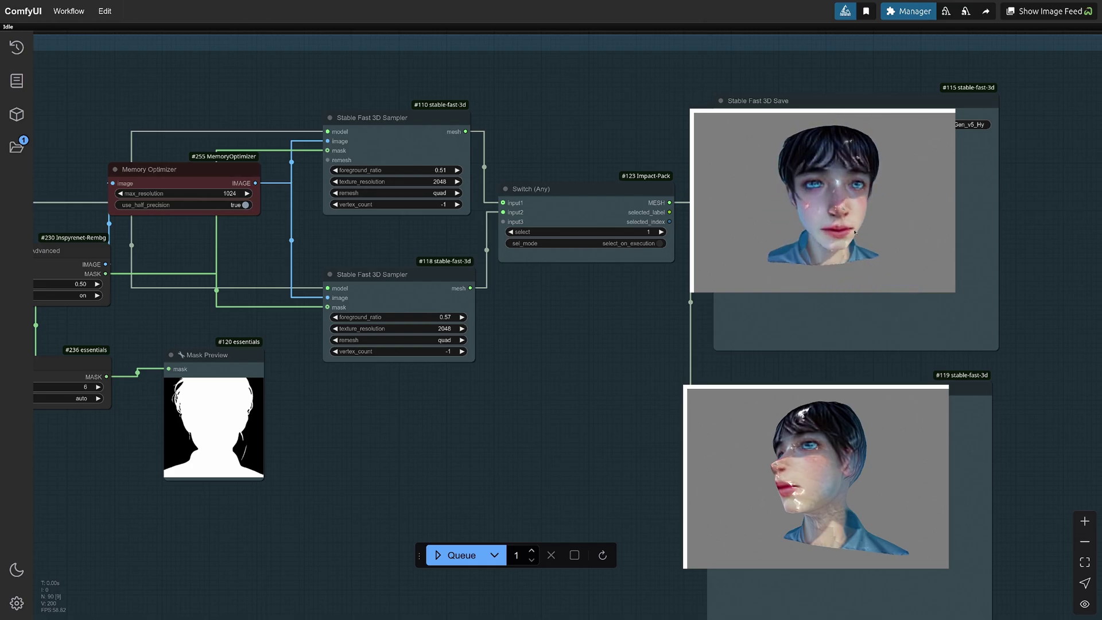
pyautogui.moveTo(862, 231); pyautogui.dragTo(761, 224)
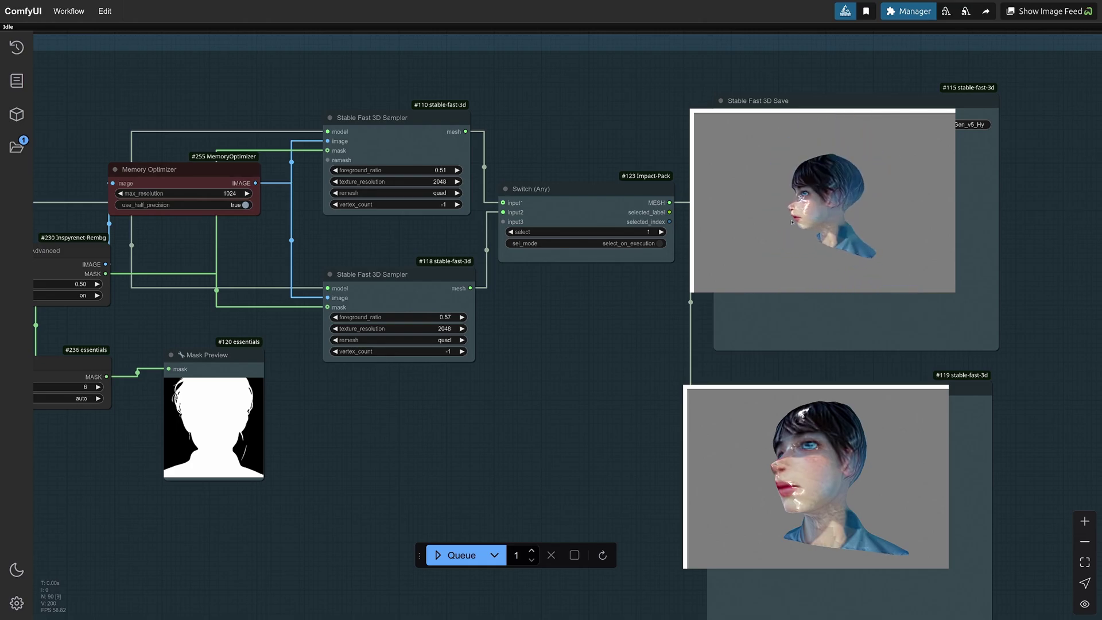
# - Zoom out and pan to the image input nodes holding FluxAIGen_v2_00028_.png
pyautogui.scroll(-3, 832, 316)
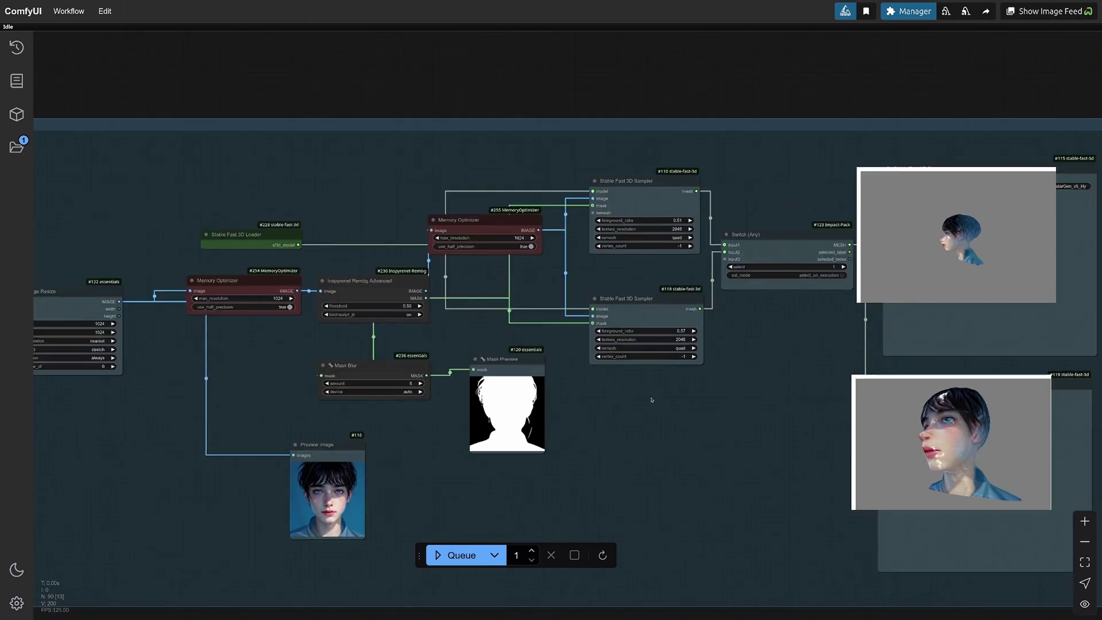
pyautogui.moveTo(746, 287); pyautogui.dragTo(896, 392)
pyautogui.scroll(5, 417, 375)
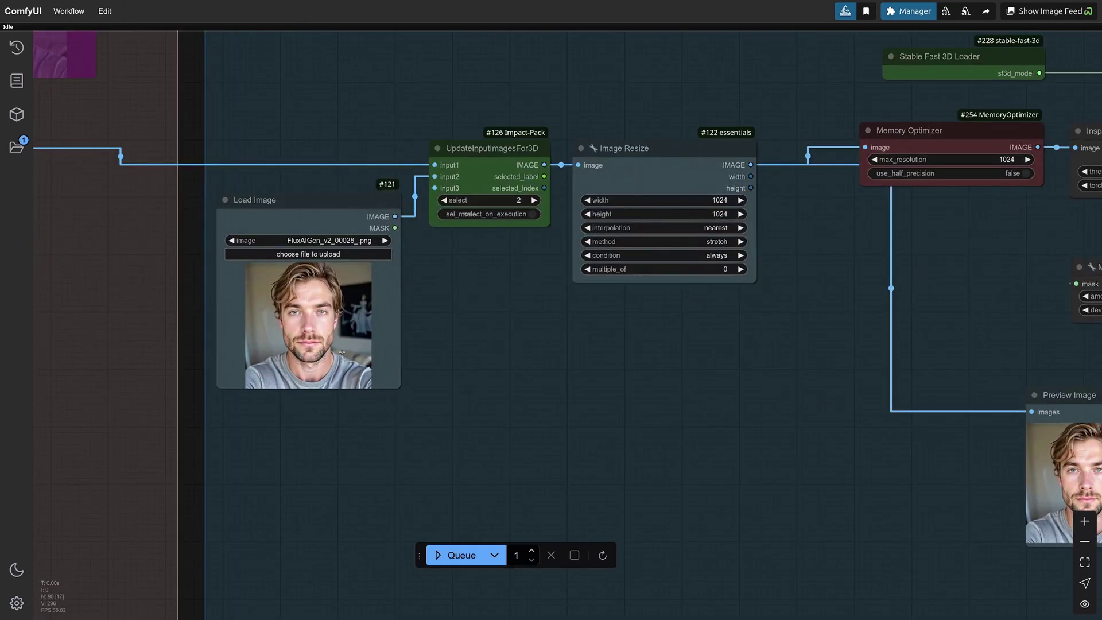
pyautogui.scroll(2, 401, 324)
pyautogui.scroll(5, 402, 324)
pyautogui.scroll(2, 402, 324)
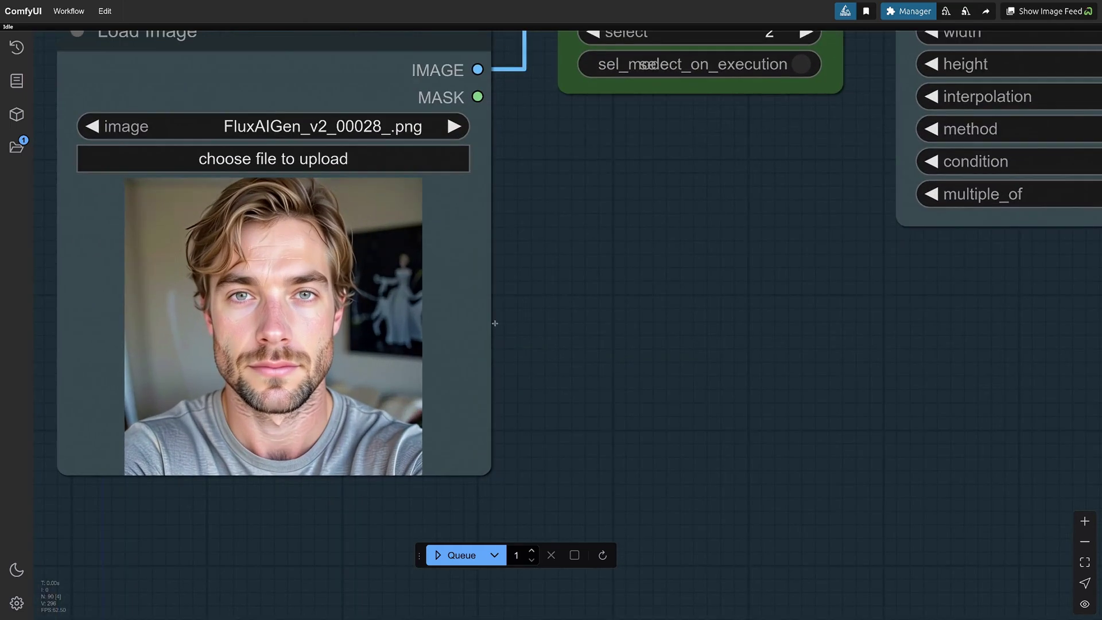
pyautogui.moveTo(494, 323); pyautogui.dragTo(730, 344)
pyautogui.scroll(-2, 570, 367)
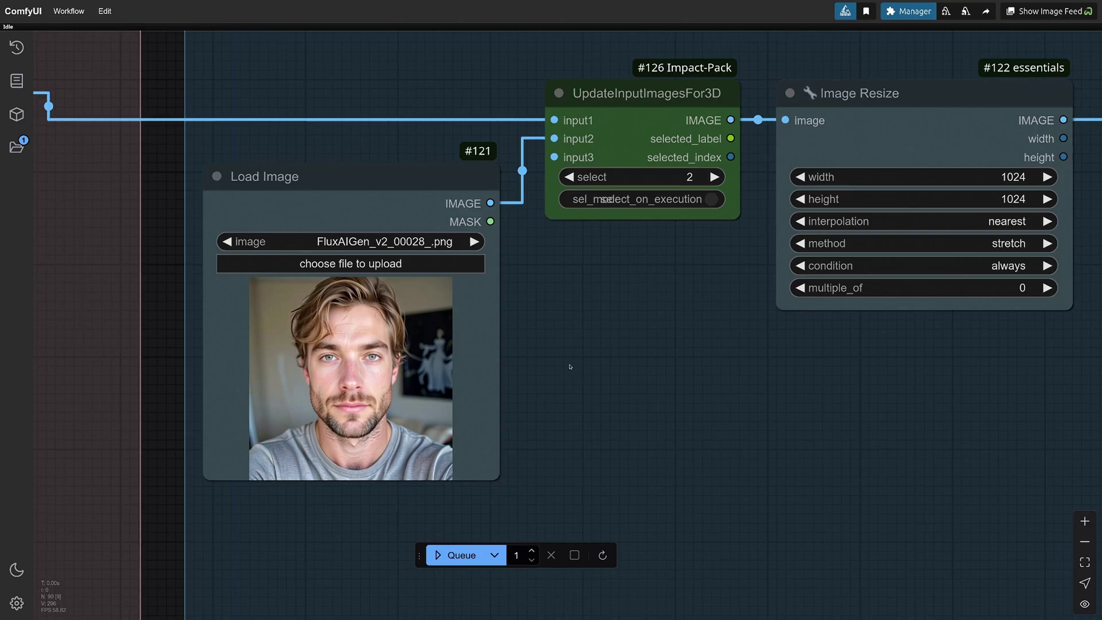
pyautogui.scroll(-2, 570, 366)
# - Pan across the Convert2DImagesTo3D group to the samplers and Switch (Any) node
pyautogui.moveTo(689, 374); pyautogui.dragTo(509, 389)
pyautogui.scroll(-1, 818, 397)
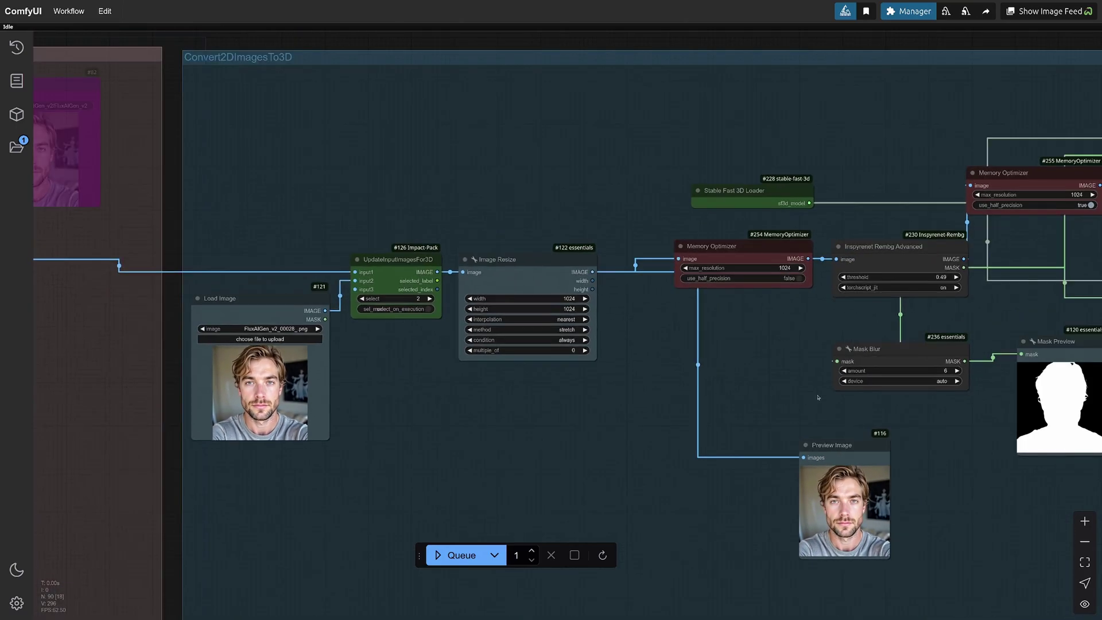
pyautogui.moveTo(594, 381); pyautogui.dragTo(369, 381)
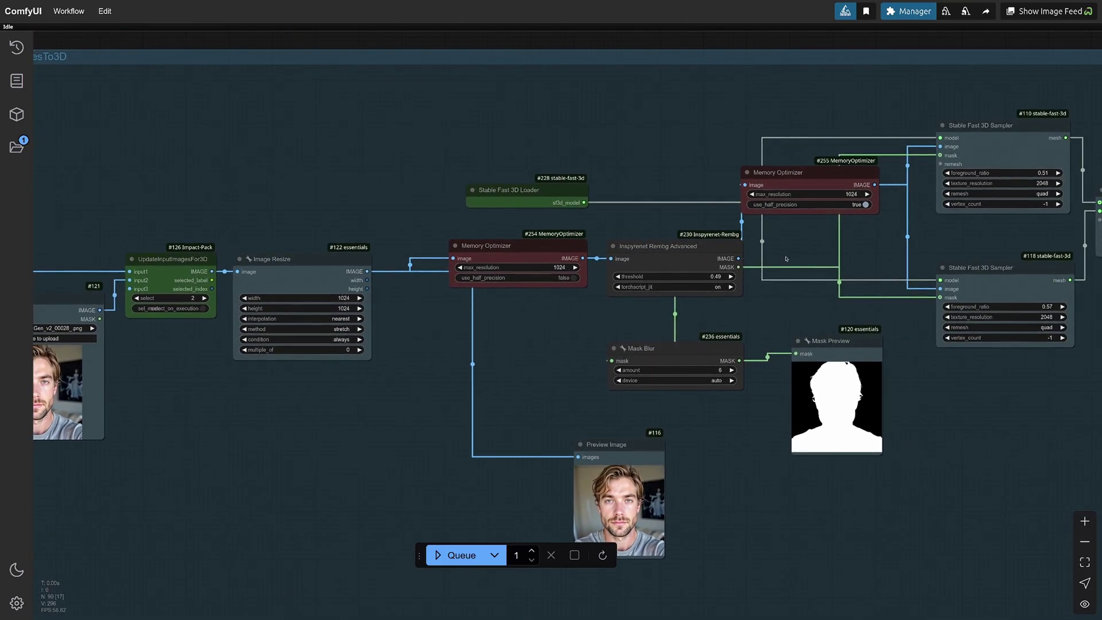
pyautogui.moveTo(786, 258); pyautogui.dragTo(610, 272)
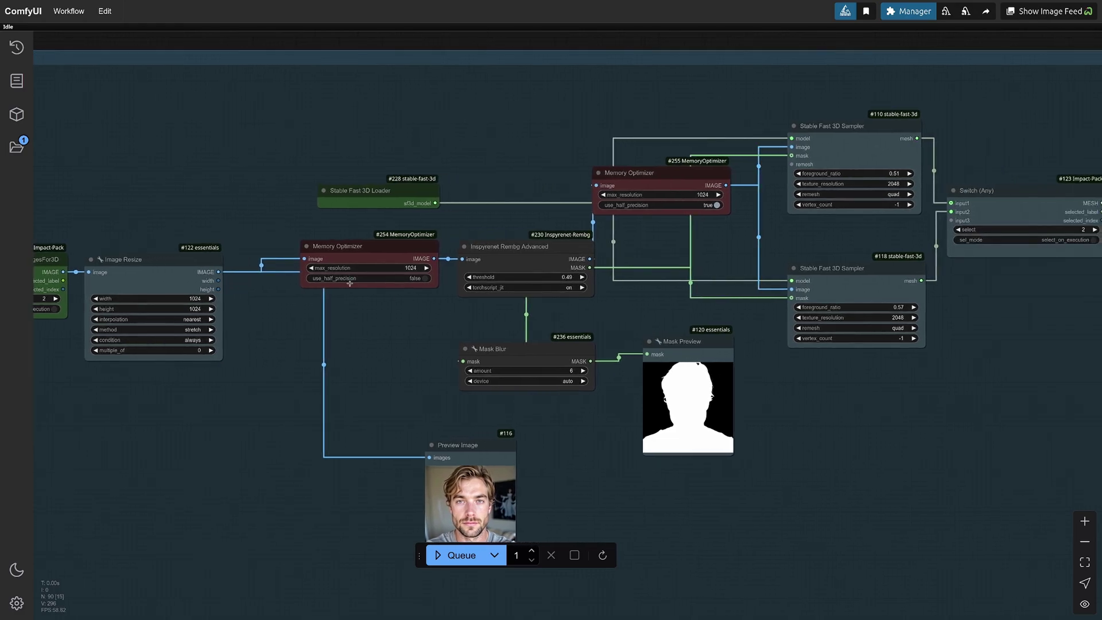
pyautogui.moveTo(411, 315); pyautogui.dragTo(374, 315)
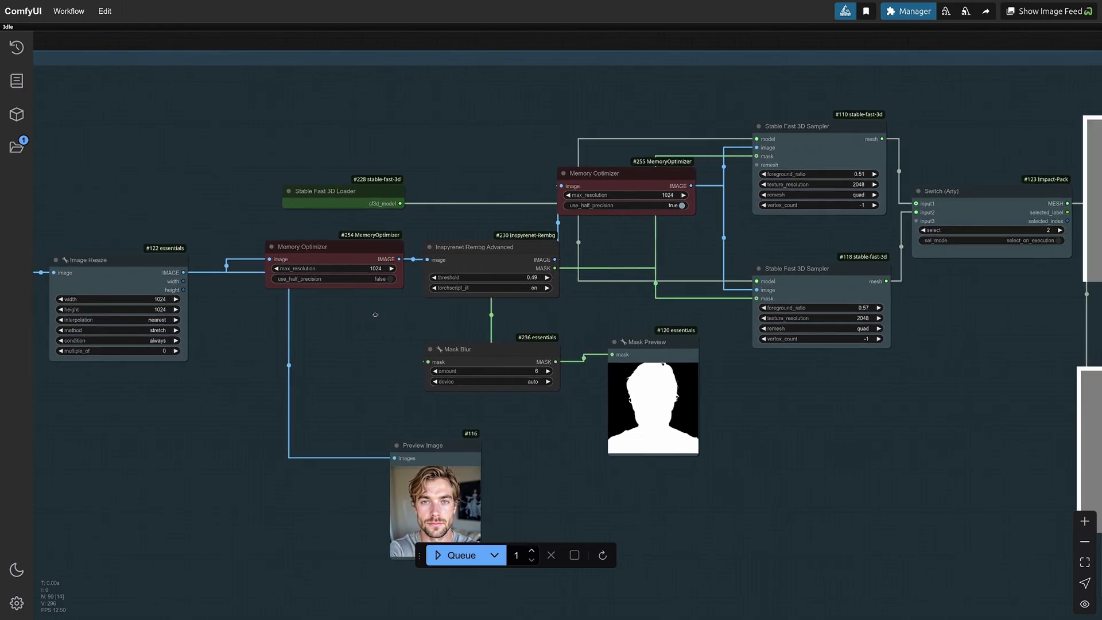
# - Spin the bearded man's saved 3D head through three-quarter, profile and front views
pyautogui.moveTo(694, 249); pyautogui.dragTo(573, 255)
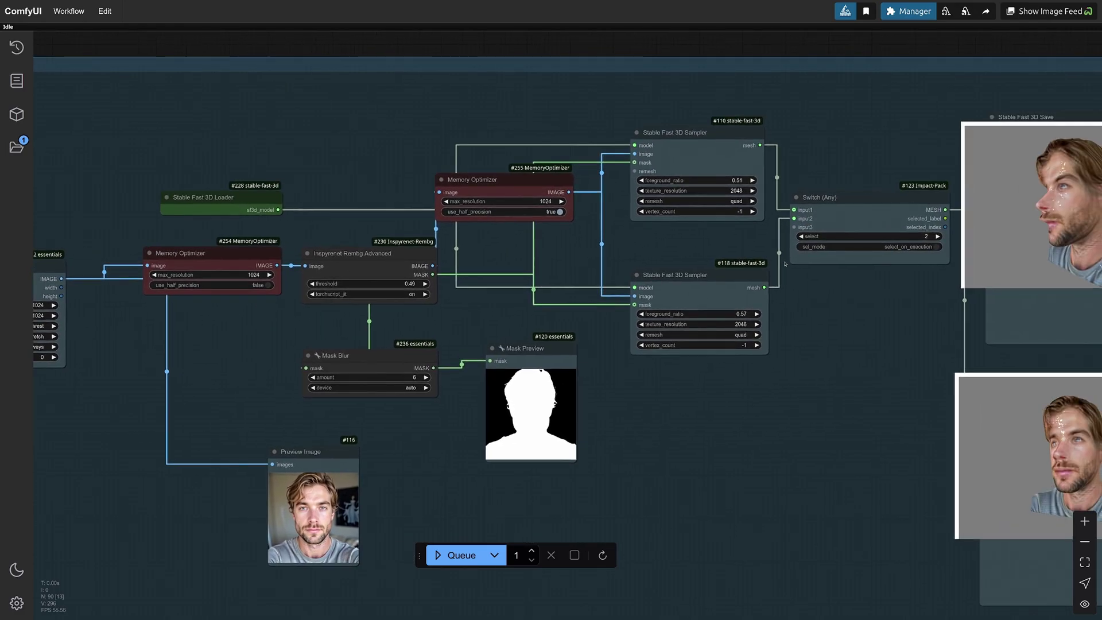
pyautogui.moveTo(739, 303); pyautogui.dragTo(378, 346)
pyautogui.moveTo(717, 247)
pyautogui.mouseDown()
pyautogui.moveTo(775, 246)
pyautogui.moveTo(602, 253)
pyautogui.moveTo(744, 256)
pyautogui.mouseUp()
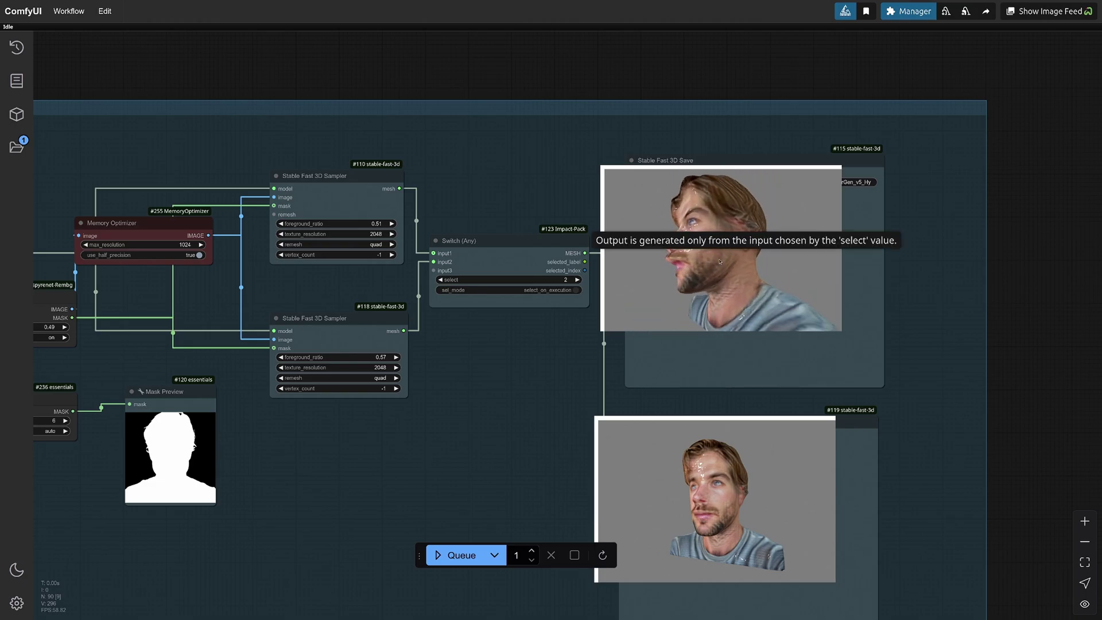
pyautogui.moveTo(744, 255)
pyautogui.mouseDown()
pyautogui.moveTo(733, 262)
pyautogui.moveTo(774, 265)
pyautogui.mouseUp()
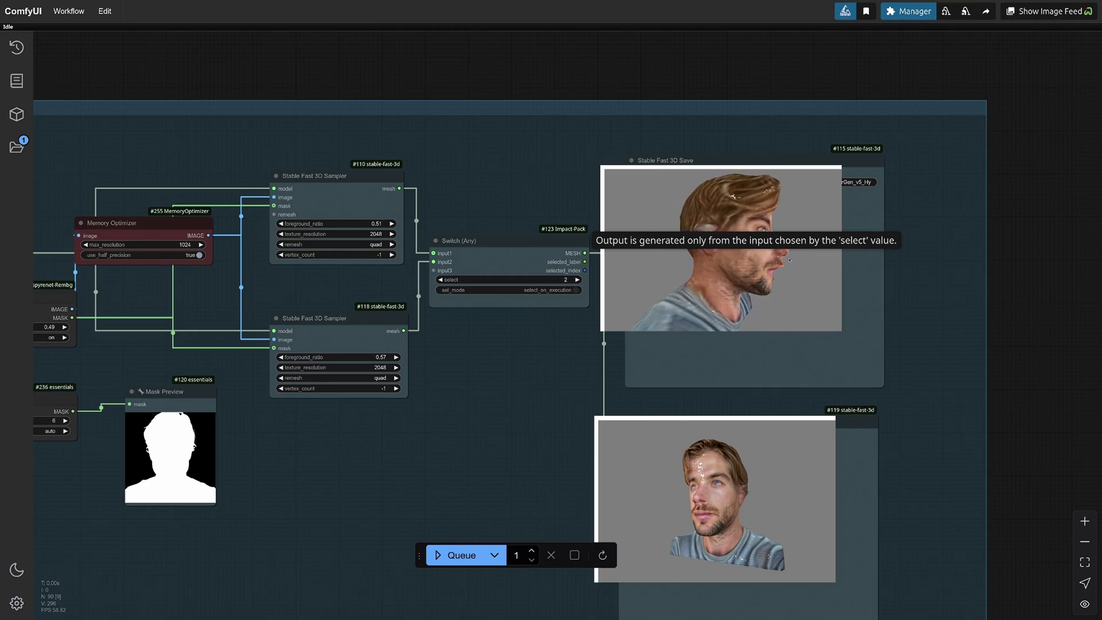
pyautogui.moveTo(766, 276); pyautogui.dragTo(689, 275)
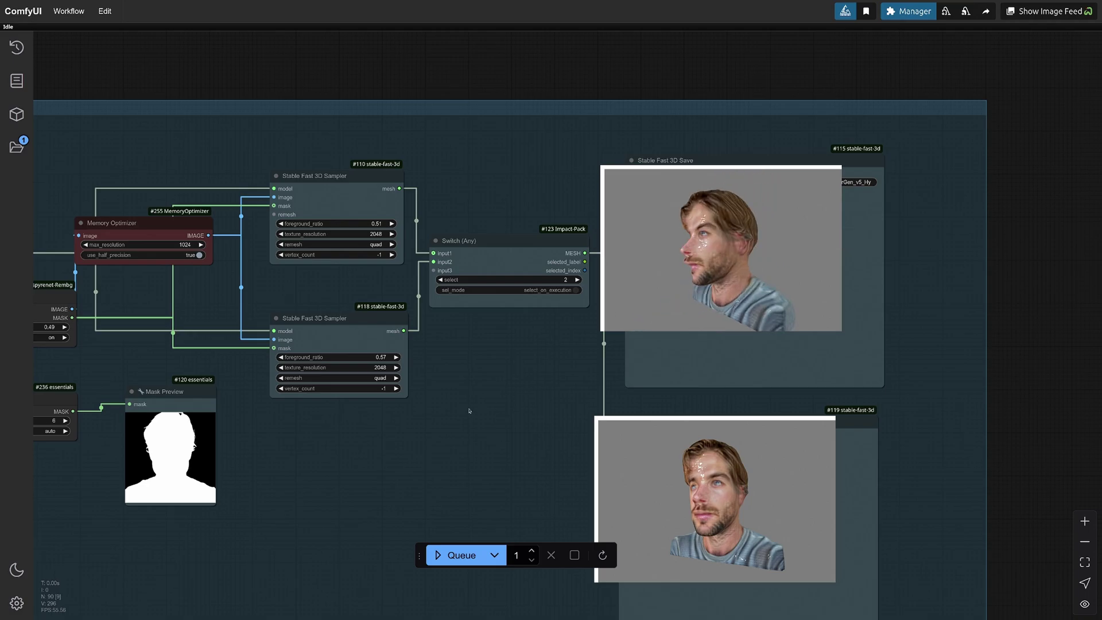
pyautogui.moveTo(464, 385); pyautogui.dragTo(540, 388)
pyautogui.moveTo(763, 270); pyautogui.dragTo(839, 268)
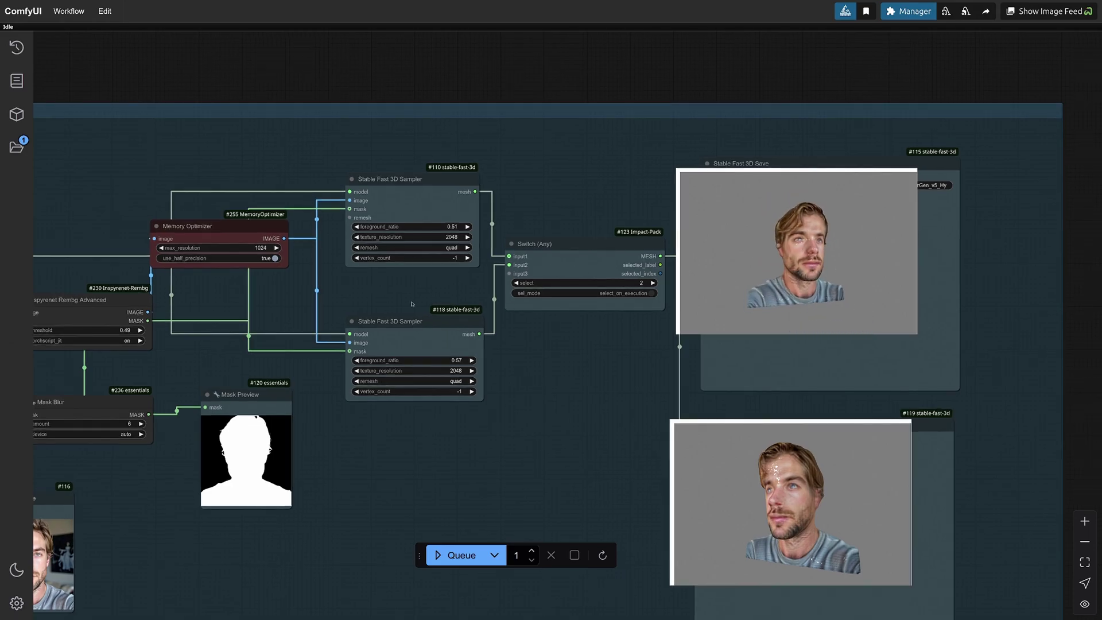
pyautogui.moveTo(193, 316); pyautogui.dragTo(388, 317)
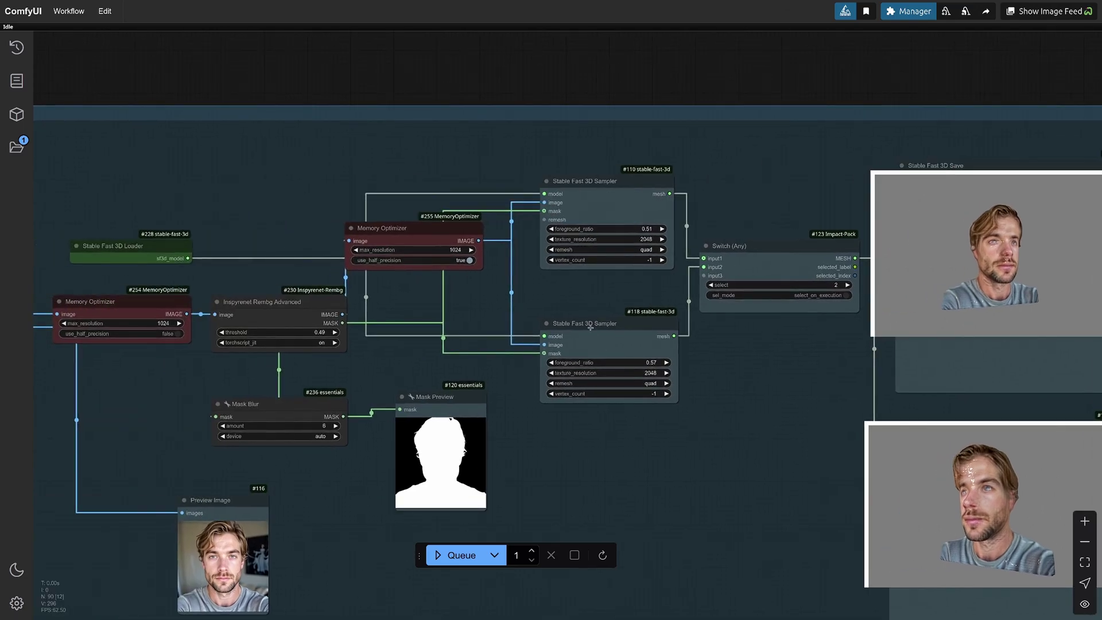
# - Set Switch (Any) select to 1 and rerun the workflow to regenerate the head
pyautogui.click(711, 286)
pyautogui.moveTo(731, 363); pyautogui.dragTo(665, 361)
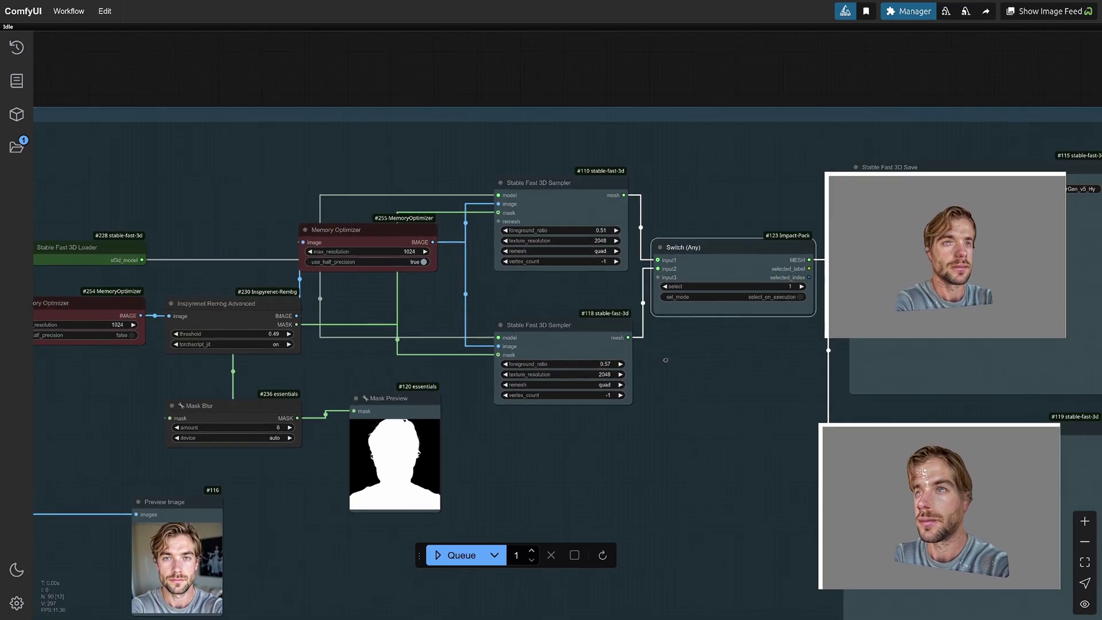
pyautogui.hotkey('ctrl', 'Return')
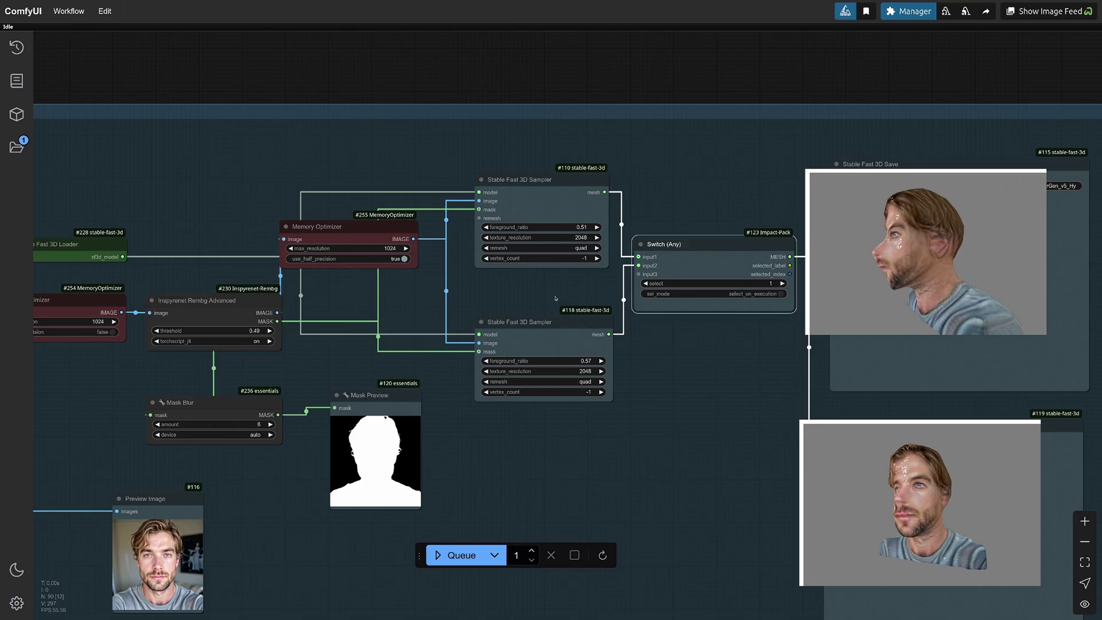
pyautogui.scroll(2, 555, 298)
pyautogui.scroll(1, 551, 272)
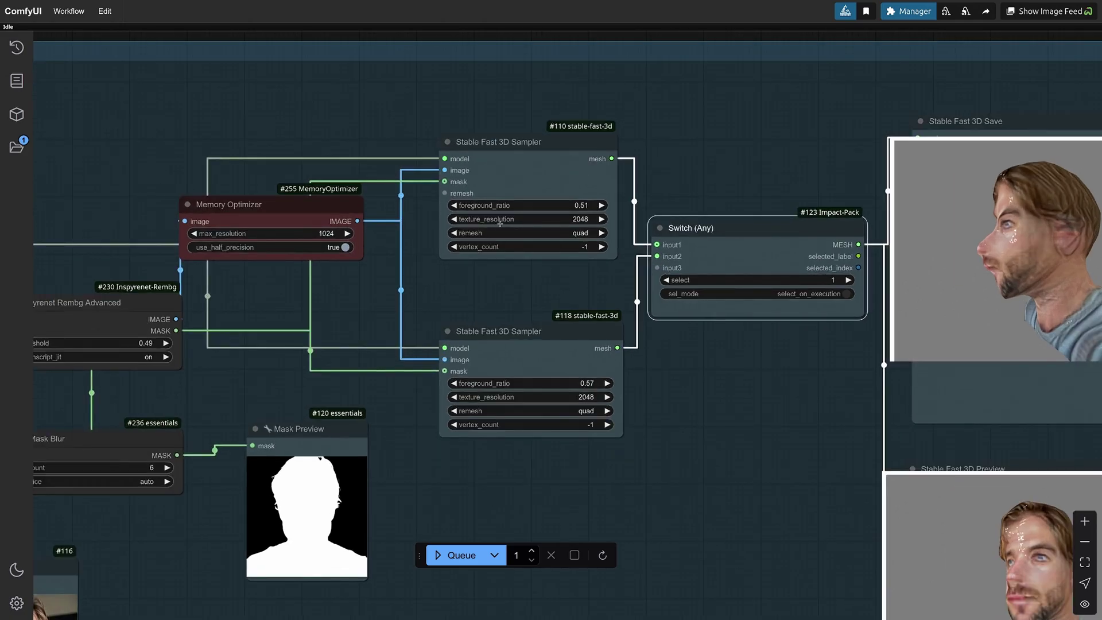
pyautogui.scroll(-2, 546, 292)
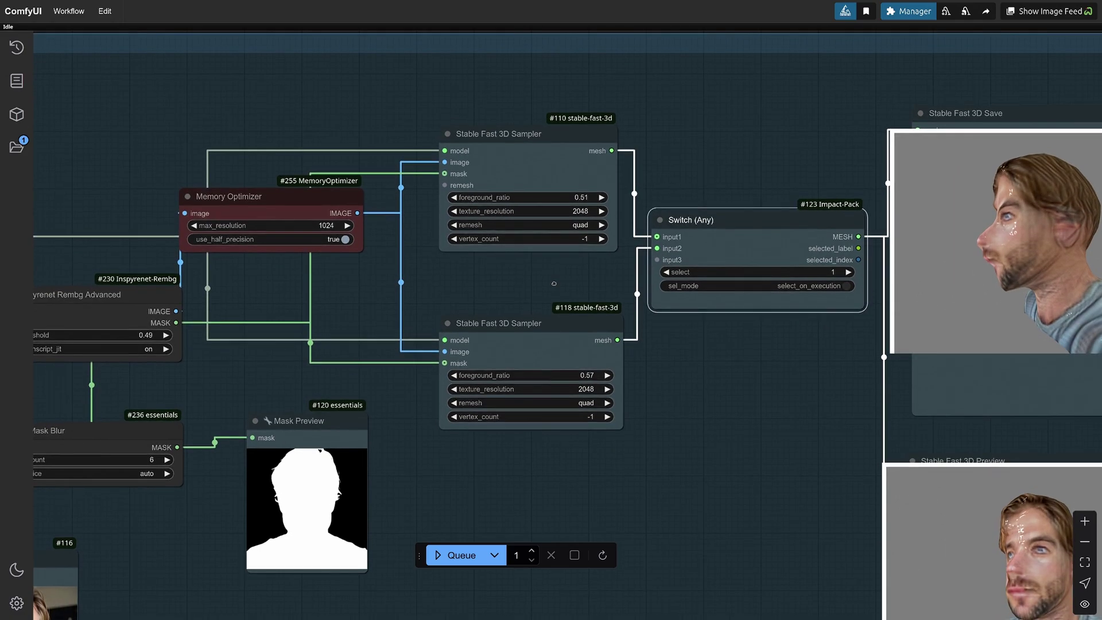
pyautogui.moveTo(531, 287); pyautogui.dragTo(365, 338)
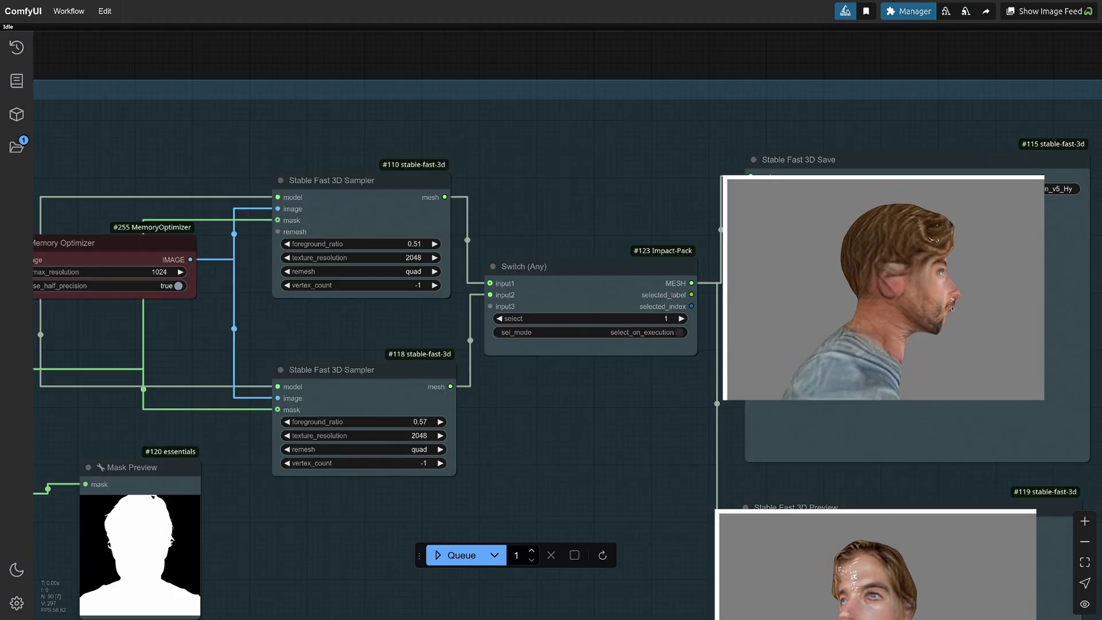
# - Orbit and zoom the saved 3D head from side profiles back to front view
pyautogui.moveTo(951, 308)
pyautogui.mouseDown()
pyautogui.moveTo(979, 327)
pyautogui.moveTo(837, 320)
pyautogui.moveTo(909, 315)
pyautogui.moveTo(883, 310)
pyautogui.mouseUp()
pyautogui.scroll(-2, 910, 315)
pyautogui.scroll(-2, 909, 315)
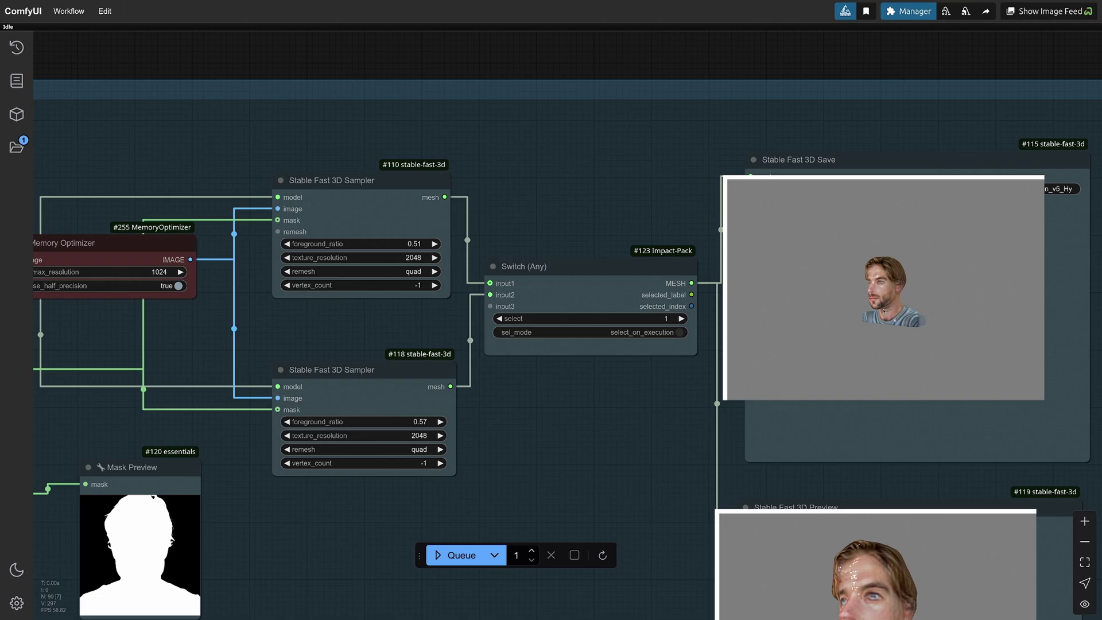
pyautogui.scroll(3, 883, 311)
pyautogui.moveTo(882, 311)
pyautogui.mouseDown()
pyautogui.moveTo(882, 285)
pyautogui.moveTo(906, 289)
pyautogui.mouseUp()
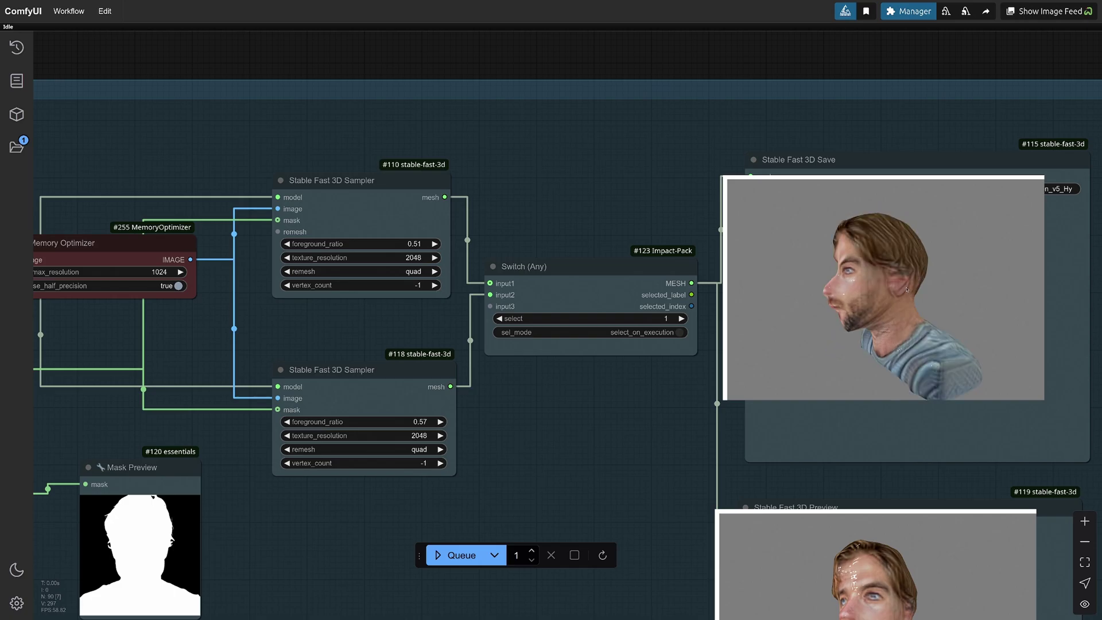
pyautogui.moveTo(894, 286); pyautogui.dragTo(931, 287)
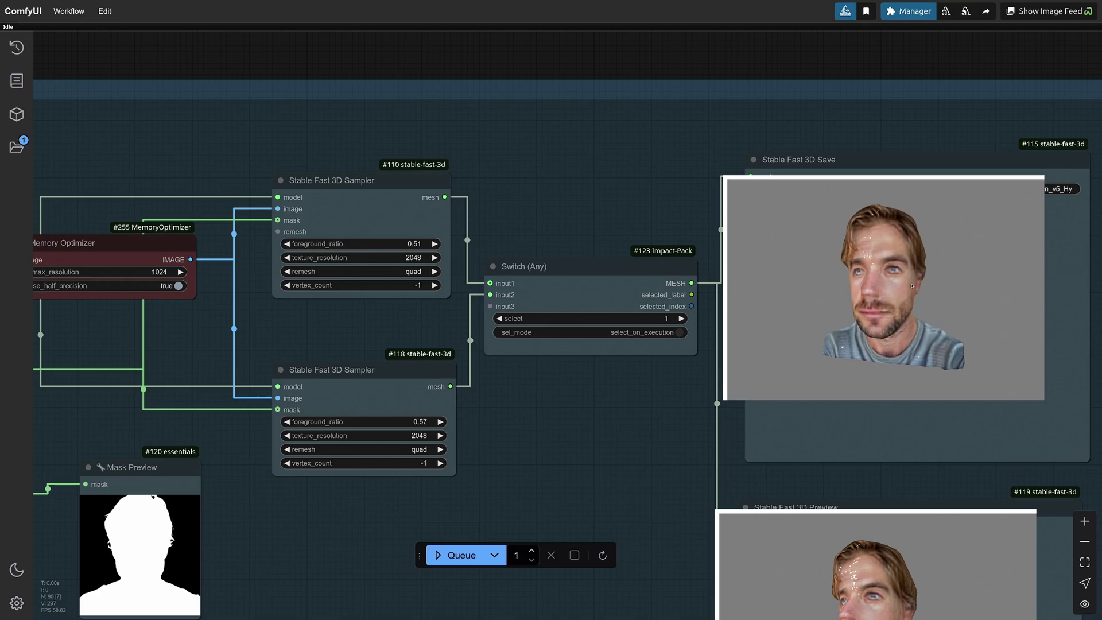
pyautogui.moveTo(928, 285); pyautogui.dragTo(902, 270)
pyautogui.scroll(-2, 902, 270)
pyautogui.scroll(2, 916, 300)
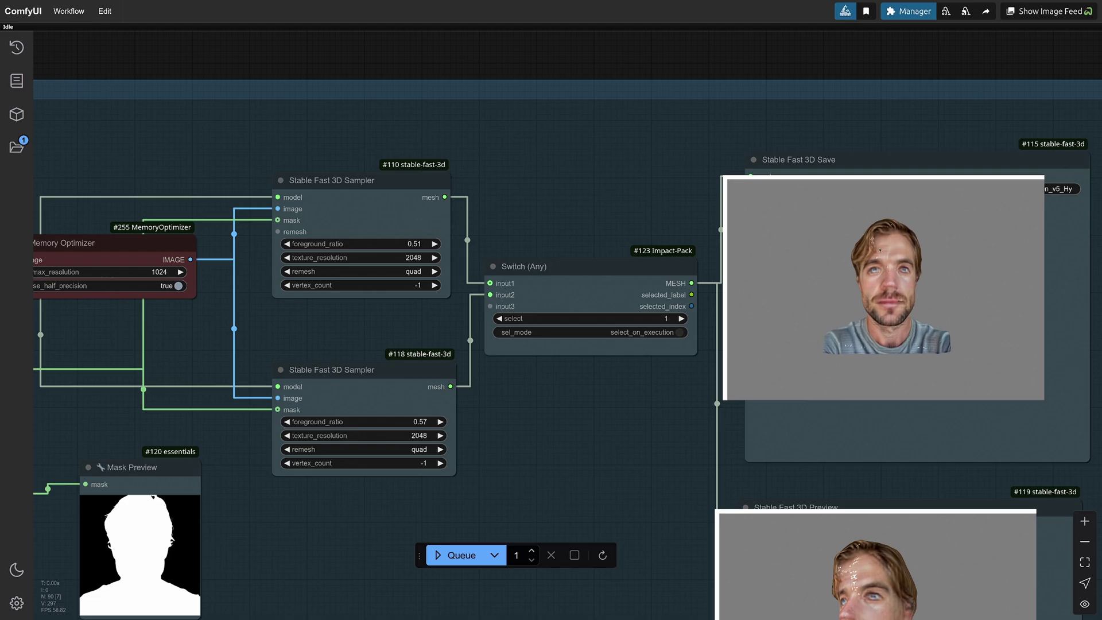
pyautogui.scroll(3, 947, 281)
pyautogui.scroll(2, 986, 257)
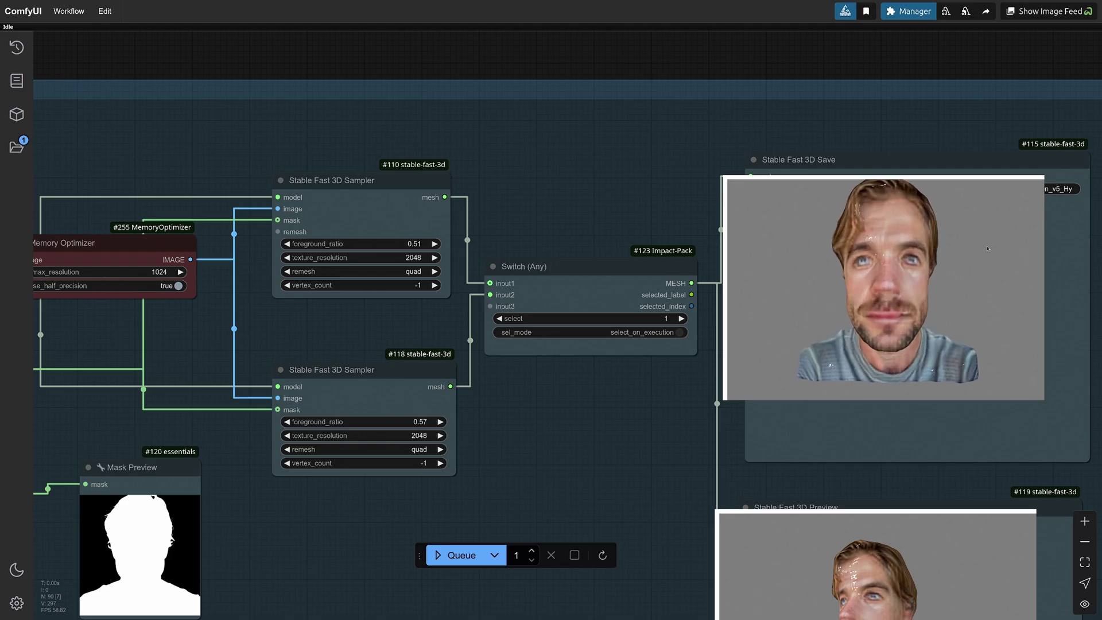
pyautogui.scroll(-2, 986, 257)
pyautogui.moveTo(986, 257); pyautogui.dragTo(976, 256)
pyautogui.scroll(-2, 976, 256)
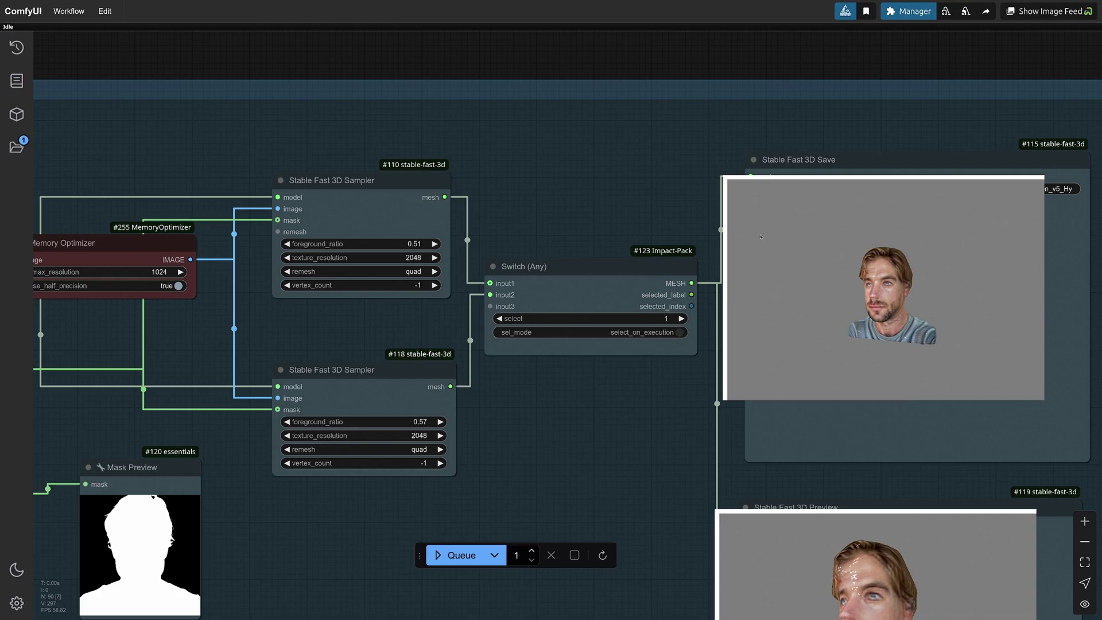